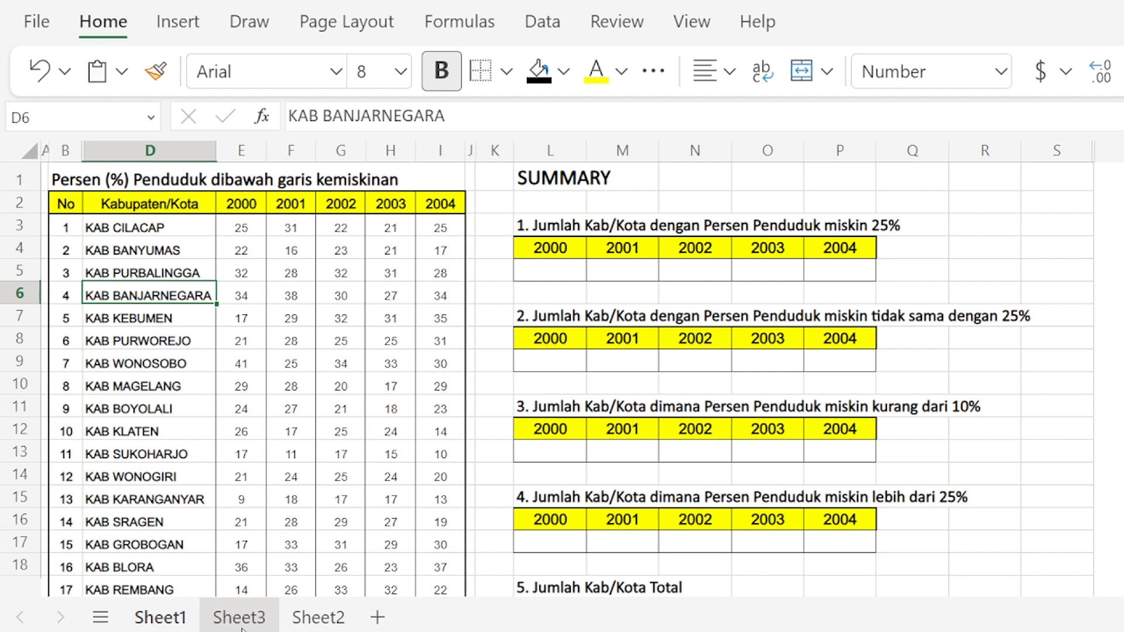
Review the criteria operators on Sheet3, from = and <> through >, >=, < and <=
{"action": "left_click", "coordinate": [241, 628]}
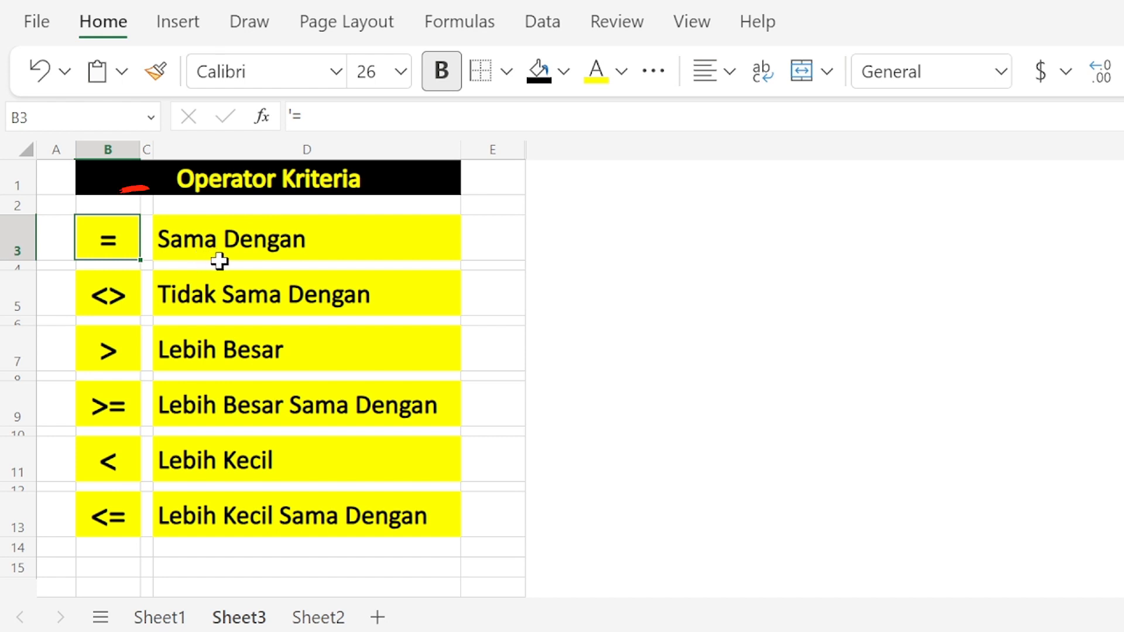
{"action": "left_click", "coordinate": [199, 234]}
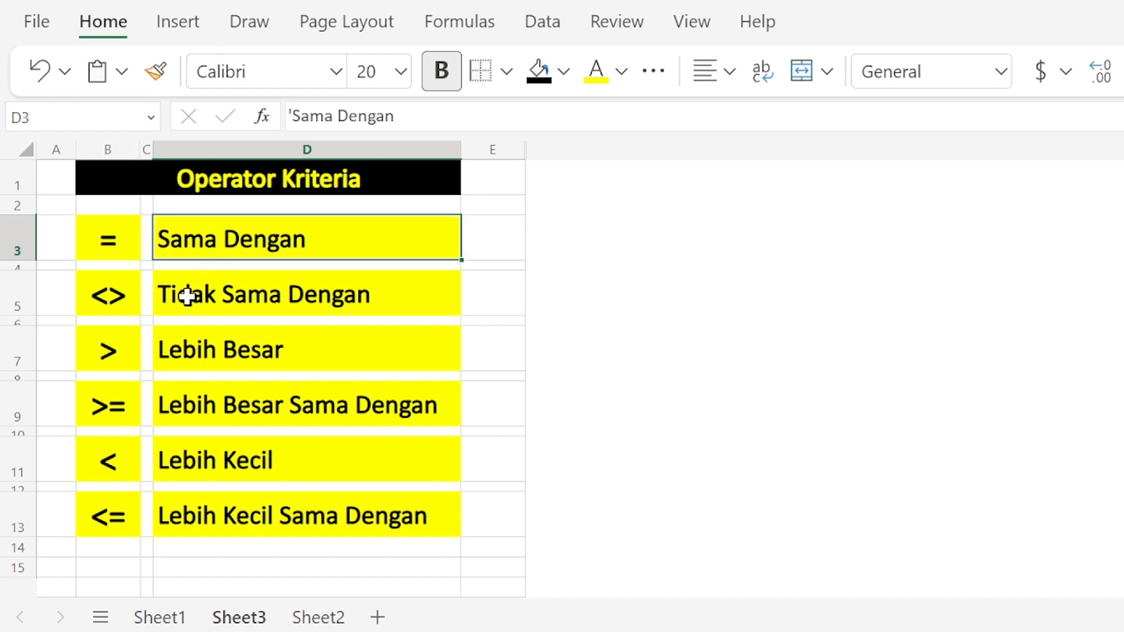
{"action": "left_click", "coordinate": [111, 313]}
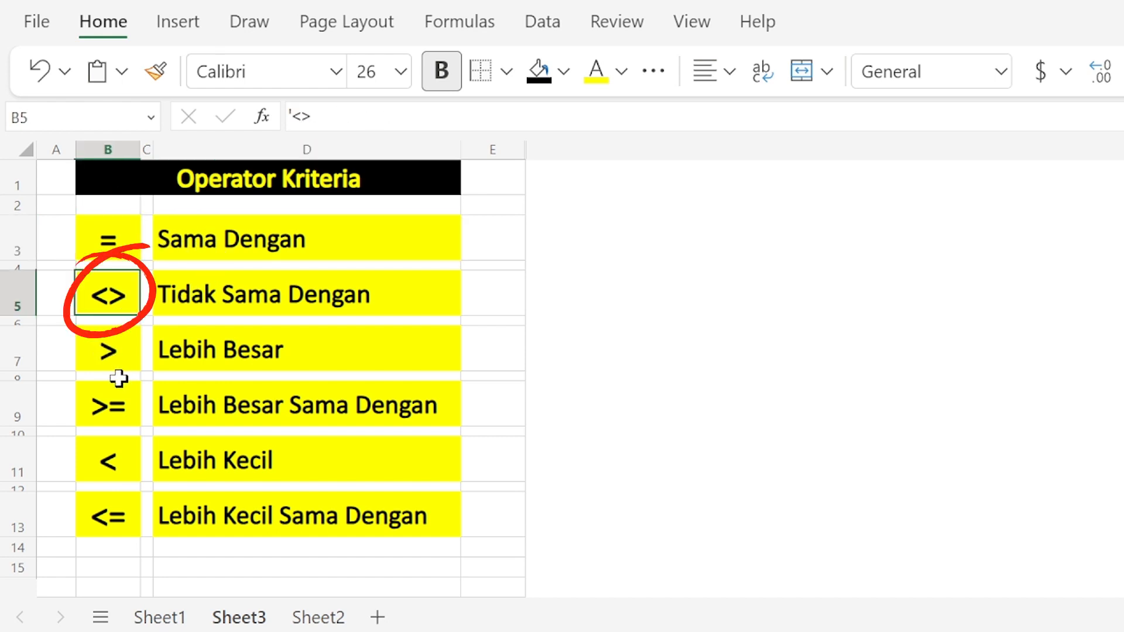
{"action": "left_click", "coordinate": [113, 357]}
{"action": "left_click", "coordinate": [107, 412]}
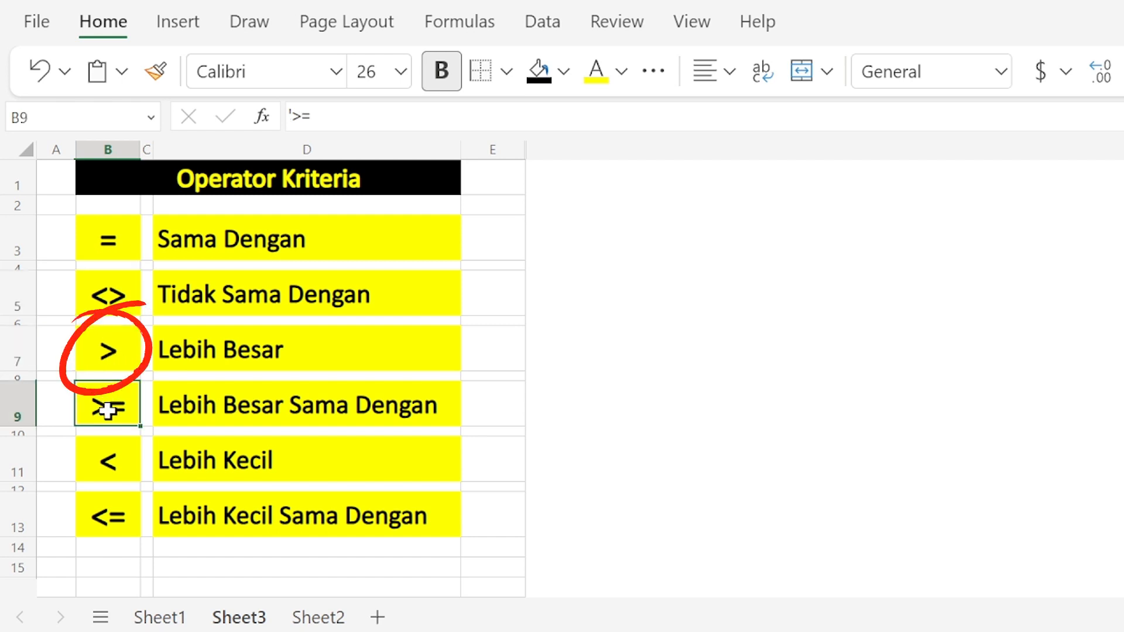
{"action": "left_click", "coordinate": [107, 460]}
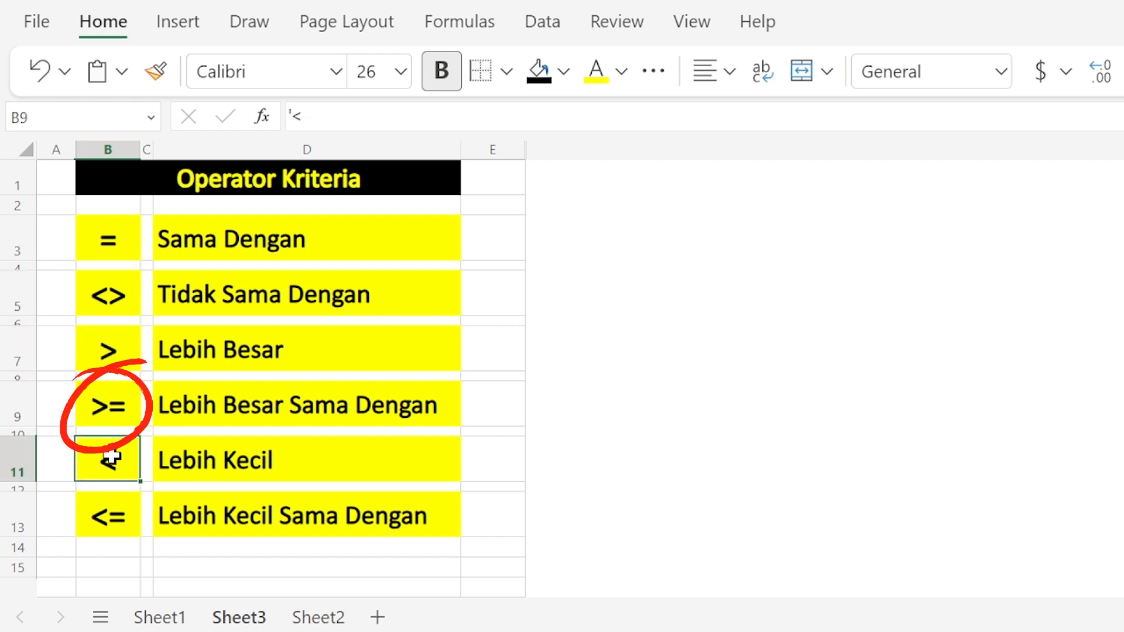
{"action": "left_click", "coordinate": [118, 504]}
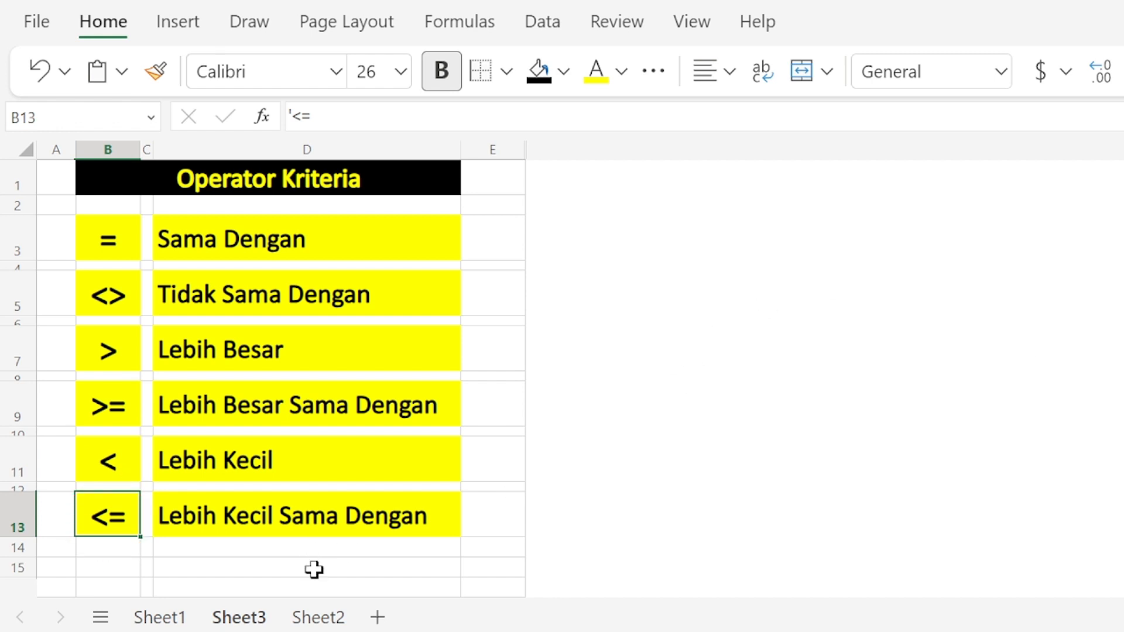
In cell L5 of Sheet1, enter =COUNTIF(E3:E37,25) to count the regions at 25% poverty in 2000
{"action": "left_click", "coordinate": [157, 617]}
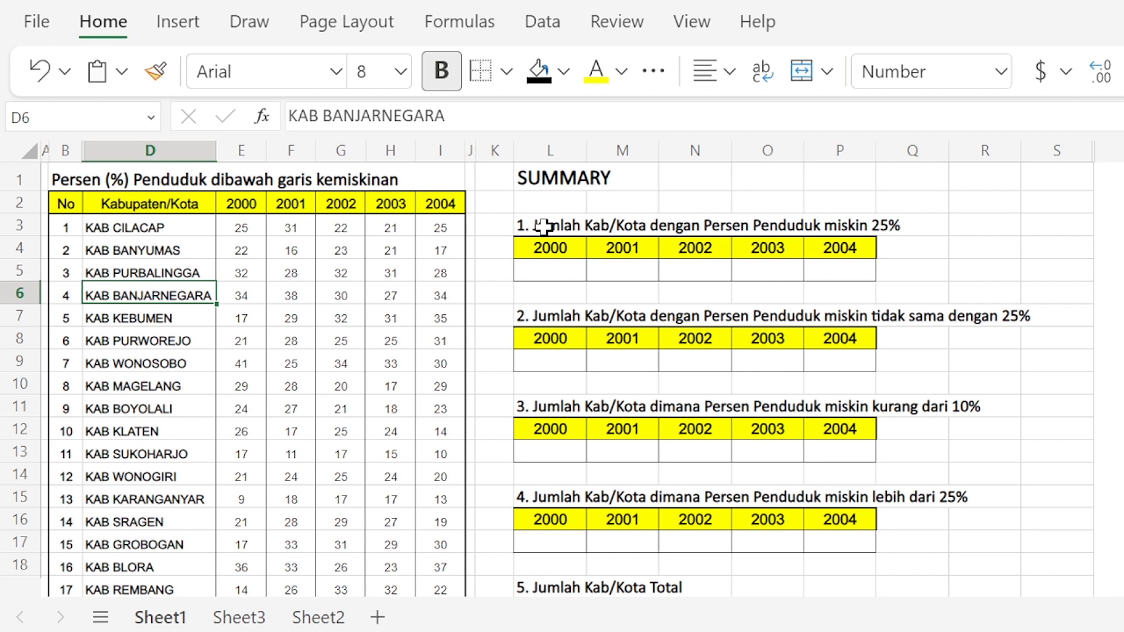
{"action": "left_click", "coordinate": [553, 272]}
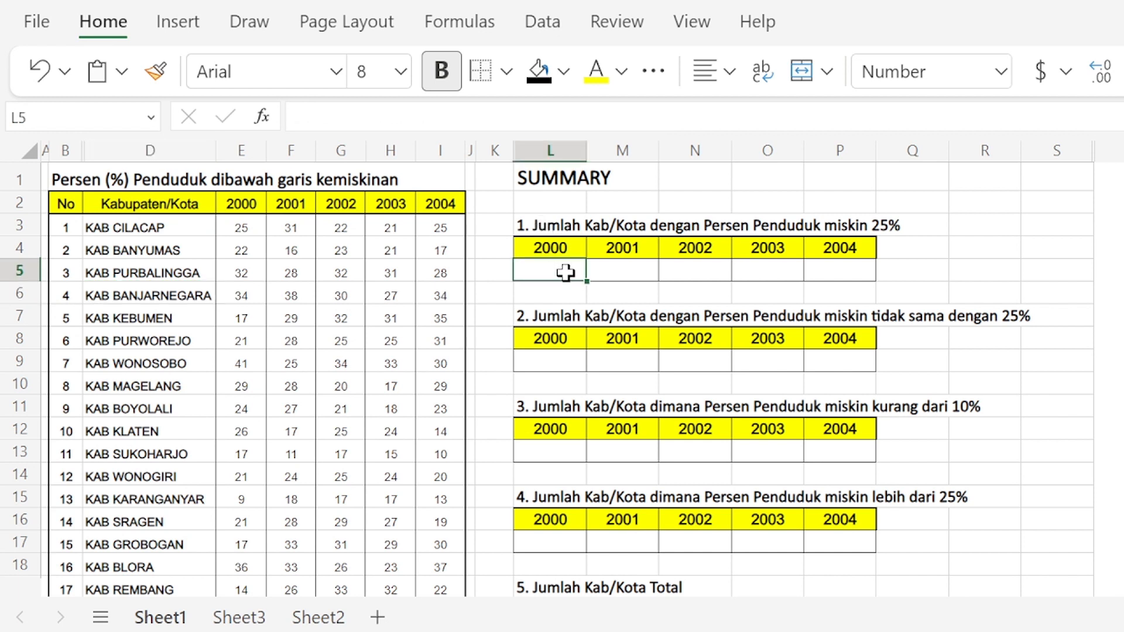
{"action": "type", "text": "=COU"}
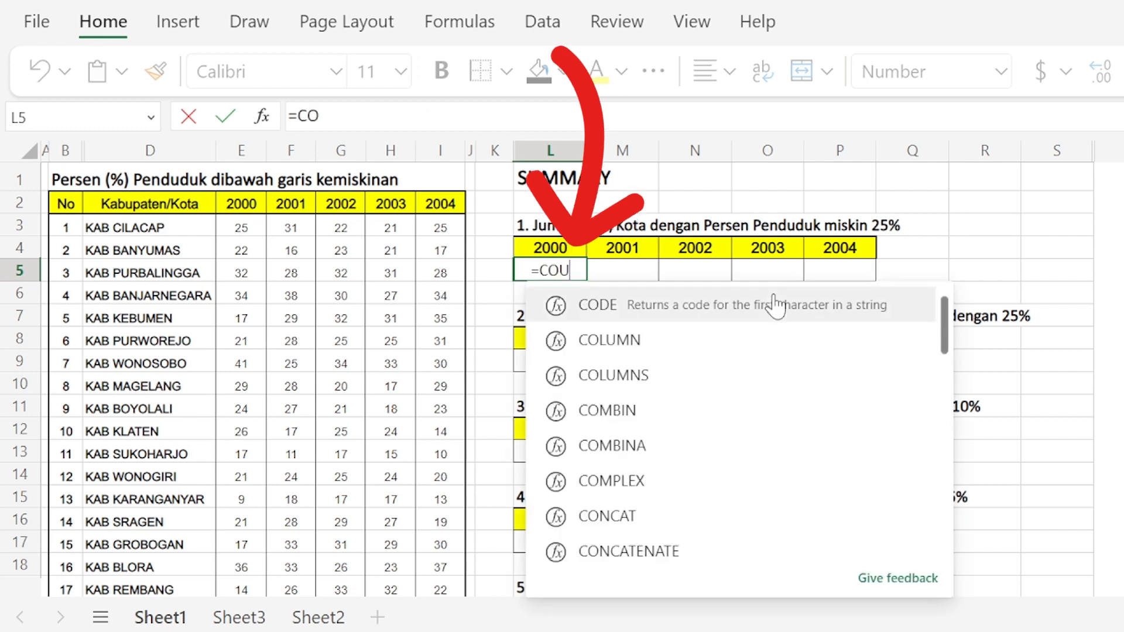
{"action": "type", "text": "NTIF("}
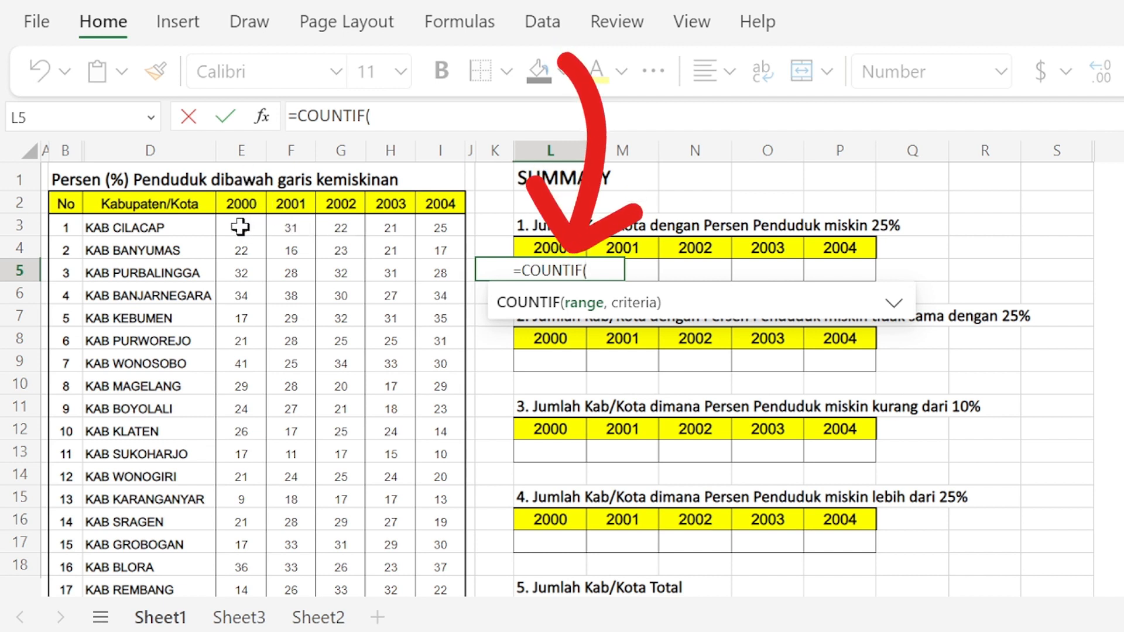
{"action": "left_click_drag", "start_coordinate": [241, 226], "coordinate": [234, 449]}
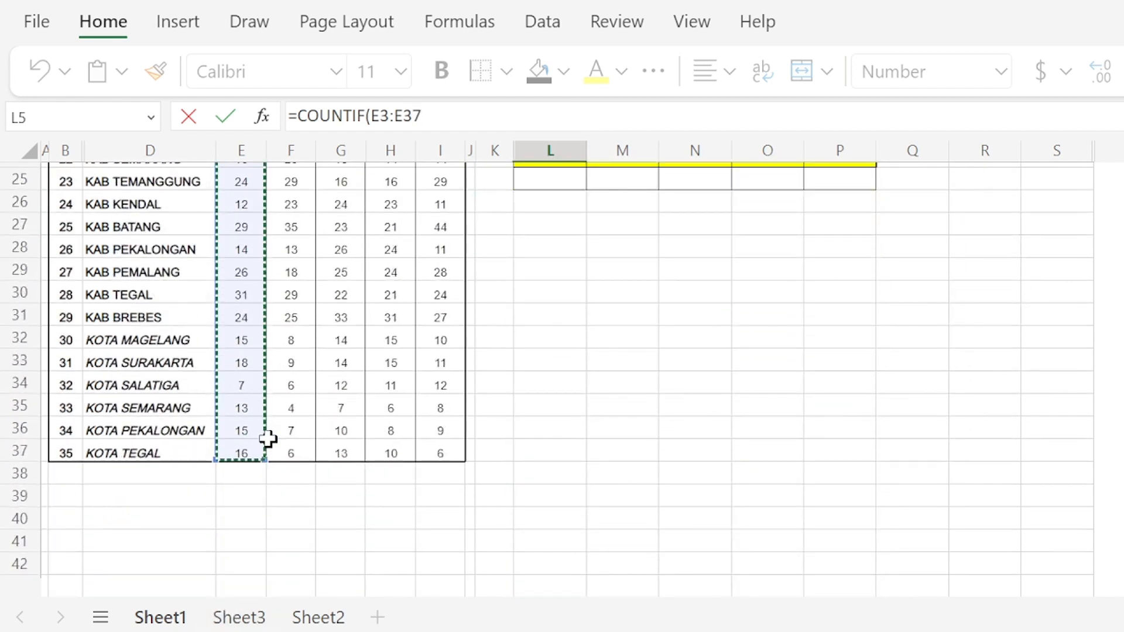
{"action": "scroll", "coordinate": [600, 268], "scroll_direction": "up", "scroll_amount": 8}
{"action": "left_click", "coordinate": [423, 116]}
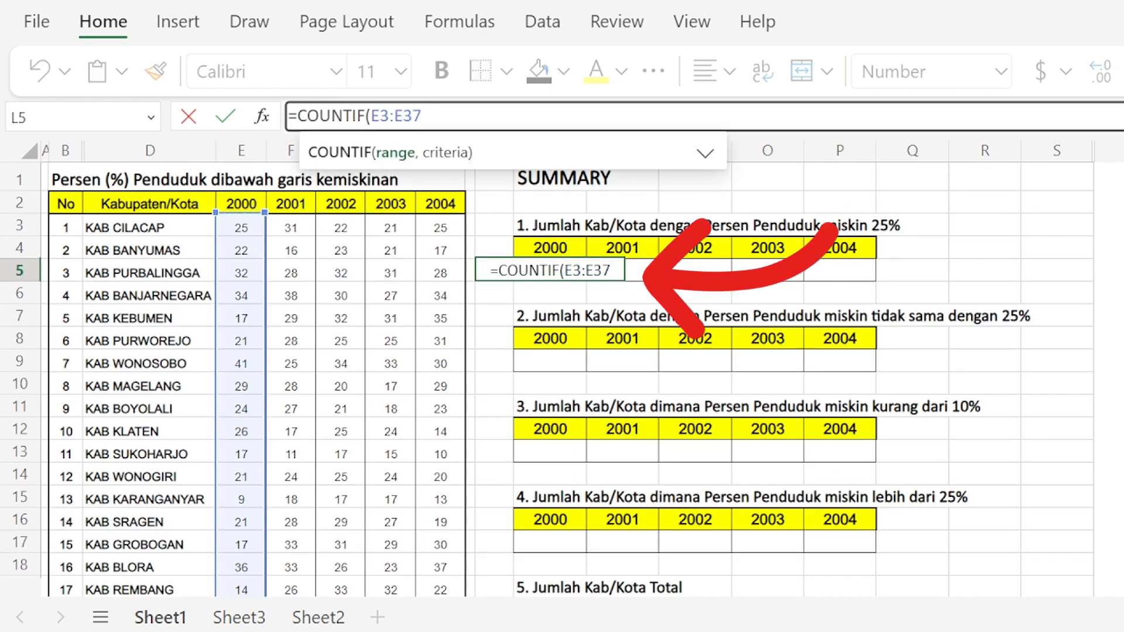
{"action": "type", "text": ","}
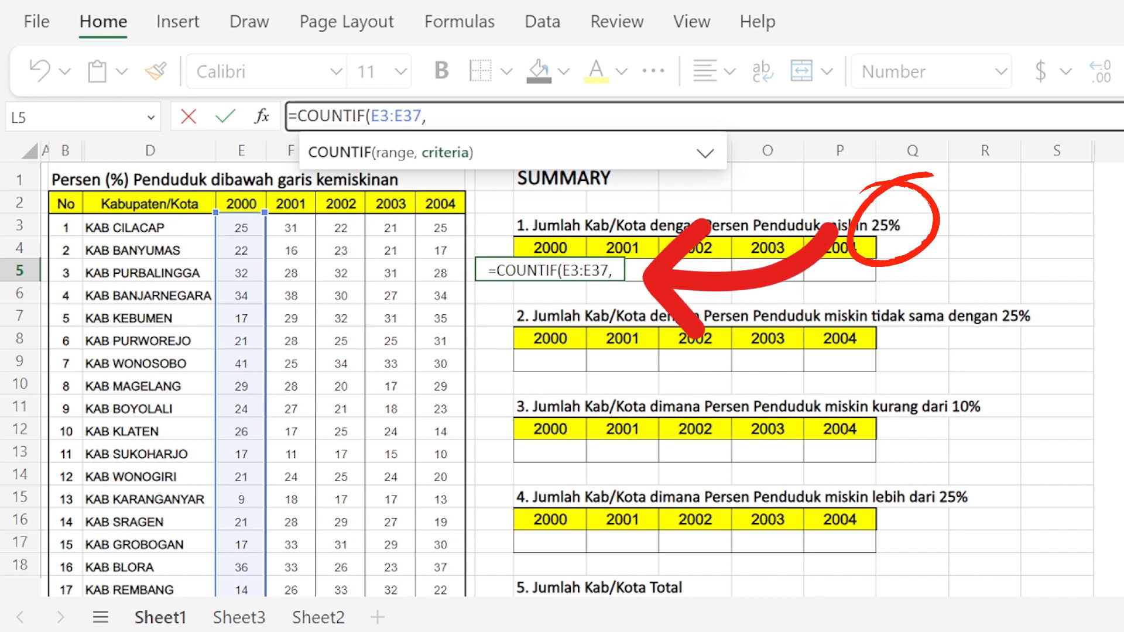
{"action": "type", "text": "25"}
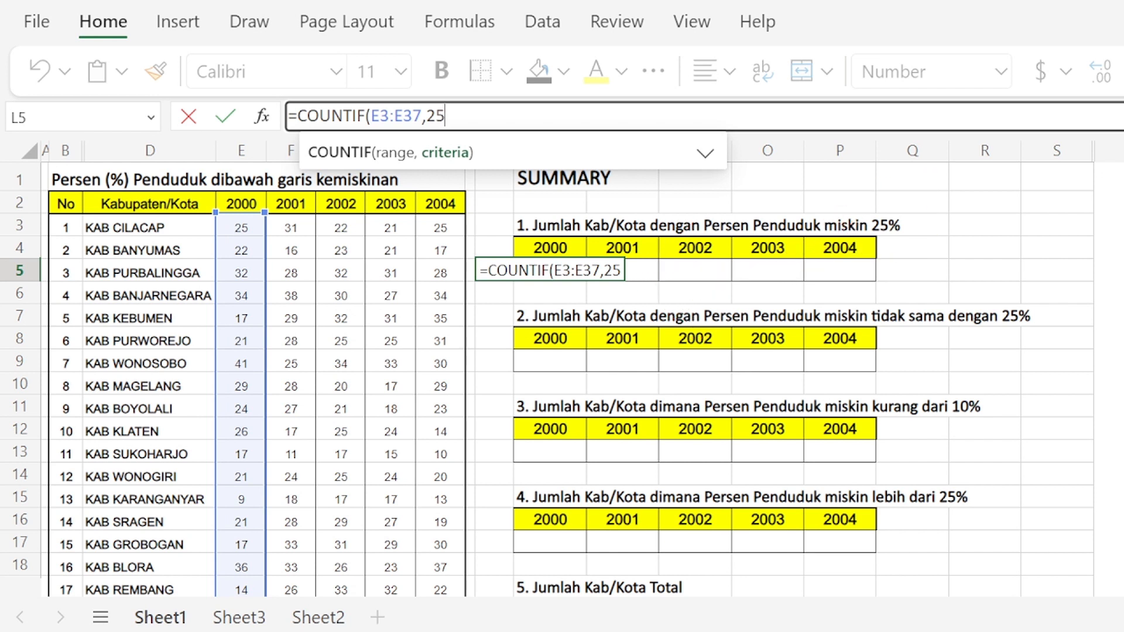
{"action": "type", "text": ")"}
{"action": "key", "text": "Return"}
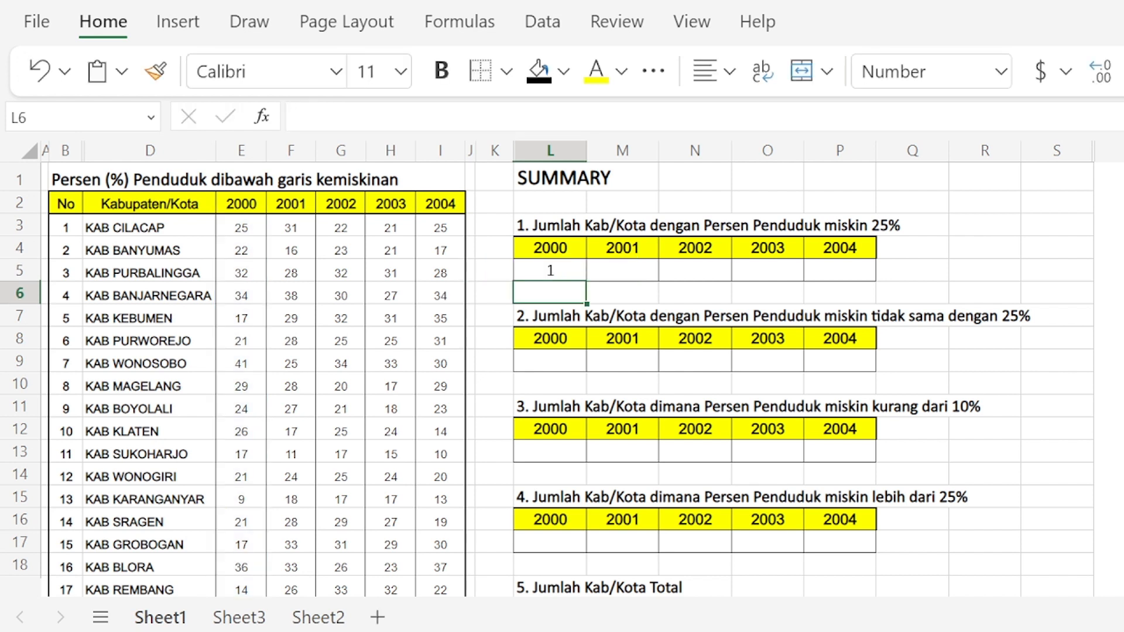
{"action": "key", "text": "Up"}
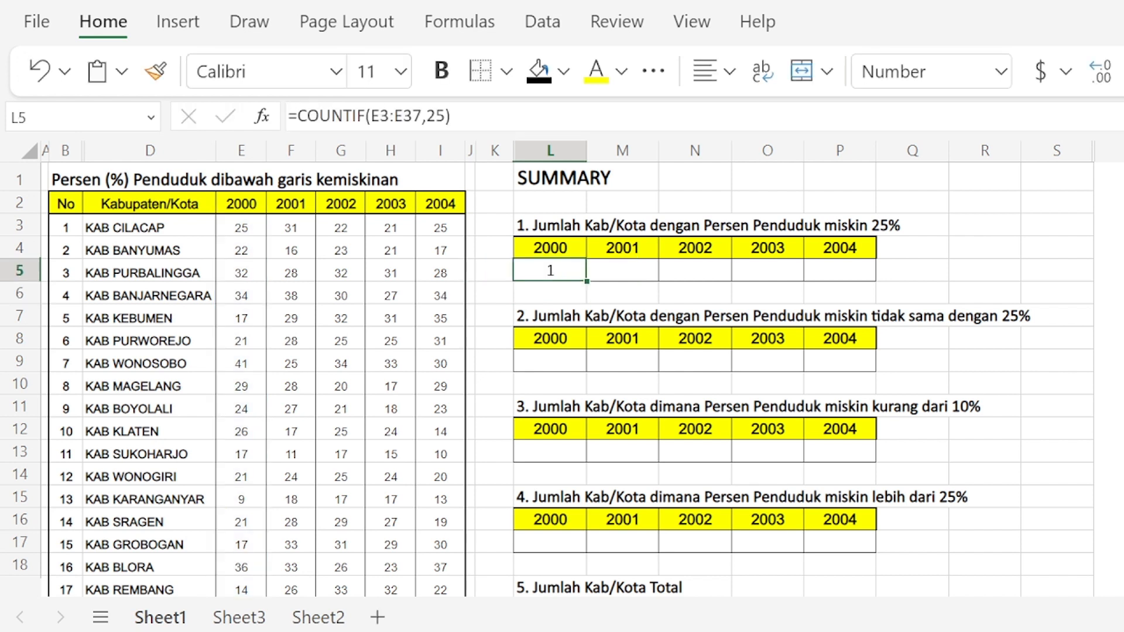
Compare KAB CILACAP's percentages for 2000 to 2004 with the 2000 count in the first summary table
{"action": "left_click_drag", "start_coordinate": [120, 227], "coordinate": [232, 229]}
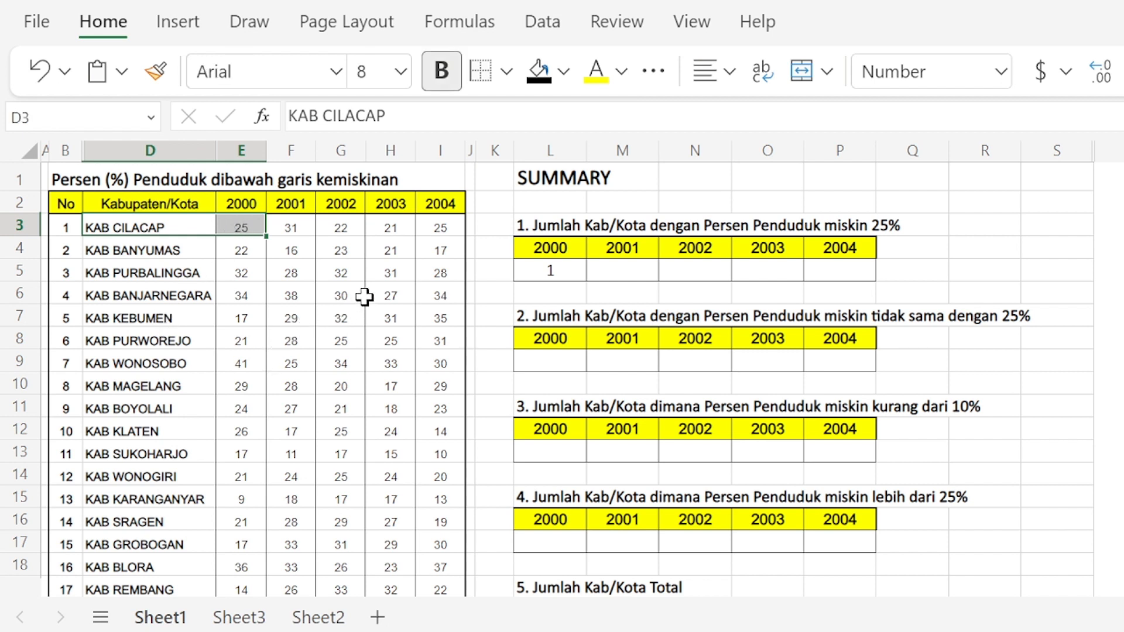
{"action": "left_click", "coordinate": [556, 271]}
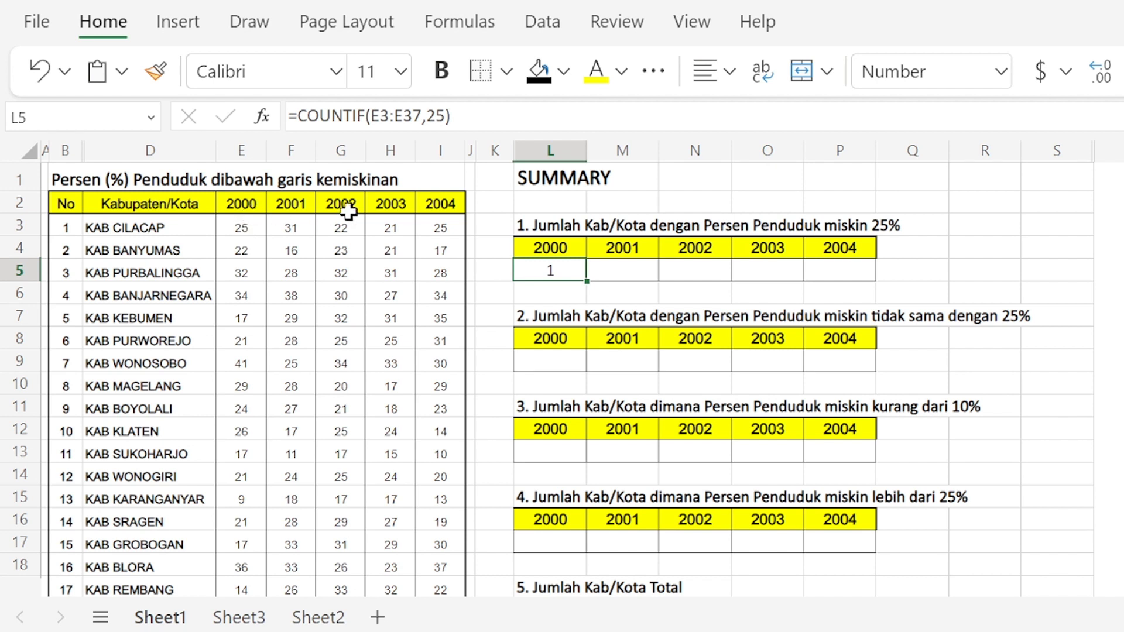
{"action": "left_click_drag", "start_coordinate": [253, 223], "coordinate": [431, 228]}
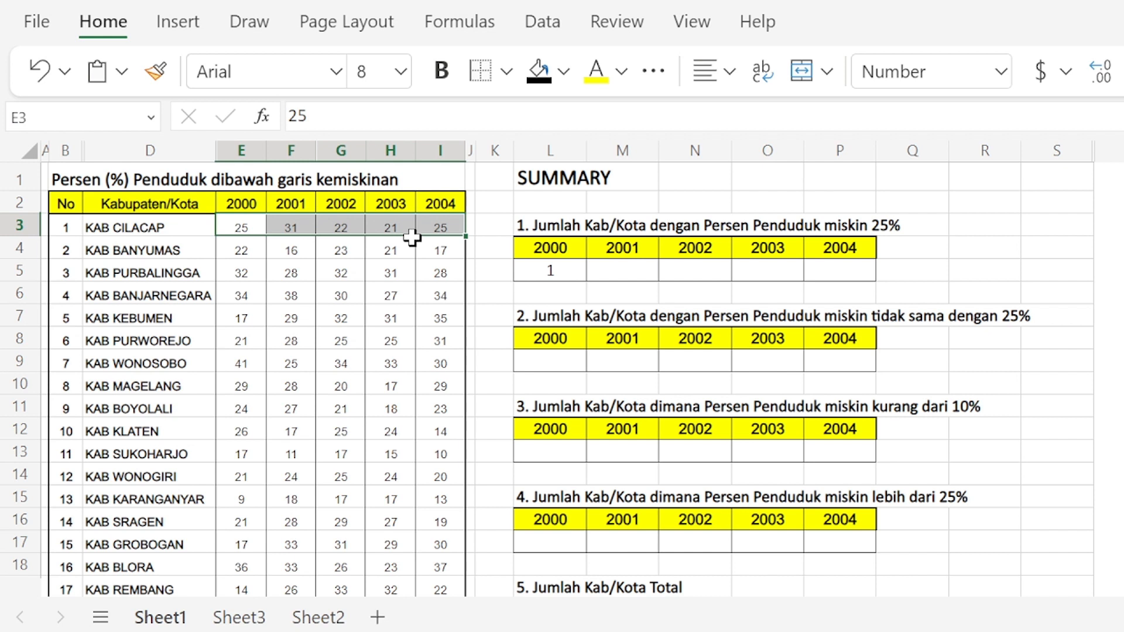
Copy the COUNTIF formula from L5 across to P5, filling 2001 to 2004 of the first summary table
{"action": "left_click", "coordinate": [577, 271]}
{"action": "key", "text": "ctrl+c"}
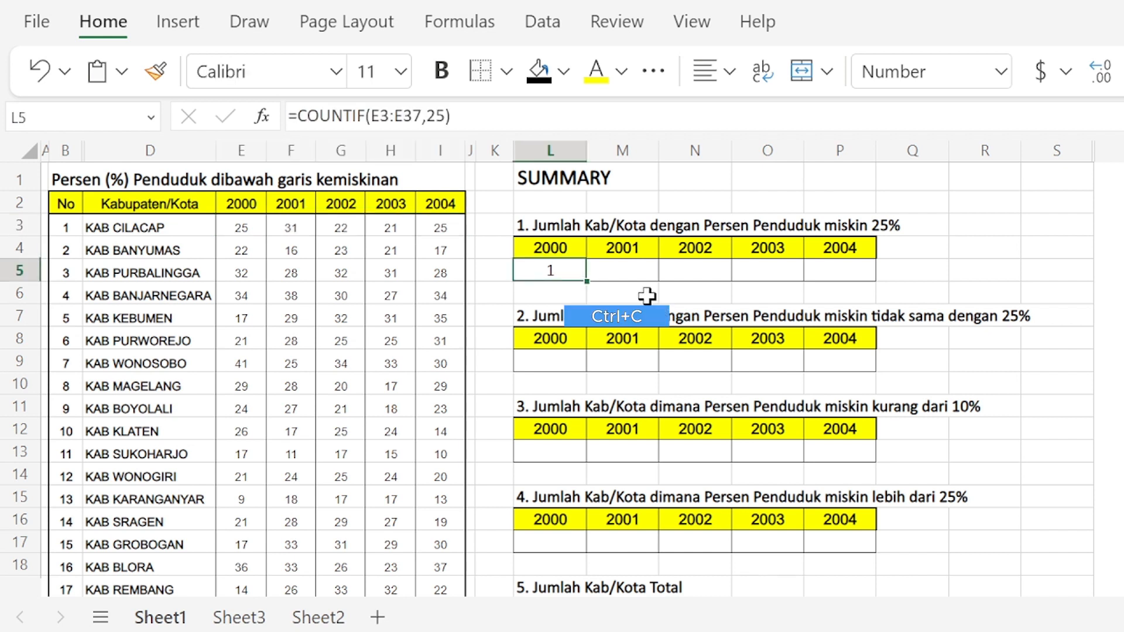
{"action": "key", "text": "shift+Right"}
{"action": "key", "text": "shift+Right"}
{"action": "key", "text": "shift+Right"}
{"action": "key", "text": "shift+Right"}
{"action": "key", "text": "ctrl+v"}
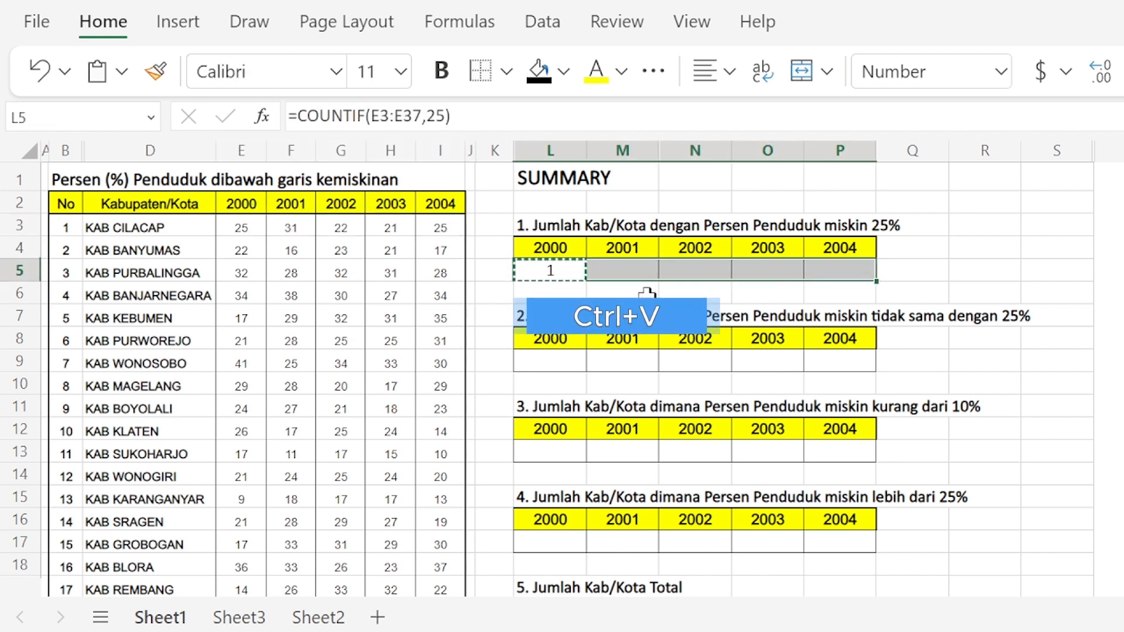
{"action": "key", "text": "Down"}
{"action": "key", "text": "Up"}
{"action": "key", "text": "Right"}
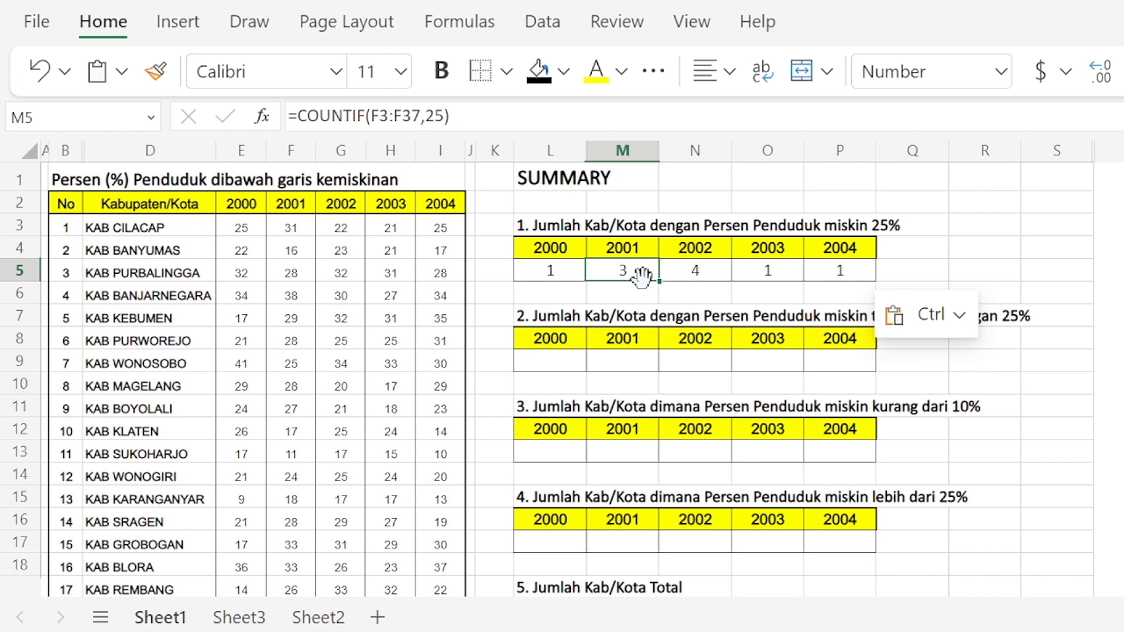
{"action": "left_click", "coordinate": [556, 279]}
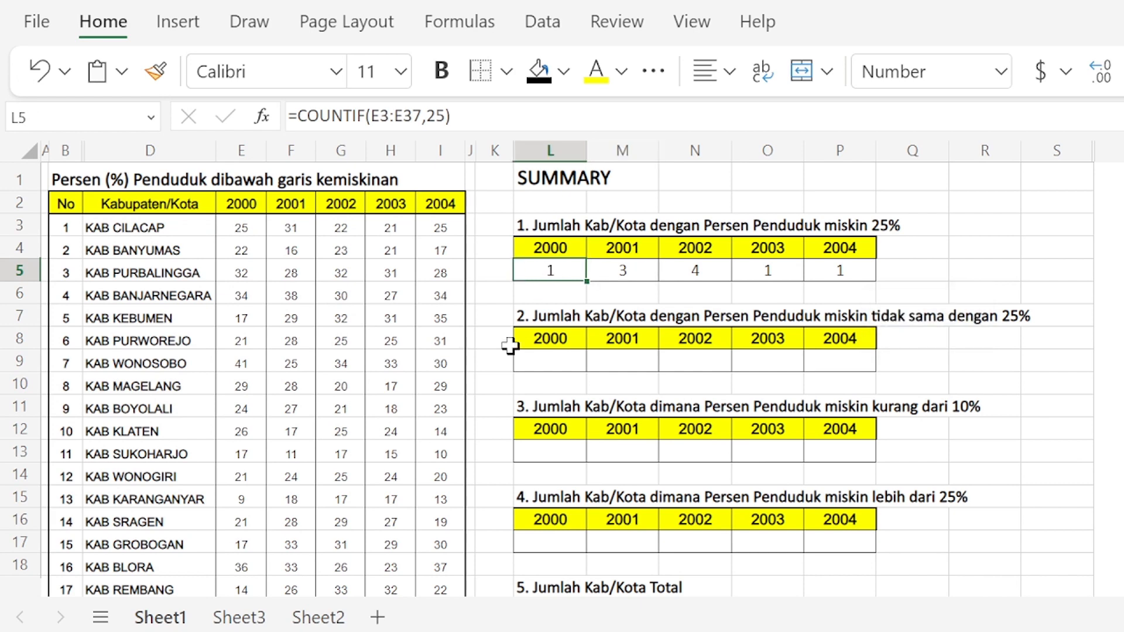
Look up the = operator and its meaning, Sama Dengan, in the criteria list on Sheet3
{"action": "left_click", "coordinate": [231, 619]}
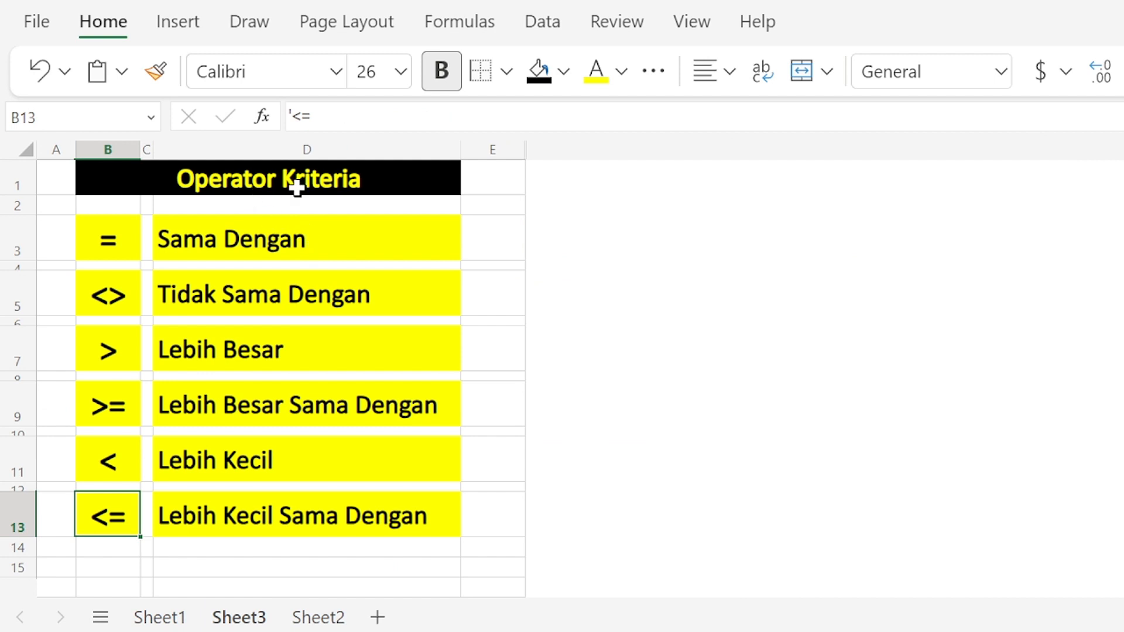
{"action": "left_click", "coordinate": [116, 243]}
{"action": "left_click", "coordinate": [193, 245]}
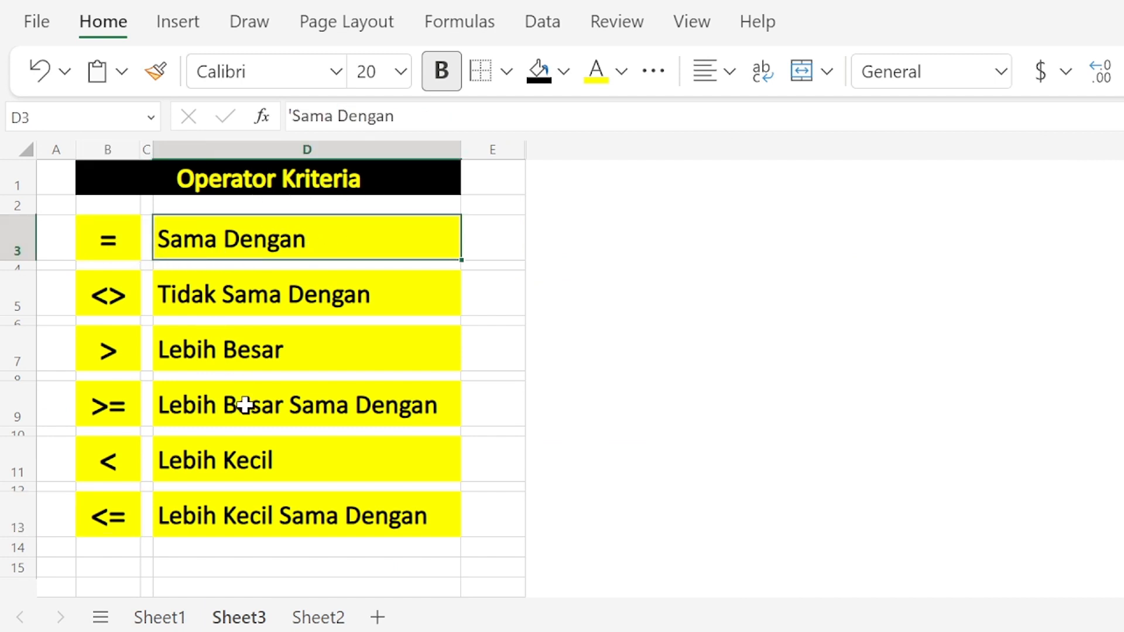
On Sheet1, rewrite the criterion of the COUNTIF formula in L5 as "=25" in quotation marks
{"action": "left_click", "coordinate": [175, 620]}
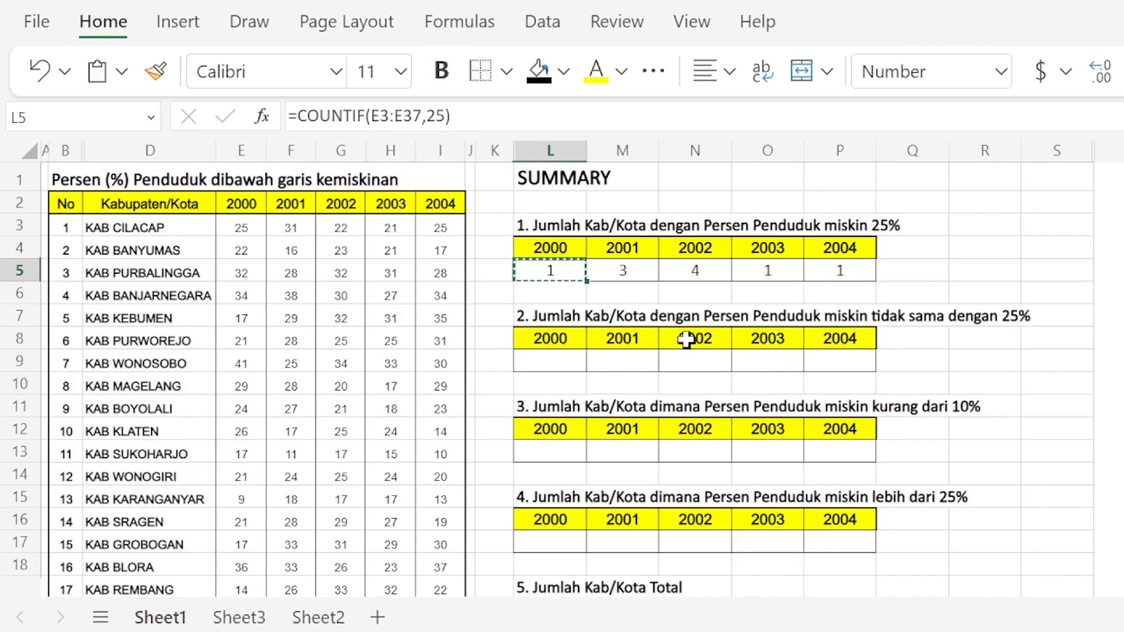
{"action": "key", "text": "Escape"}
{"action": "left_click", "coordinate": [600, 319]}
{"action": "left_click", "coordinate": [560, 268]}
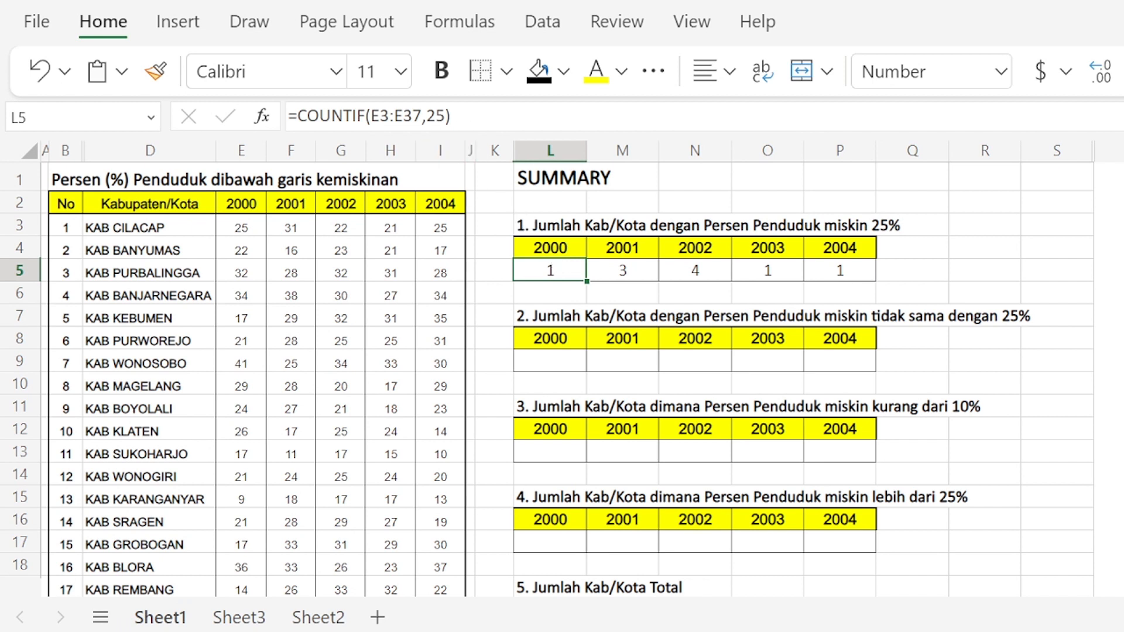
{"action": "left_click", "coordinate": [426, 116]}
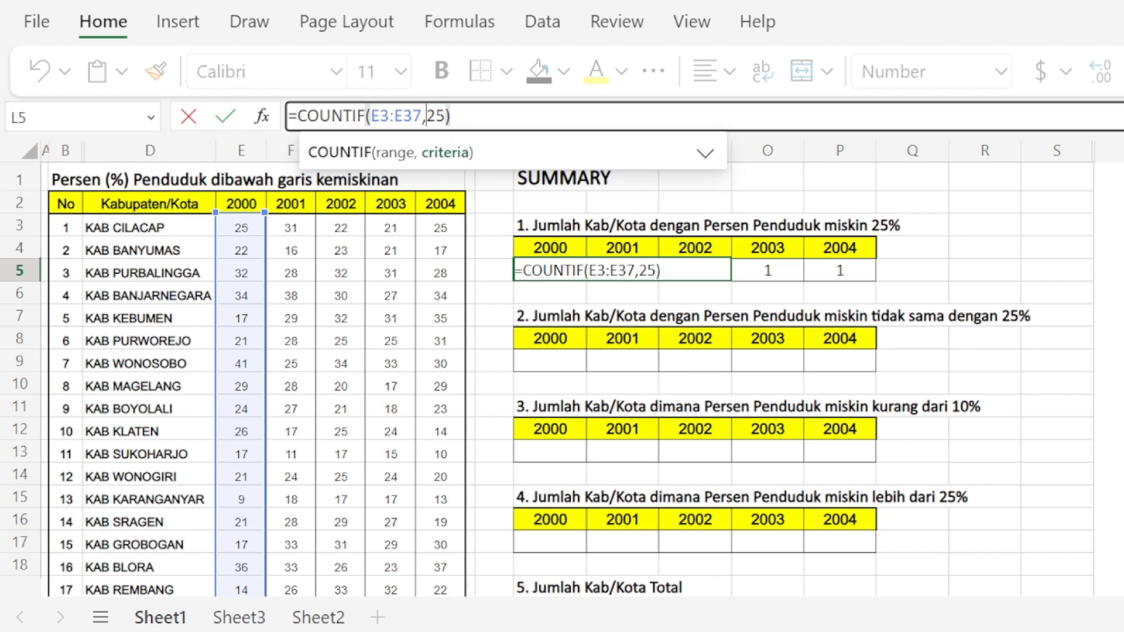
{"action": "type", "text": "\""}
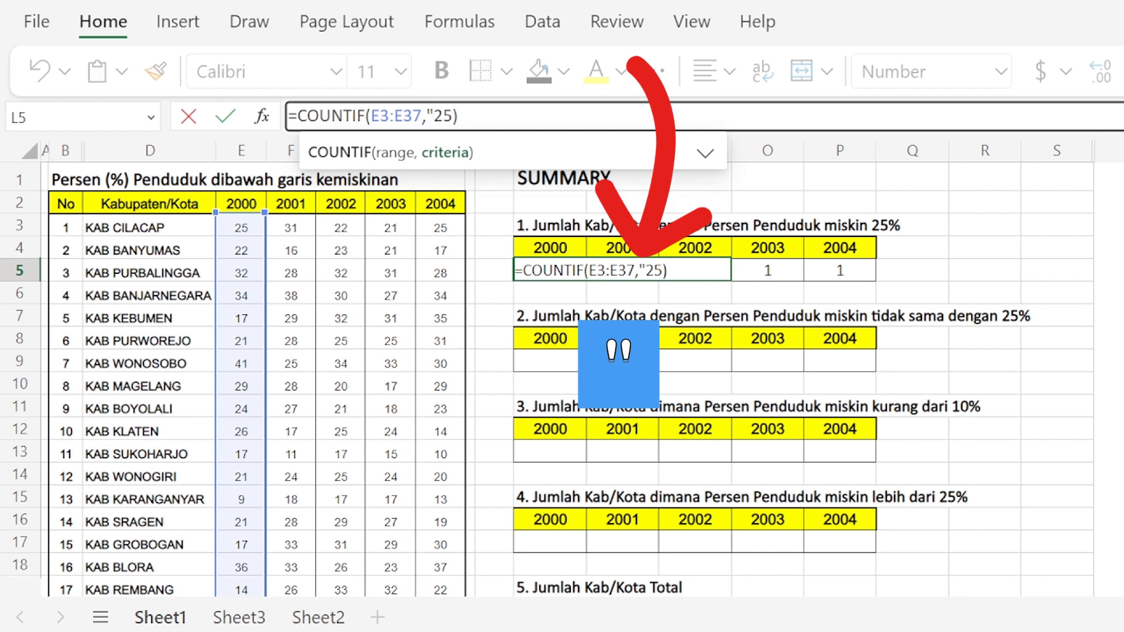
{"action": "type", "text": "="}
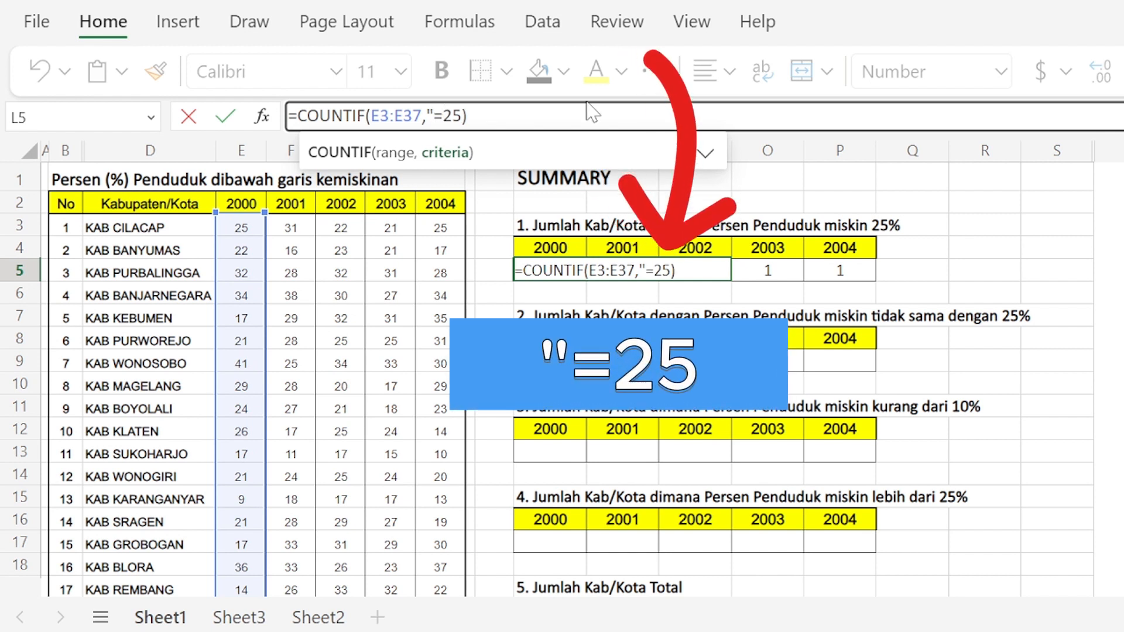
{"action": "key", "text": "Left"}
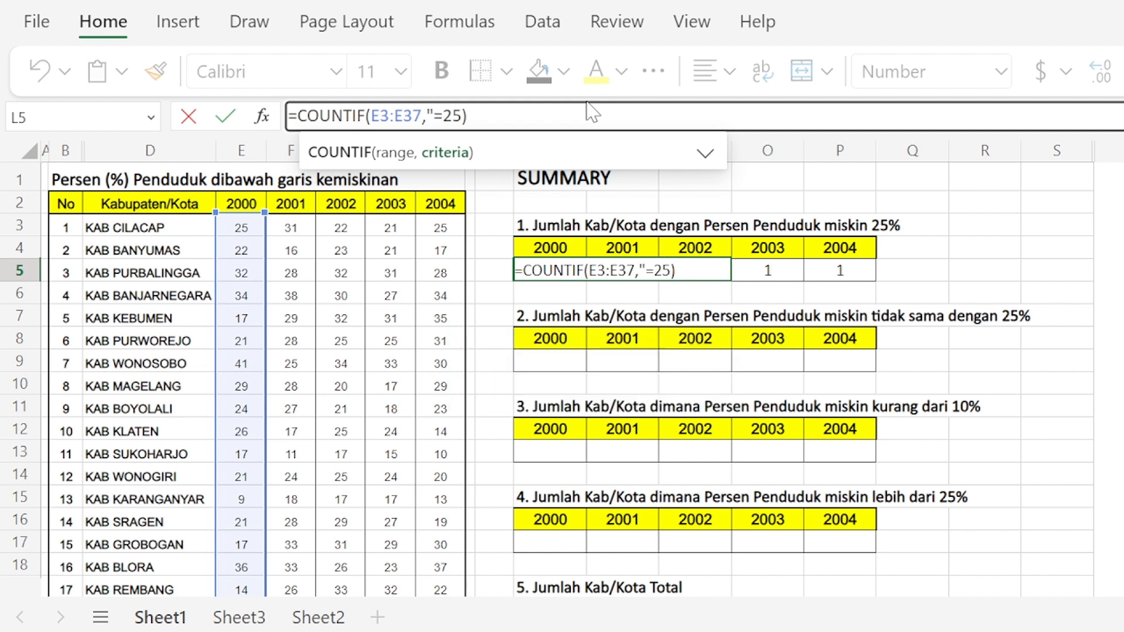
{"action": "type", "text": "\""}
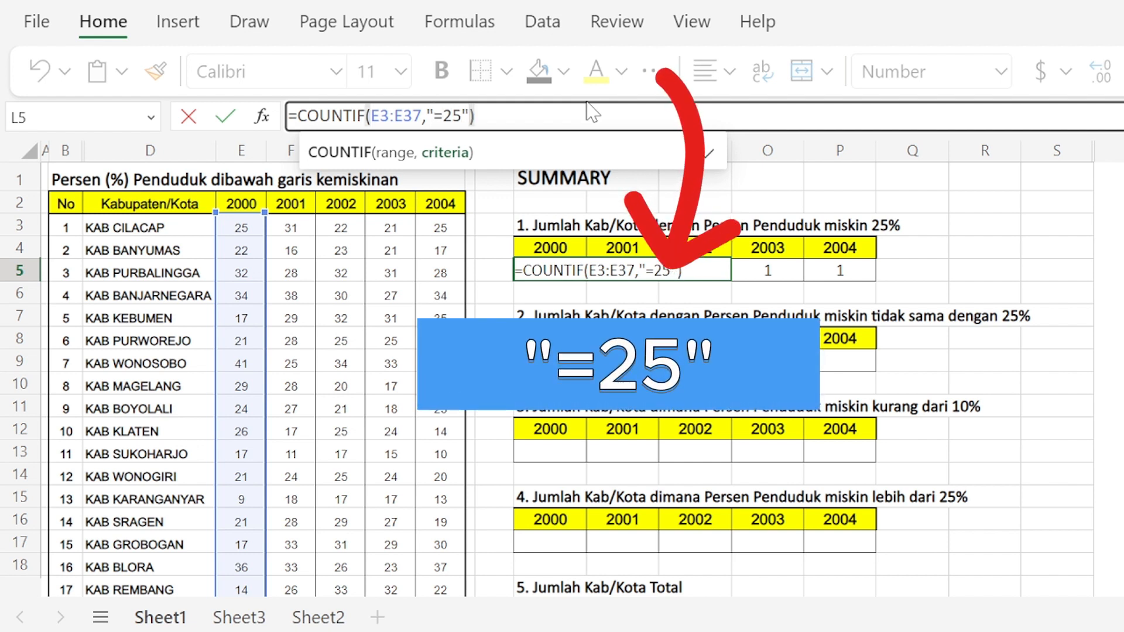
{"action": "key", "text": "Left"}
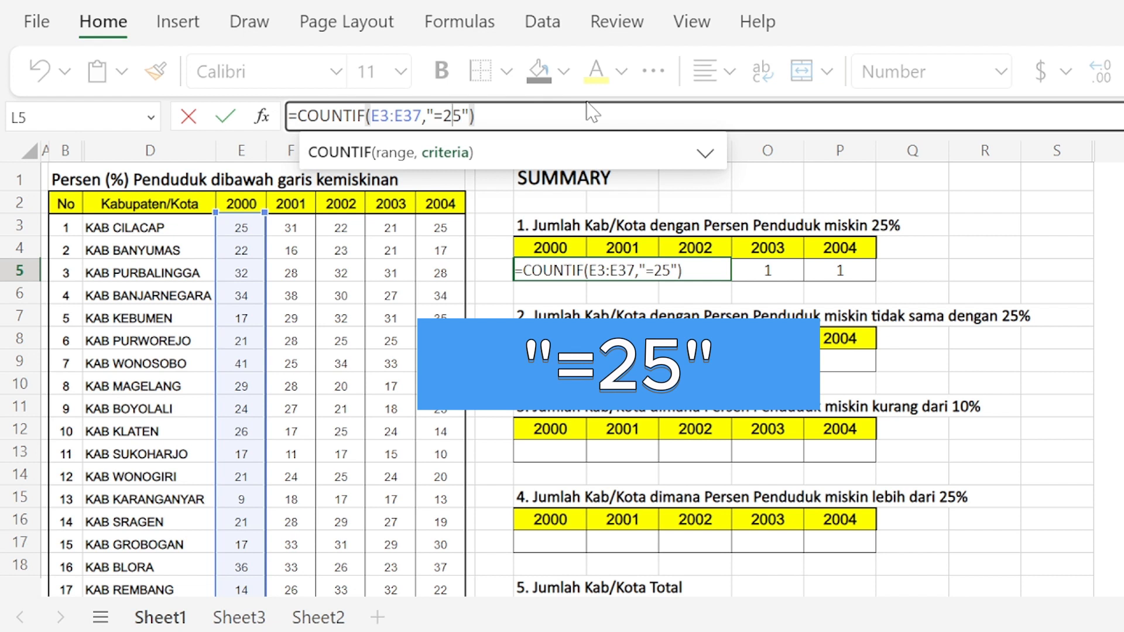
{"action": "key", "text": "Right"}
{"action": "key", "text": "shift+Right"}
{"action": "key", "text": "Return"}
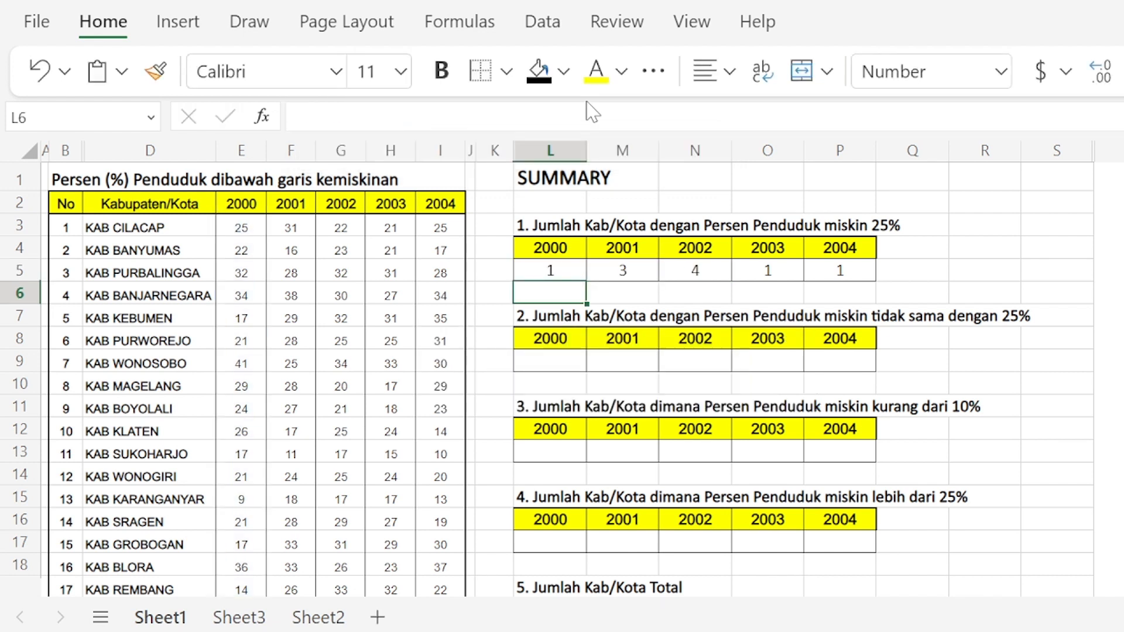
Copy the COUNTIF formula with the "=25" criterion from L5 across to P5 in the first summary table
{"action": "key", "text": "Up"}
{"action": "key", "text": "ctrl+c"}
{"action": "key", "text": "shift+Right"}
{"action": "key", "text": "shift+Right"}
{"action": "key", "text": "shift+Right"}
{"action": "key", "text": "shift+Right"}
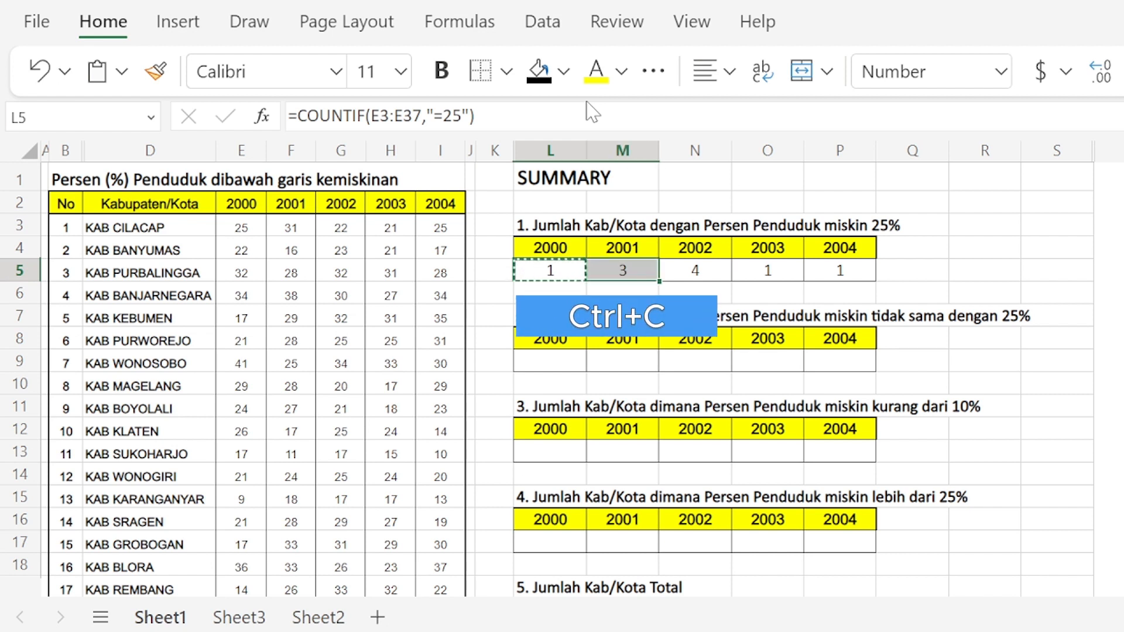
{"action": "key", "text": "ctrl+v"}
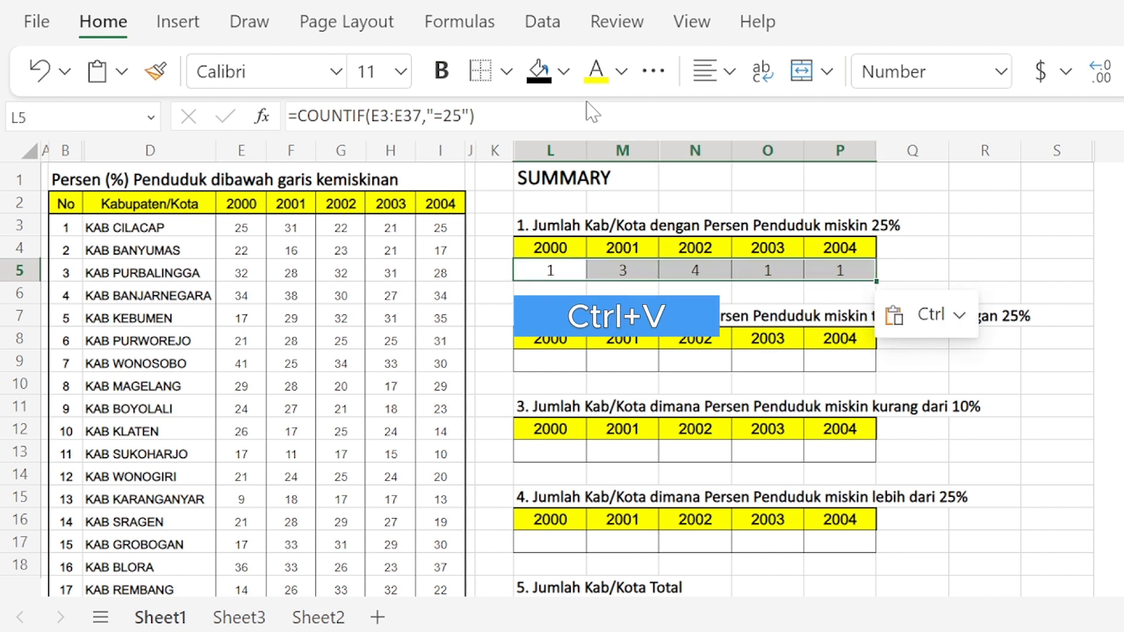
{"action": "key", "text": "Down"}
{"action": "key", "text": "Up"}
{"action": "key", "text": "Right"}
{"action": "key", "text": "Left"}
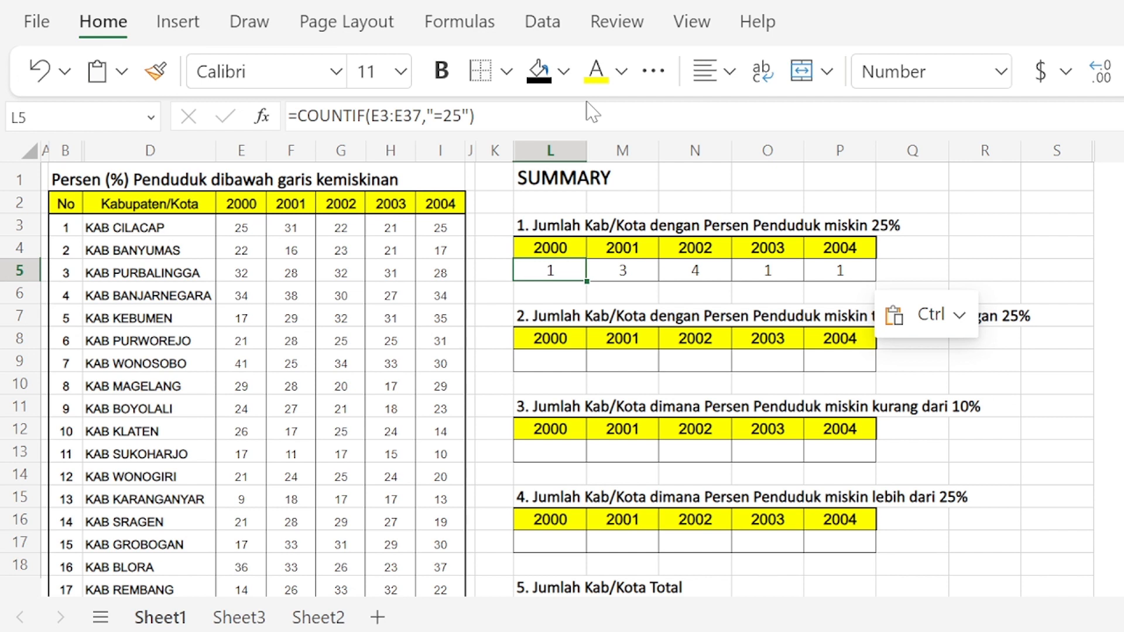
Enter 25 in K4, beside the year headers of the first summary table, as the criterion value
{"action": "key", "text": "Left"}
{"action": "key", "text": "Up"}
{"action": "key", "text": "Up"}
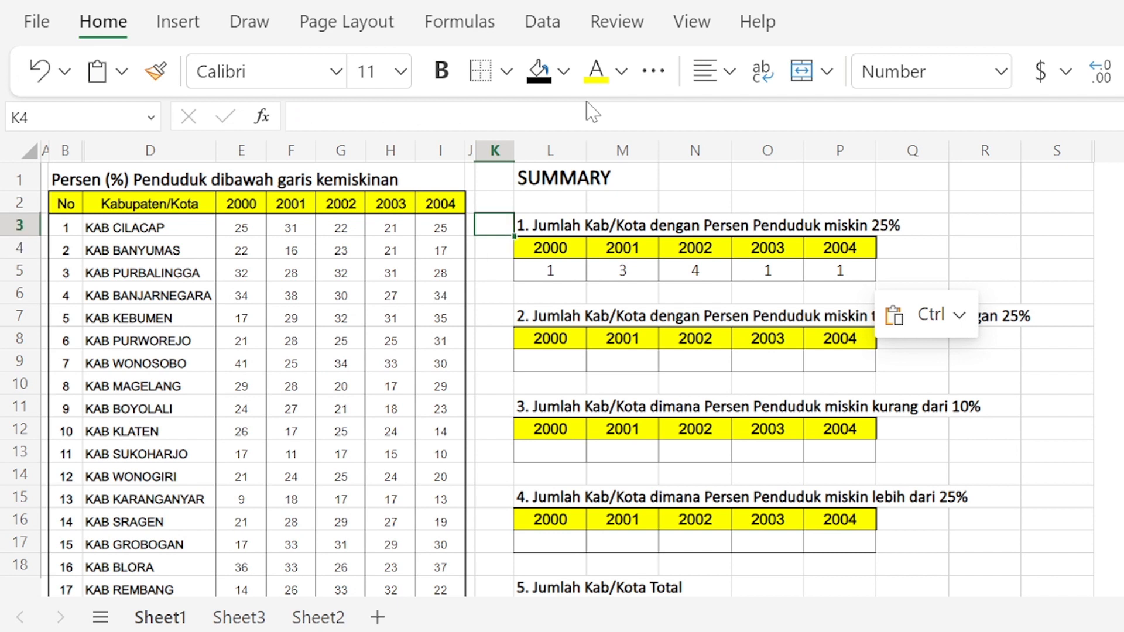
{"action": "key", "text": "Down"}
{"action": "type", "text": "25"}
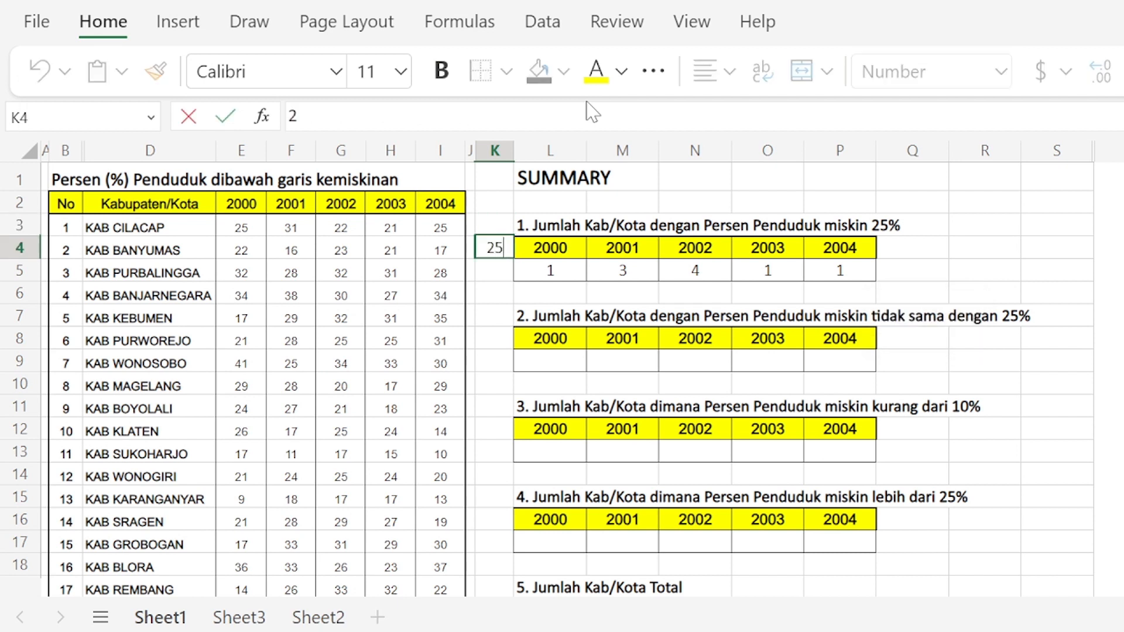
{"action": "key", "text": "Return"}
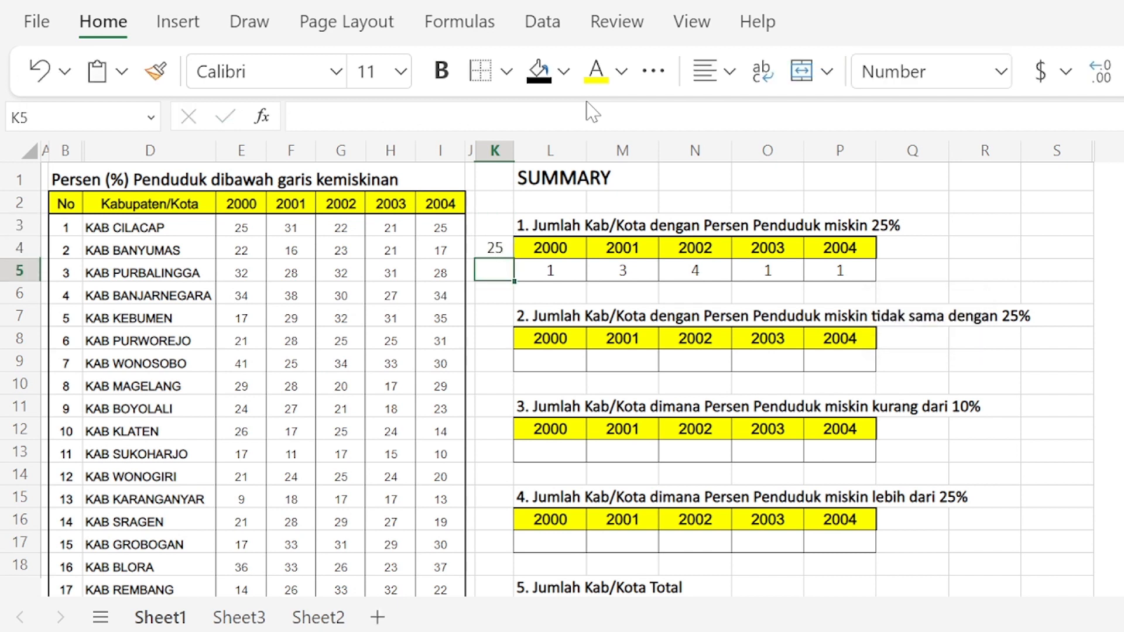
{"action": "key", "text": "Up"}
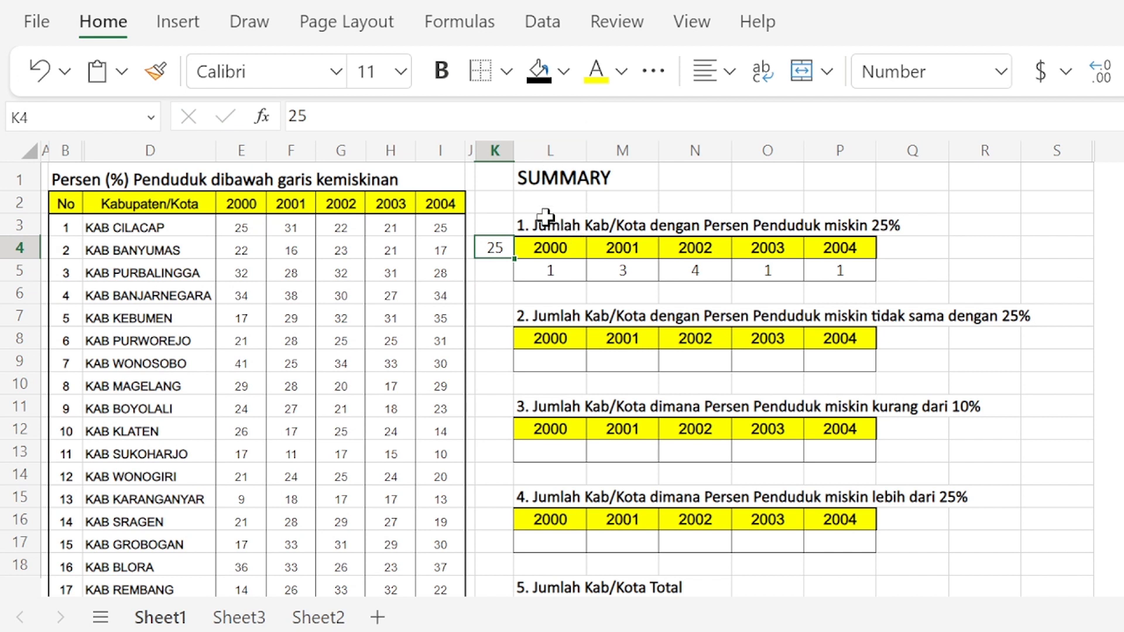
{"action": "left_click", "coordinate": [545, 218]}
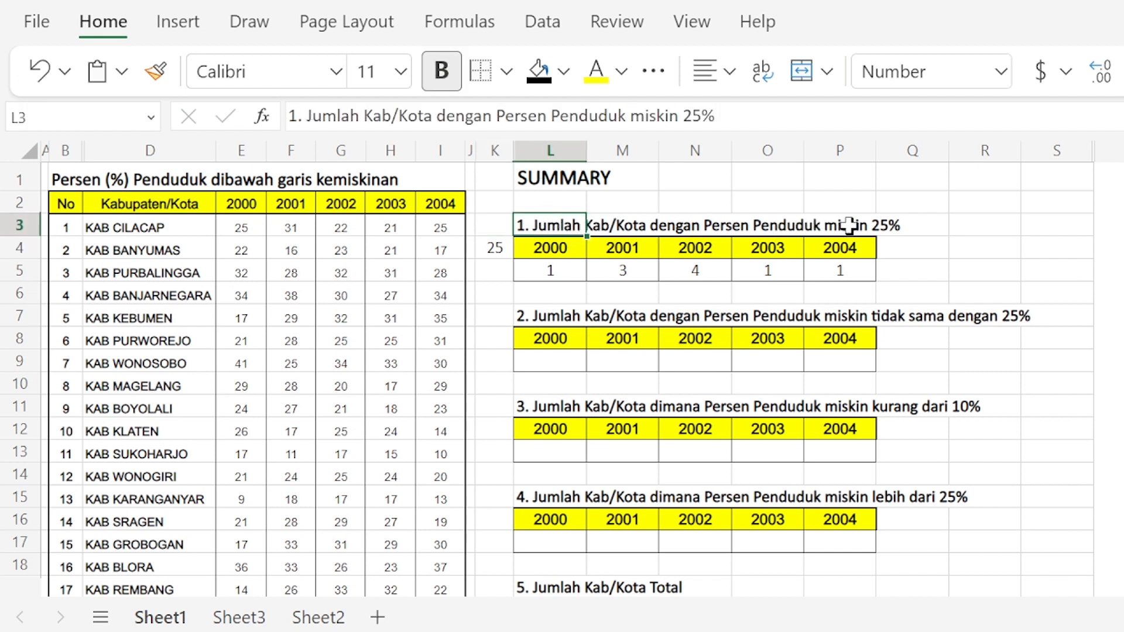
{"action": "left_click", "coordinate": [494, 247]}
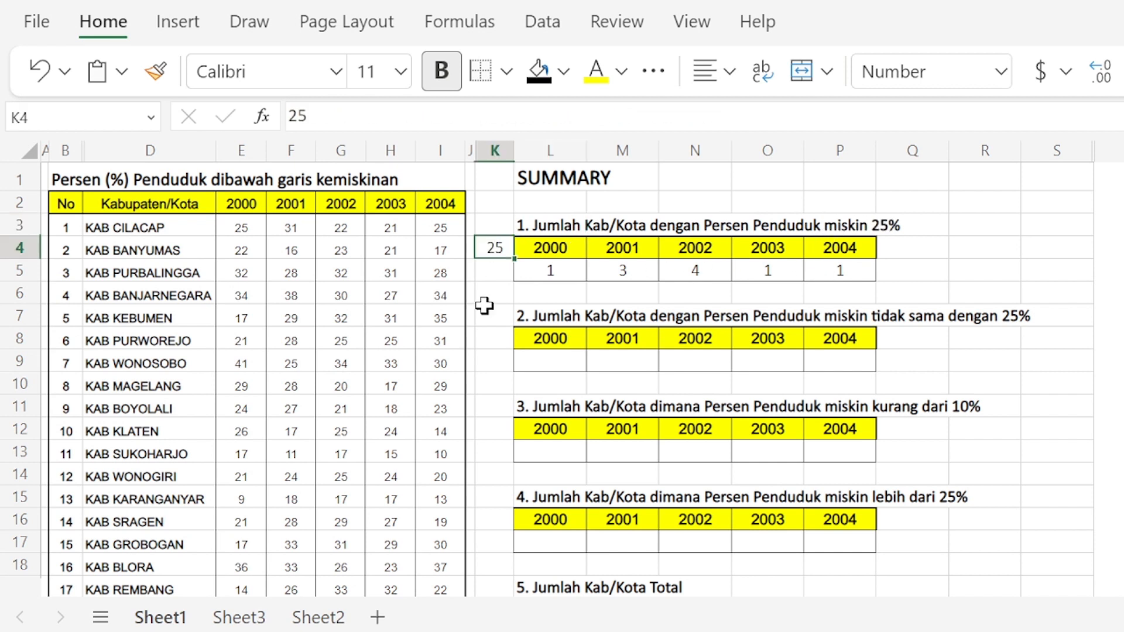
Replace the "=25" criterion of the COUNTIF formula in L5 with a reference to cell K4
{"action": "left_click", "coordinate": [551, 273]}
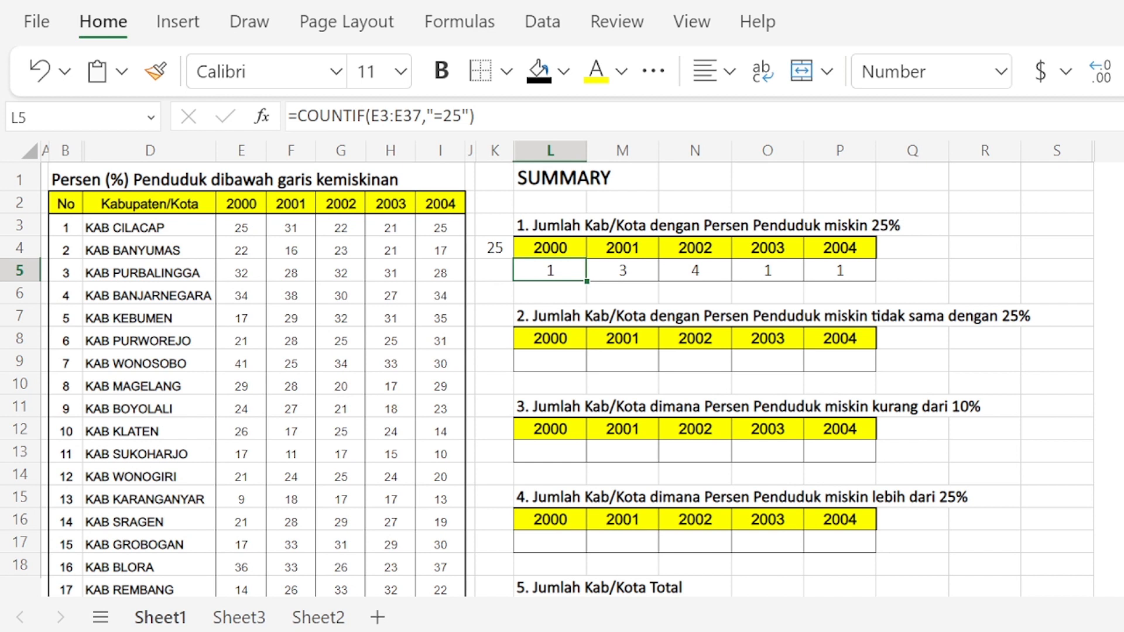
{"action": "left_click_drag", "start_coordinate": [426, 116], "coordinate": [469, 116]}
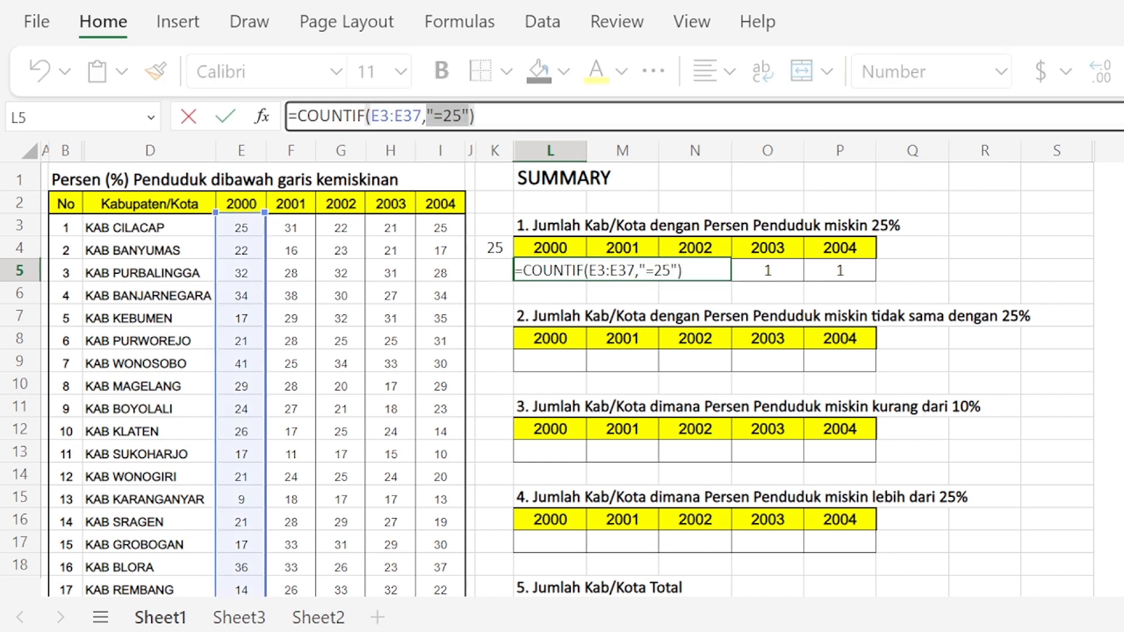
{"action": "key", "text": "BackSpace"}
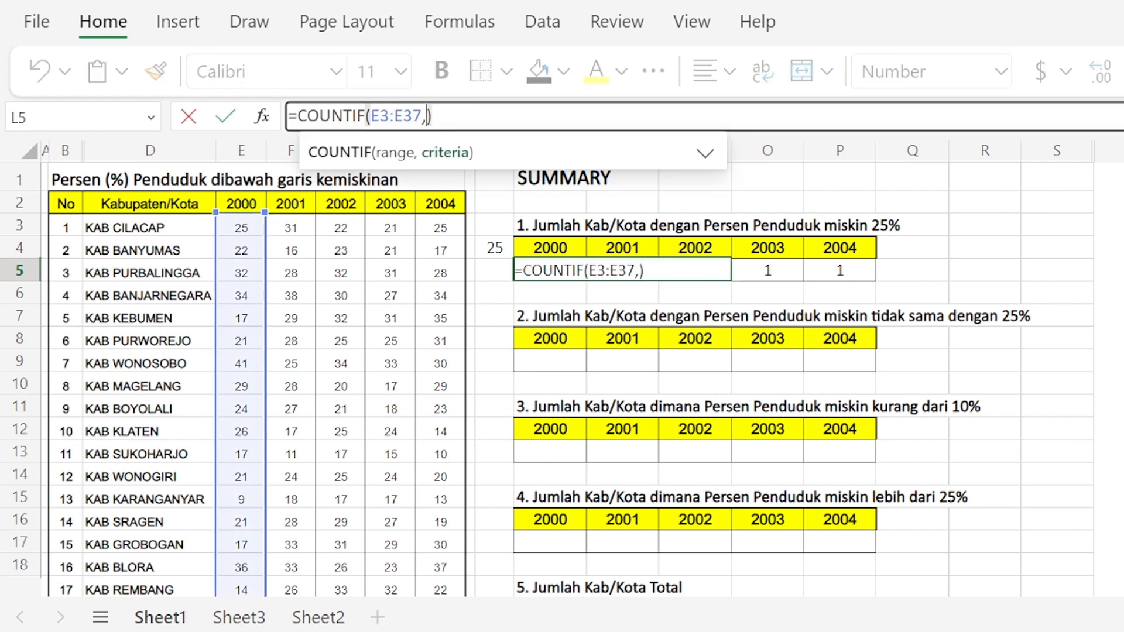
{"action": "left_click", "coordinate": [495, 250]}
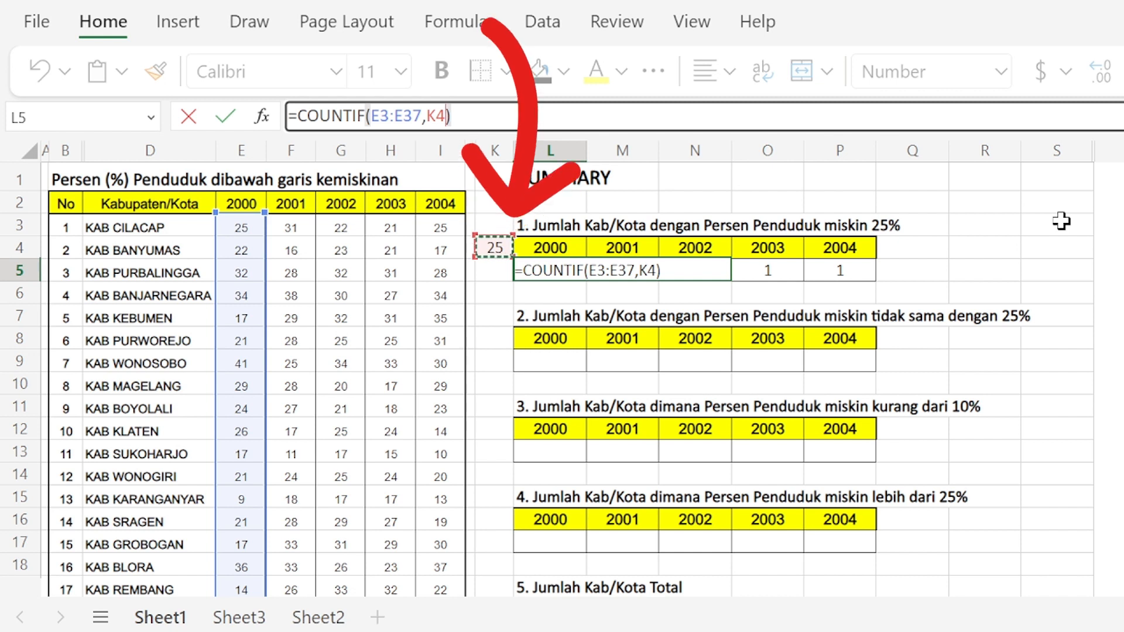
{"action": "key", "text": "Return"}
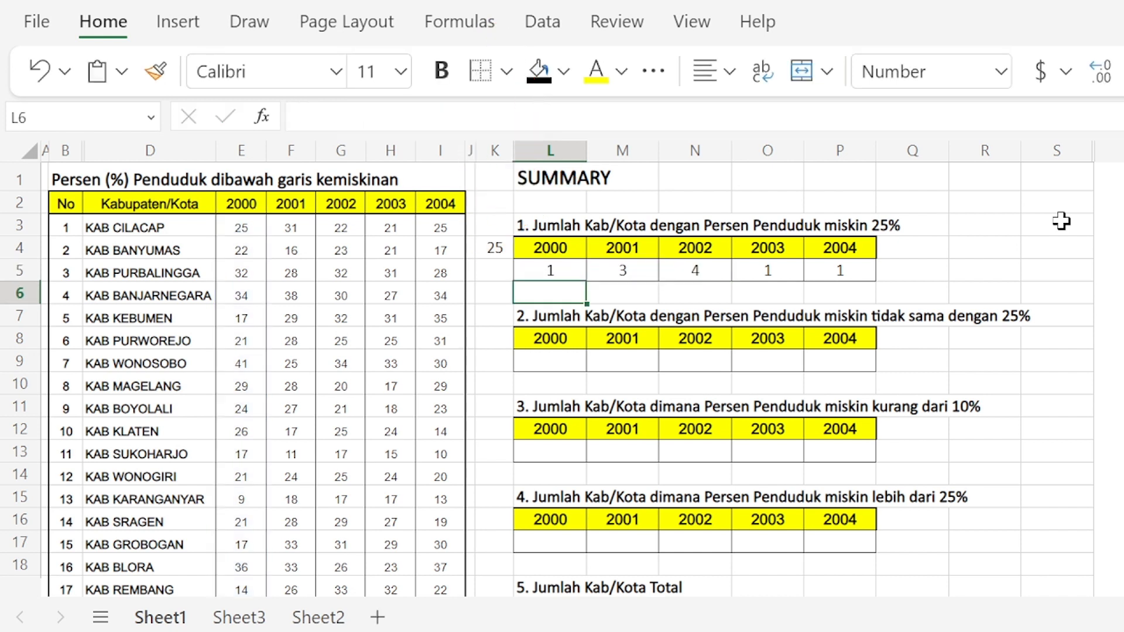
Lock the criterion reference of the COUNTIF formula in L5 as the absolute reference $K$4
{"action": "key", "text": "Up"}
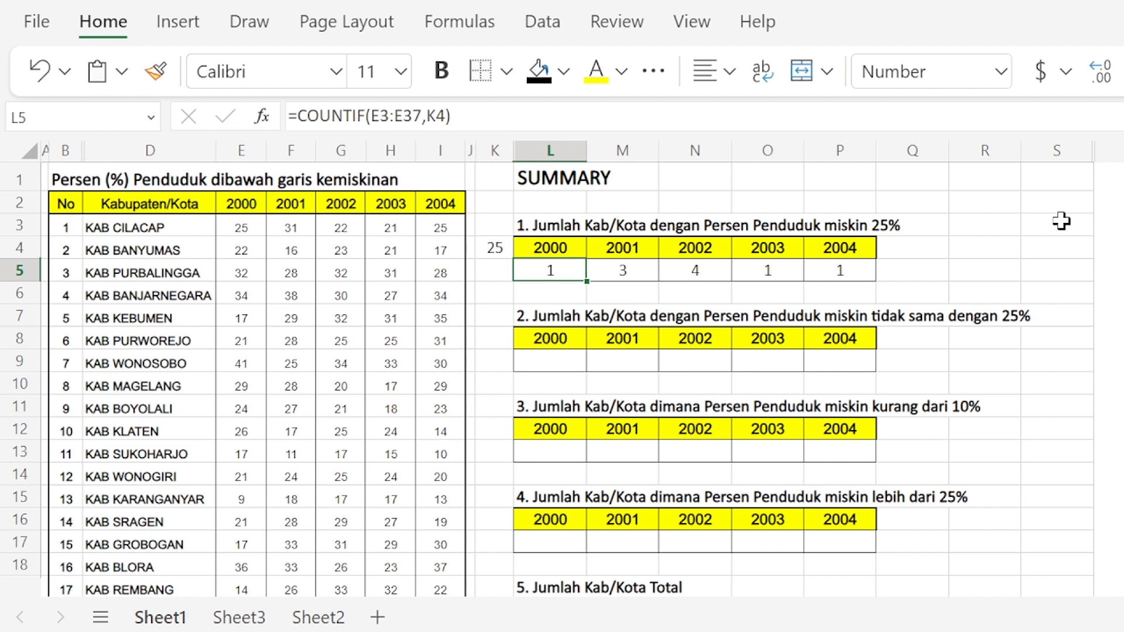
{"action": "key", "text": "Left"}
{"action": "key", "text": "Up"}
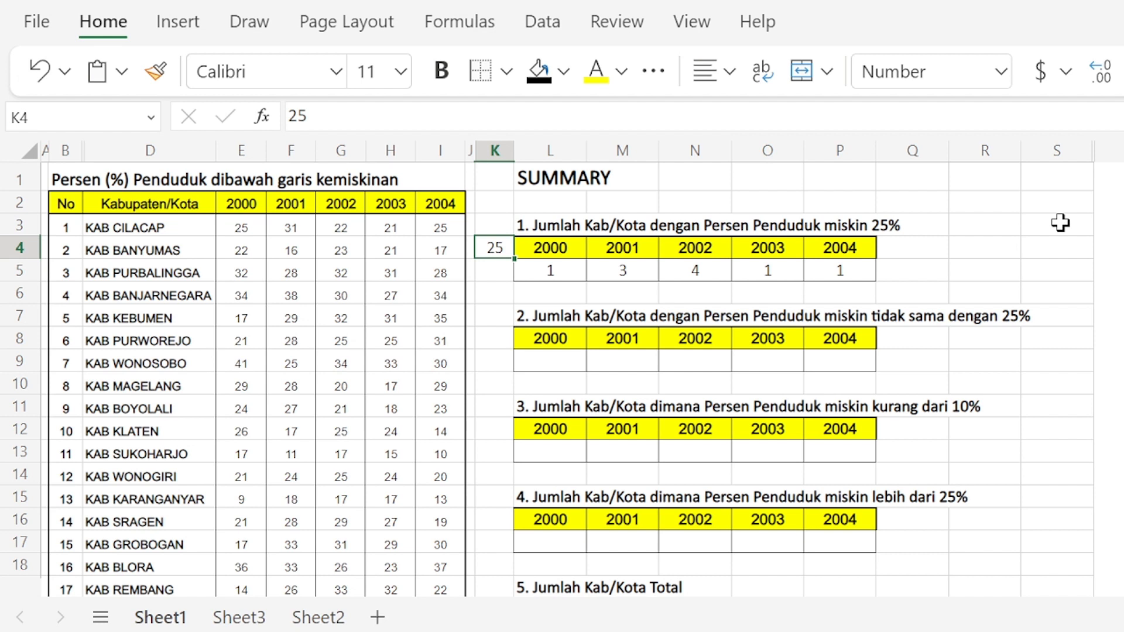
{"action": "key", "text": "Down"}
{"action": "key", "text": "Right"}
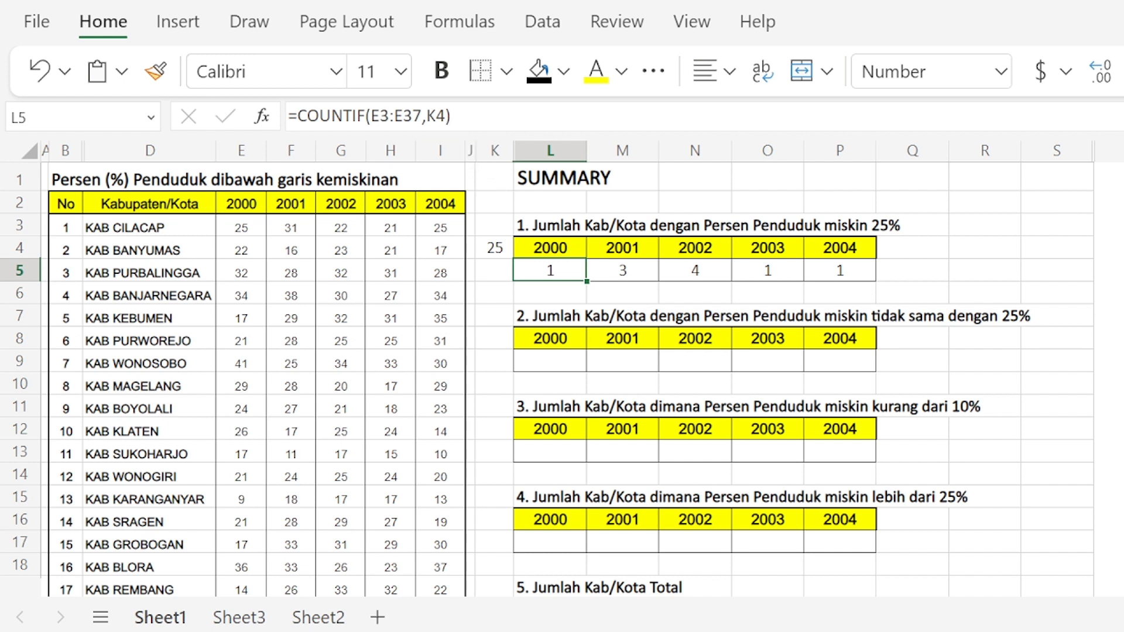
{"action": "left_click", "coordinate": [426, 116]}
{"action": "type", "text": "$"}
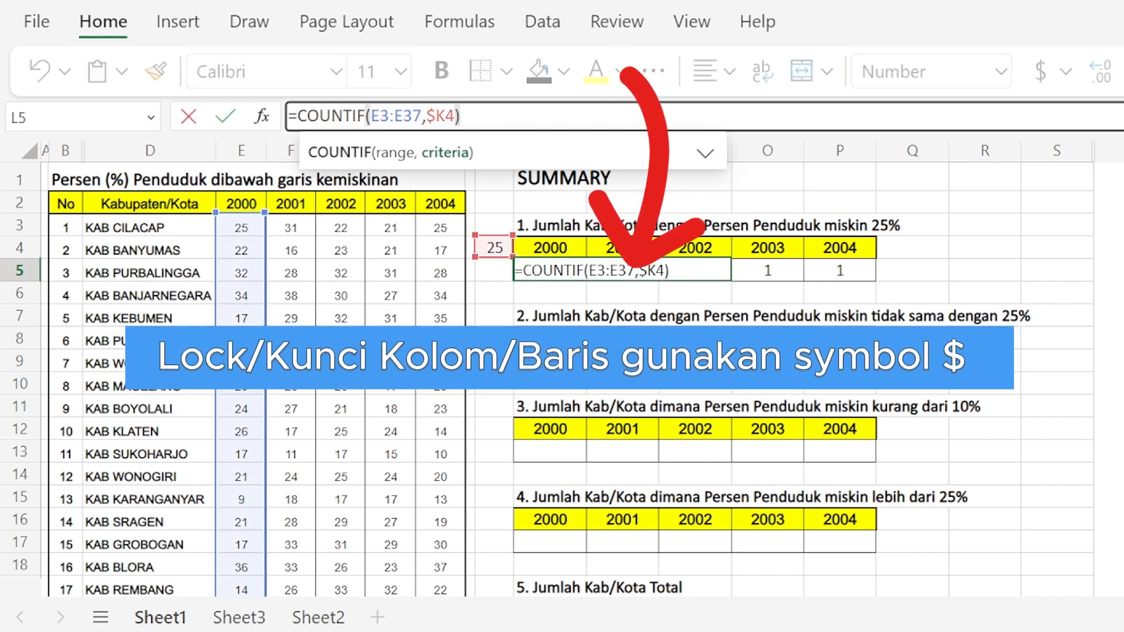
{"action": "left_click", "coordinate": [445, 116]}
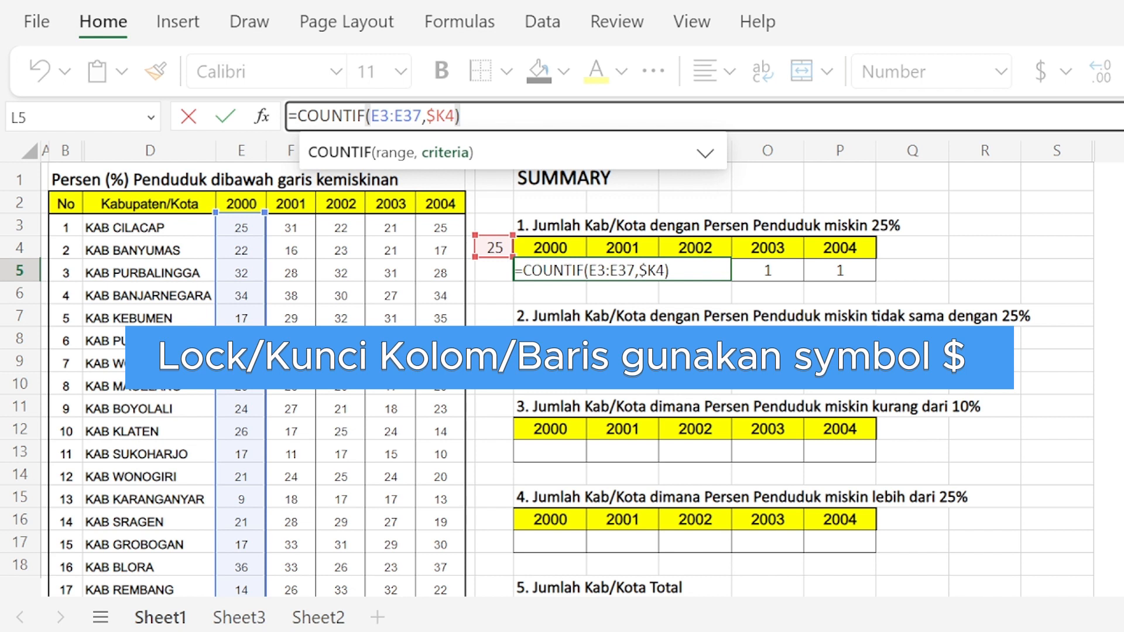
{"action": "type", "text": "$"}
{"action": "key", "text": "Left"}
{"action": "key", "text": "Left"}
{"action": "key", "text": "Left"}
{"action": "key", "text": "Return"}
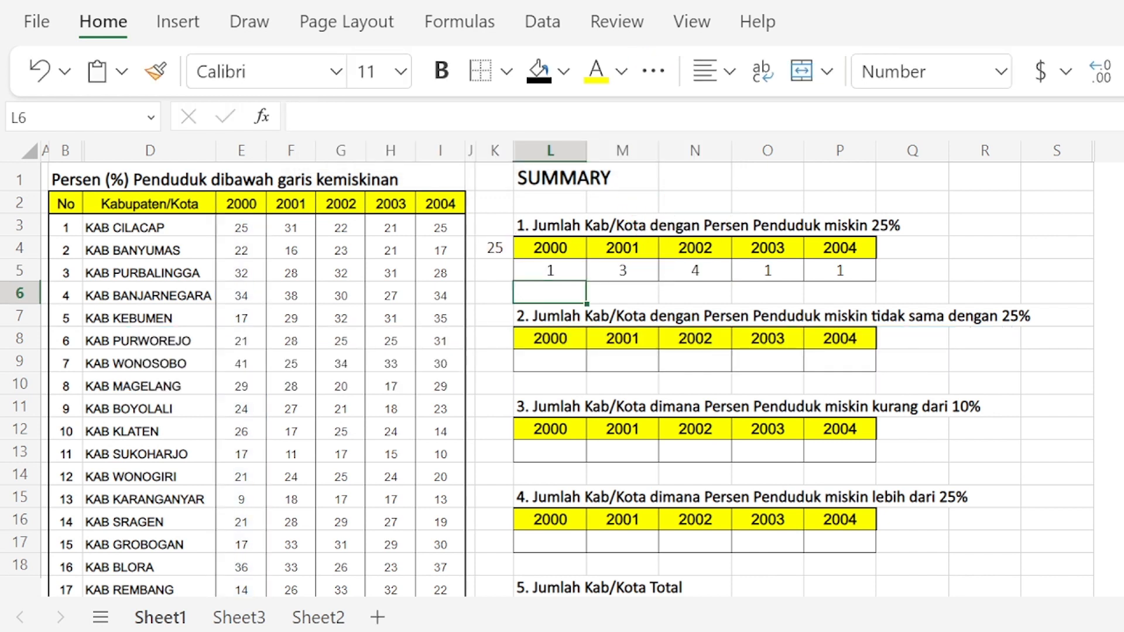
Copy the COUNTIF formula with the locked $K$4 criterion from L5 across to P5
{"action": "key", "text": "Up"}
{"action": "key", "text": "ctrl+c"}
{"action": "key", "text": "shift+Right"}
{"action": "key", "text": "shift+Right"}
{"action": "key", "text": "shift+Right"}
{"action": "key", "text": "shift+Right"}
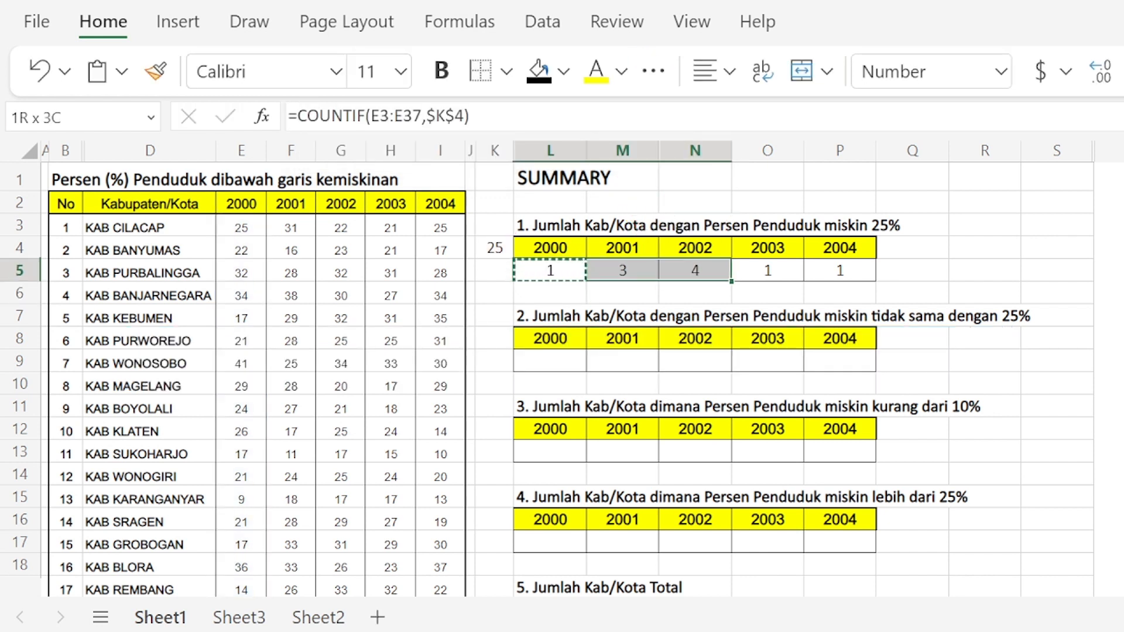
{"action": "key", "text": "ctrl+v"}
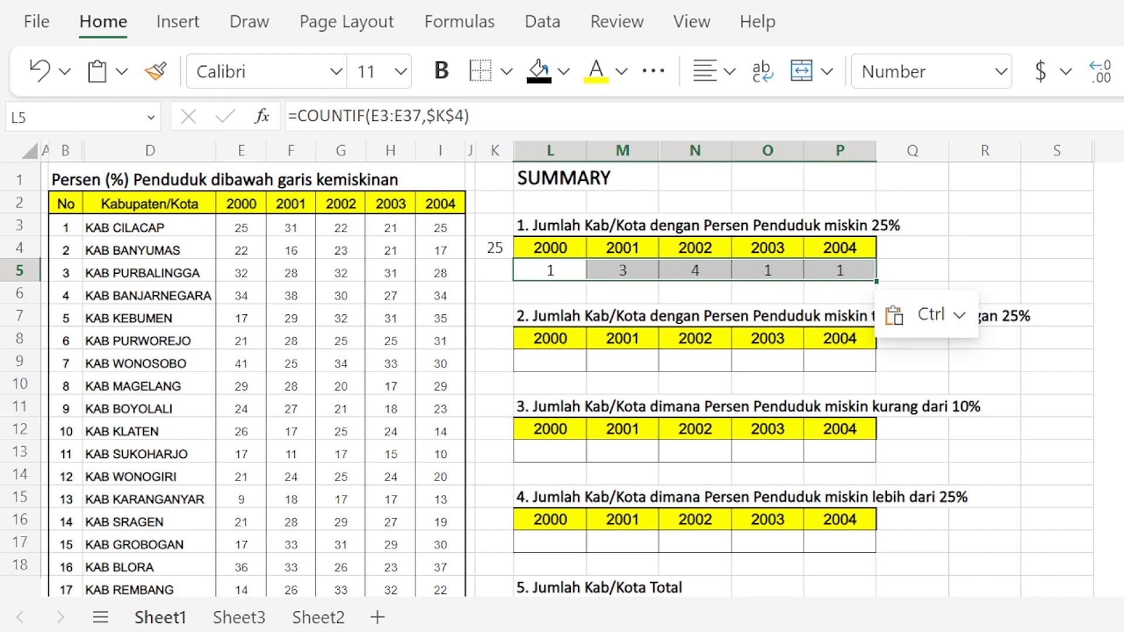
Check the range and criterion reference of each COUNTIF formula from L5 to P5
{"action": "key", "text": "Right"}
{"action": "key", "text": "Left"}
{"action": "key", "text": "Right"}
{"action": "key", "text": "Right"}
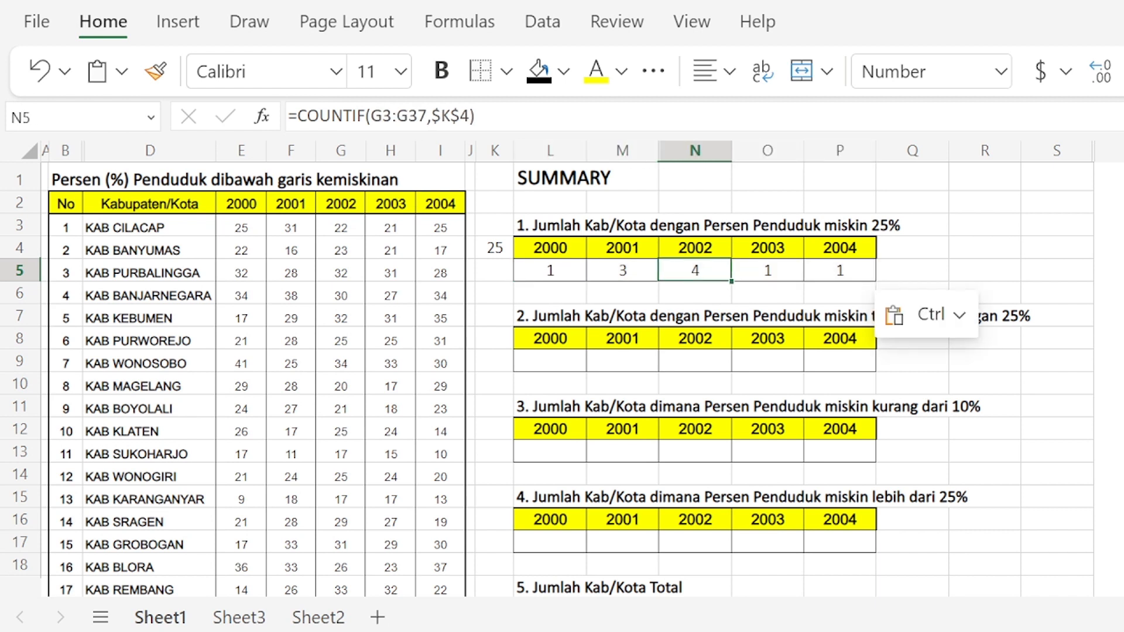
{"action": "key", "text": "Right"}
{"action": "key", "text": "Right"}
{"action": "key", "text": "Left"}
{"action": "key", "text": "Left"}
{"action": "key", "text": "Left"}
{"action": "key", "text": "Left"}
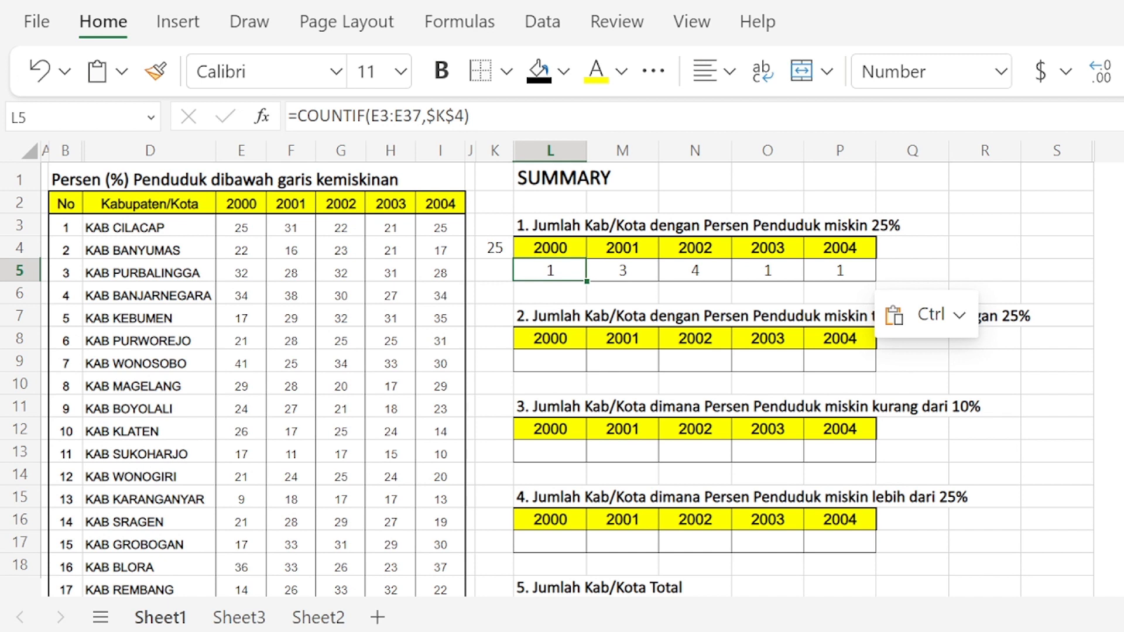
Read the second summary table's heading, tidak sama dengan 25%, and find its 2000 count cell L9
{"action": "key", "text": "Down"}
{"action": "key", "text": "Down"}
{"action": "key", "text": "Down"}
{"action": "key", "text": "Down"}
{"action": "key", "text": "Down"}
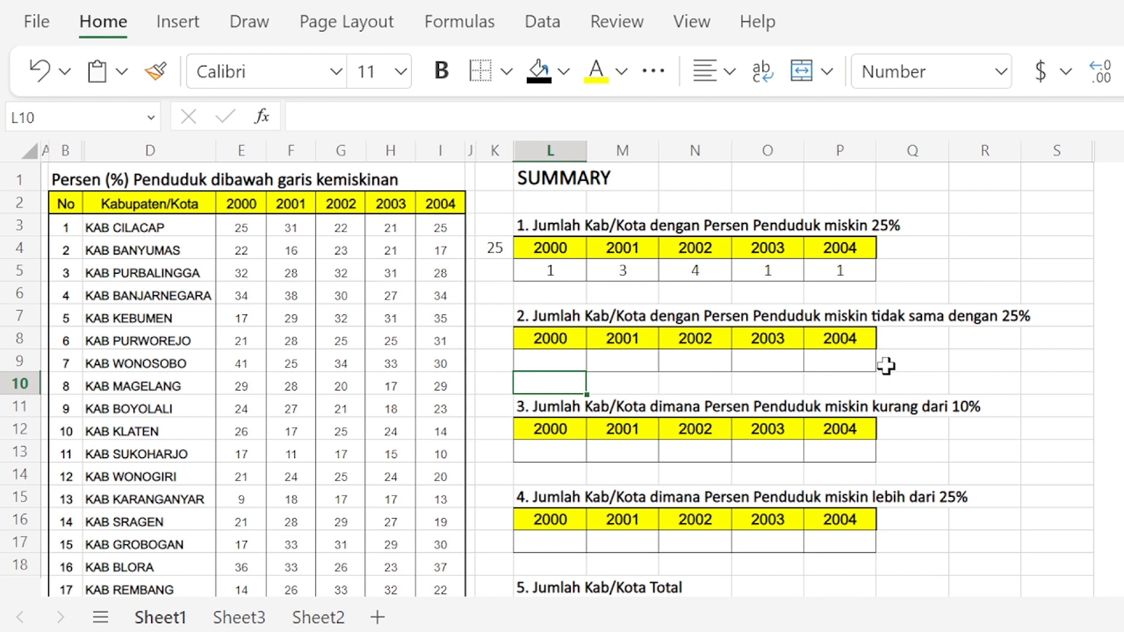
{"action": "key", "text": "Up"}
{"action": "key", "text": "Up"}
{"action": "key", "text": "Up"}
{"action": "key", "text": "Down"}
{"action": "key", "text": "Down"}
{"action": "key", "text": "Down"}
{"action": "key", "text": "Up"}
{"action": "key", "text": "Up"}
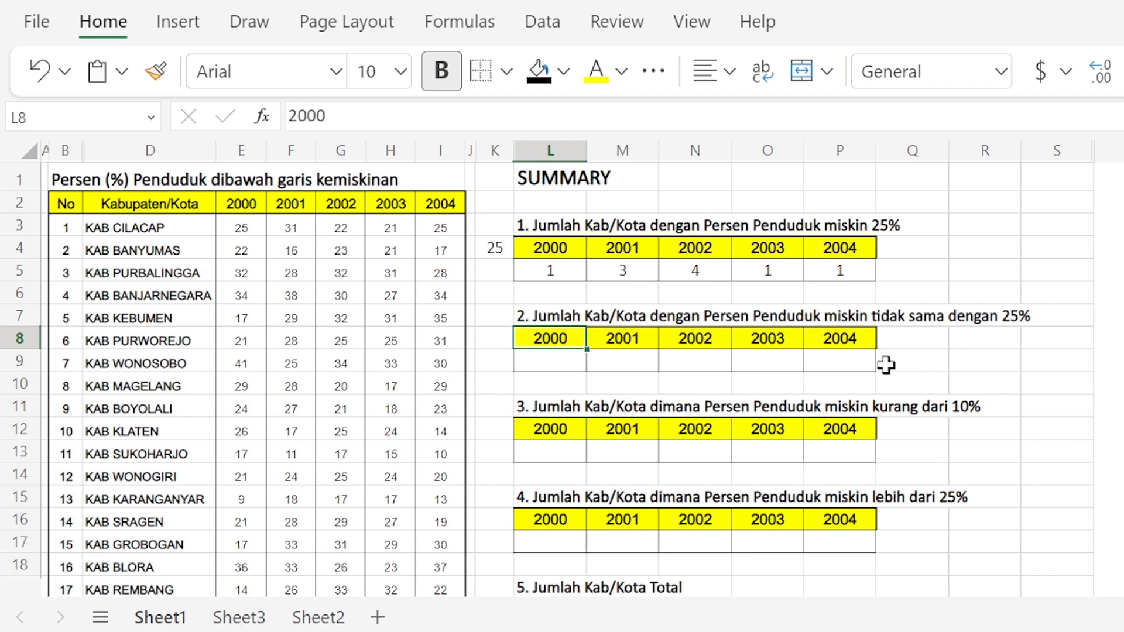
{"action": "key", "text": "Down"}
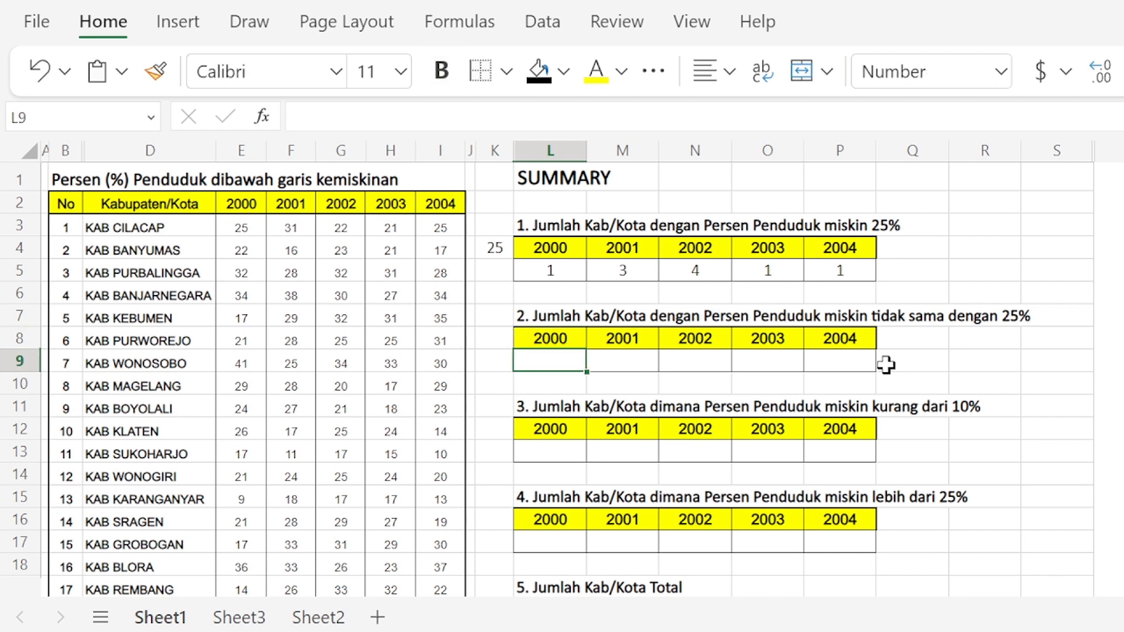
Review the data ranges of the formulas in L5 to P5 against the 2000 count cell L9 of the second table
{"action": "key", "text": "Up"}
{"action": "key", "text": "Up"}
{"action": "key", "text": "Up"}
{"action": "key", "text": "Up"}
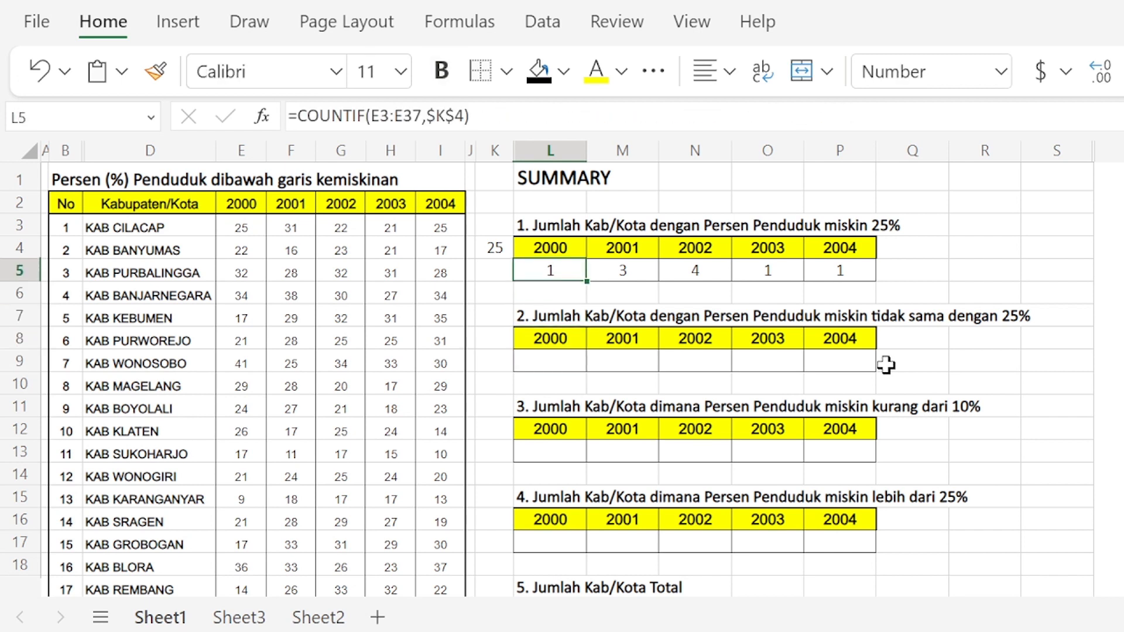
{"action": "key", "text": "Down"}
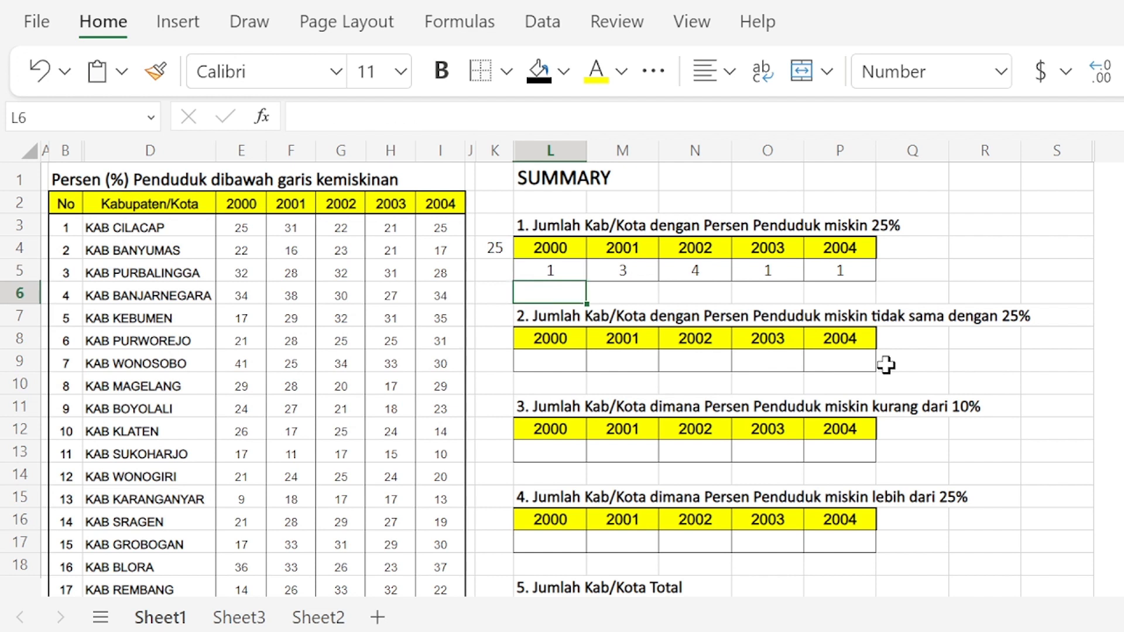
{"action": "key", "text": "Down"}
{"action": "key", "text": "Down"}
{"action": "key", "text": "Down"}
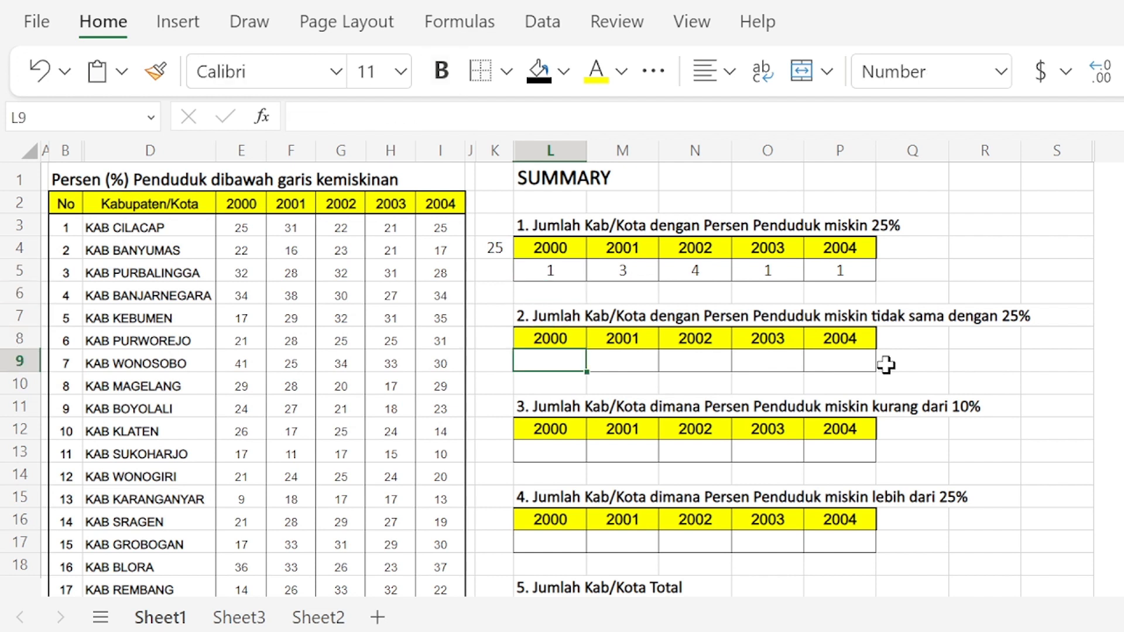
{"action": "key", "text": "Up"}
{"action": "key", "text": "Up"}
{"action": "key", "text": "Up"}
{"action": "key", "text": "Up"}
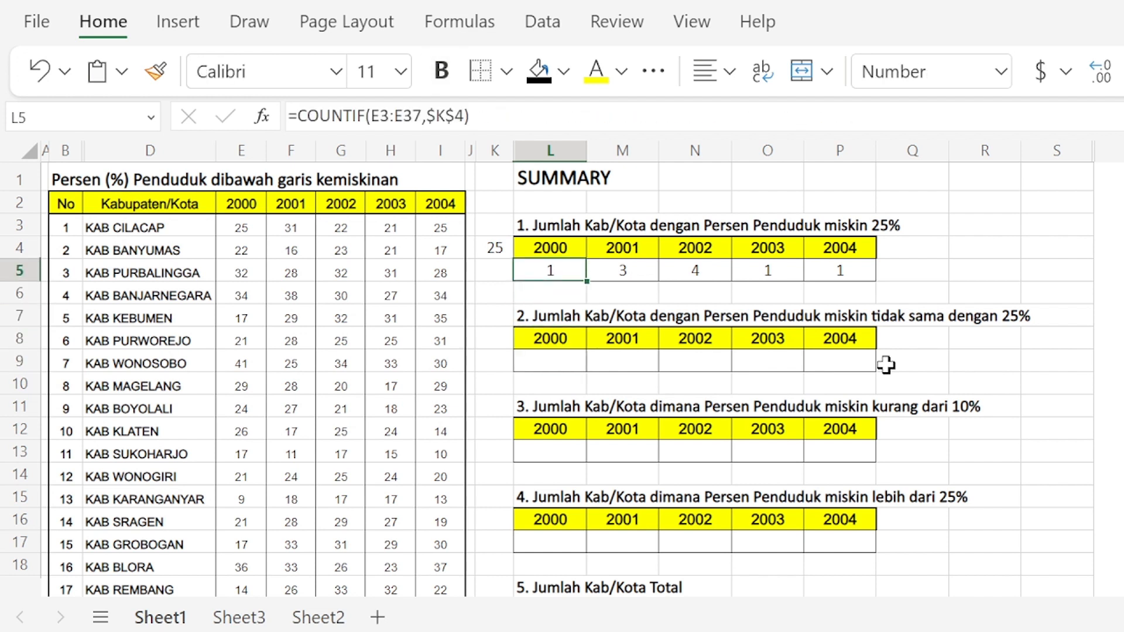
{"action": "key", "text": "Right"}
{"action": "key", "text": "Right"}
{"action": "key", "text": "Right"}
{"action": "key", "text": "Right"}
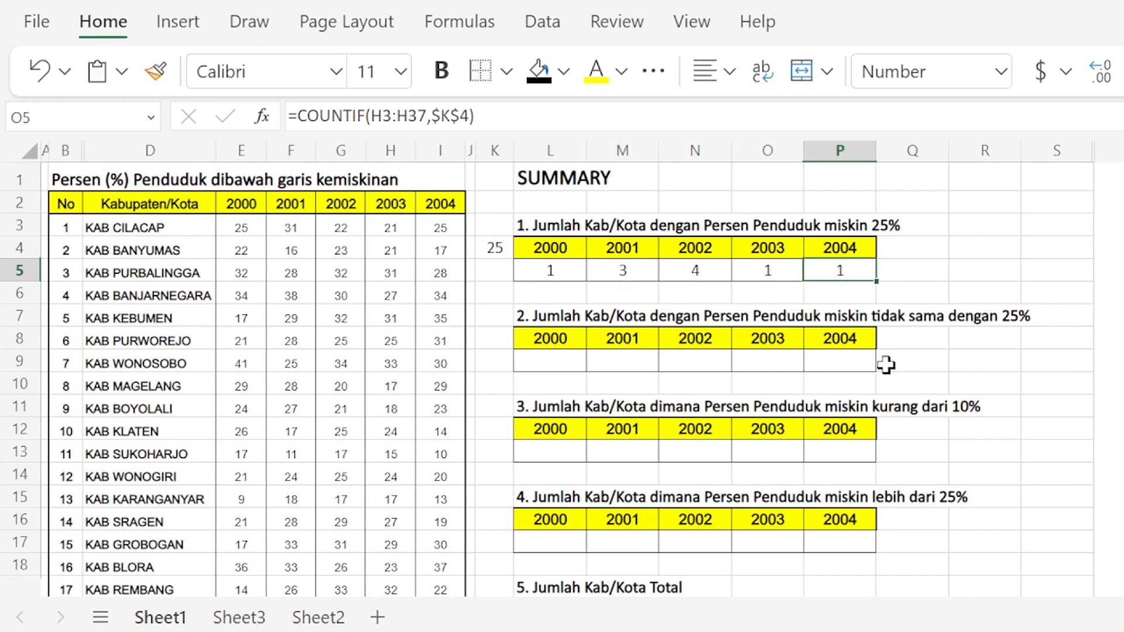
{"action": "key", "text": "Left"}
{"action": "key", "text": "Left"}
{"action": "key", "text": "Left"}
{"action": "key", "text": "Left"}
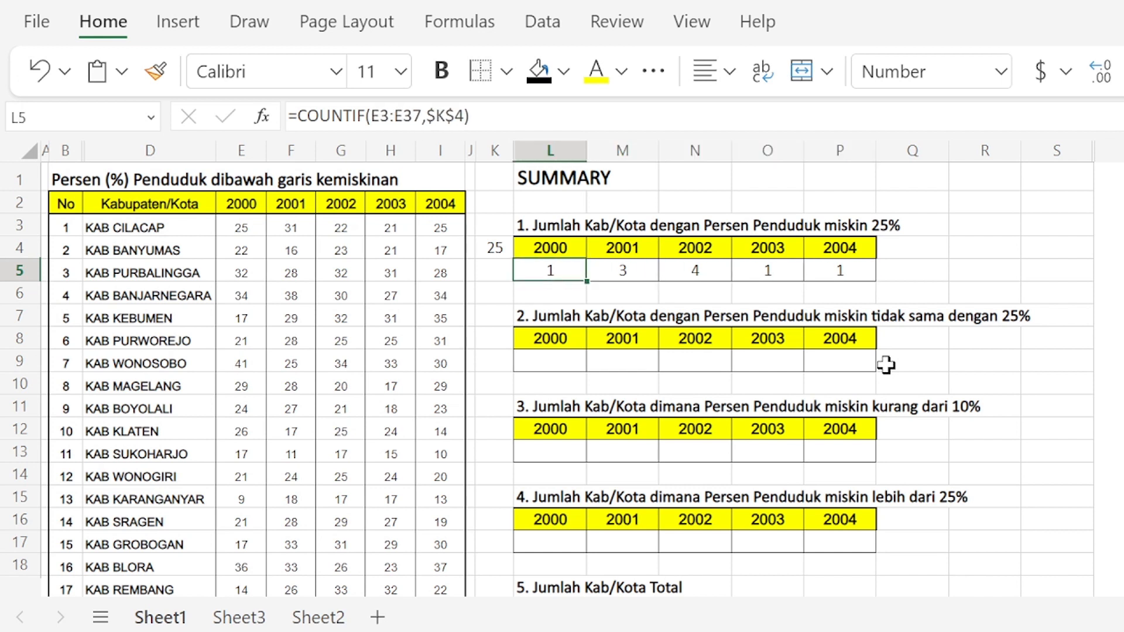
{"action": "key", "text": "Down"}
{"action": "key", "text": "Down"}
{"action": "key", "text": "Down"}
{"action": "key", "text": "Down"}
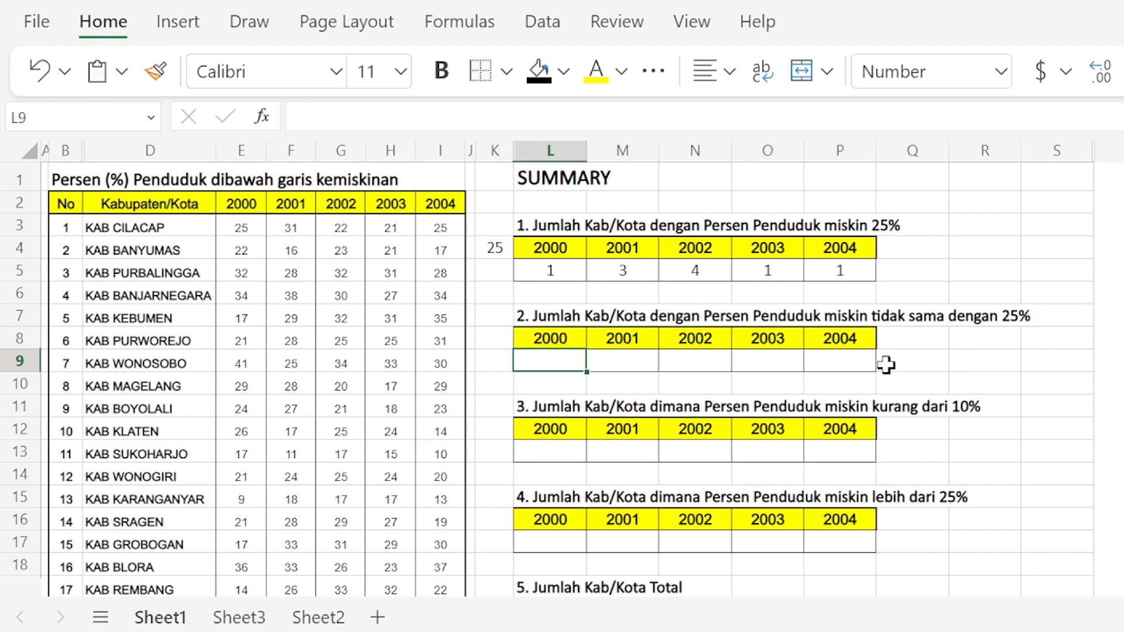
{"action": "key", "text": "Up"}
{"action": "key", "text": "Up"}
{"action": "key", "text": "Up"}
{"action": "key", "text": "Up"}
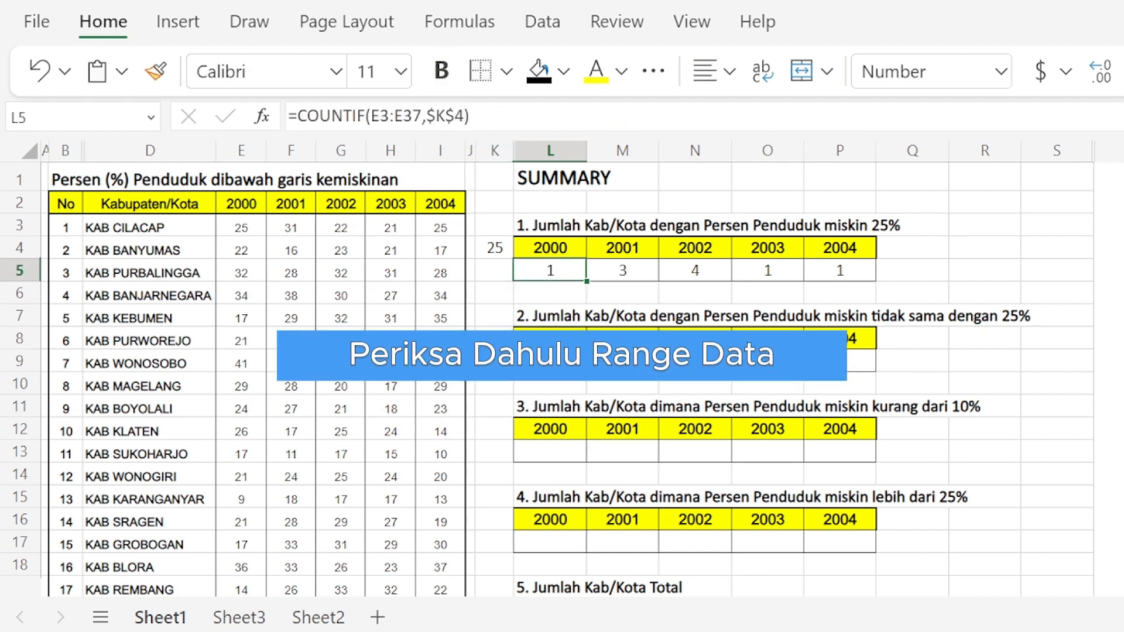
Lock the row numbers of the data range in L5's COUNTIF formula as E$3:E$37
{"action": "left_click", "coordinate": [558, 361]}
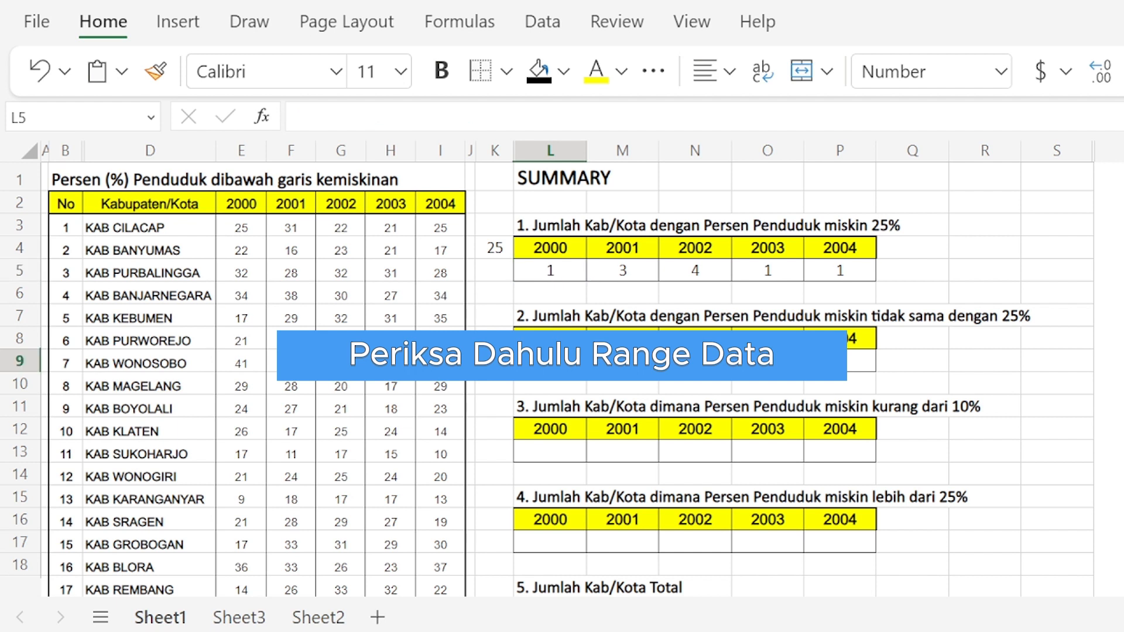
{"action": "left_click", "coordinate": [556, 450]}
{"action": "left_click", "coordinate": [555, 541]}
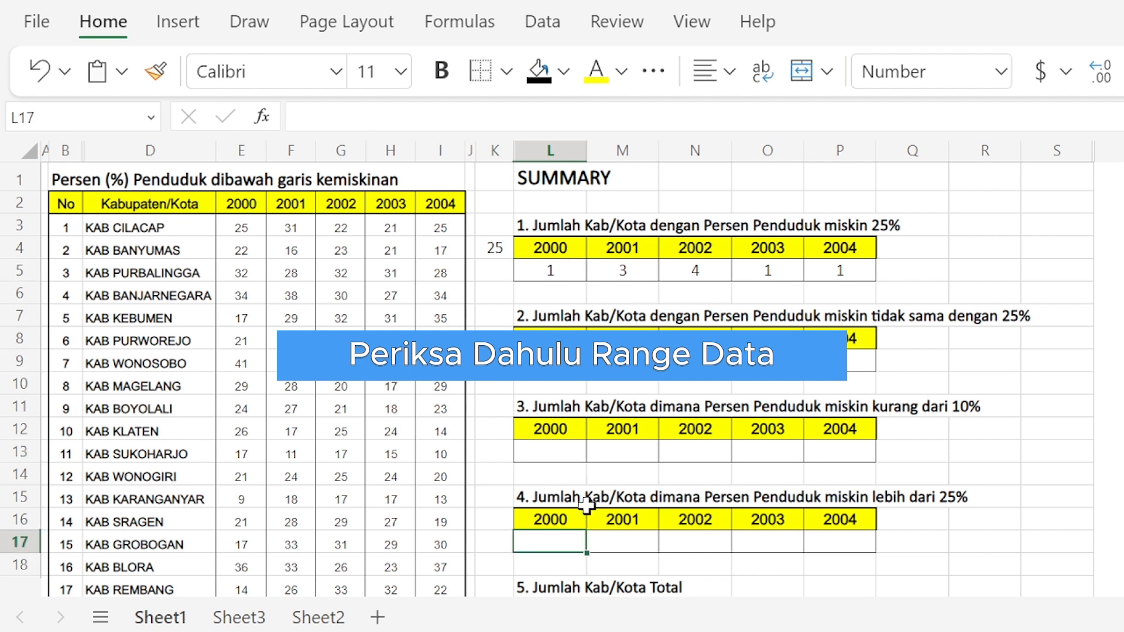
{"action": "left_click", "coordinate": [556, 268]}
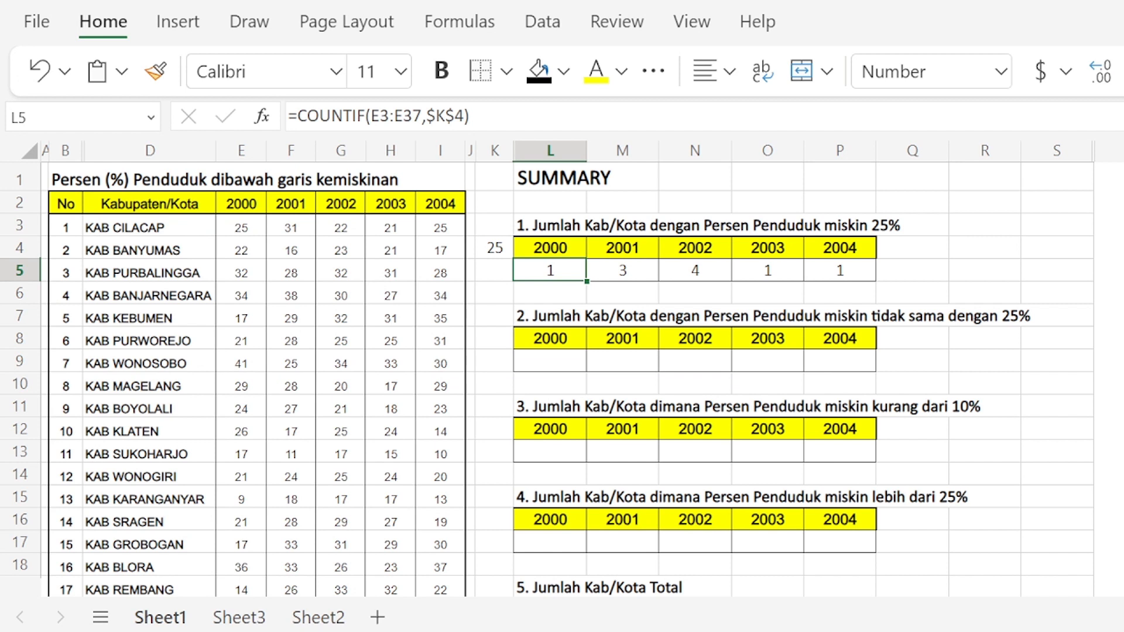
{"action": "key", "text": "F2"}
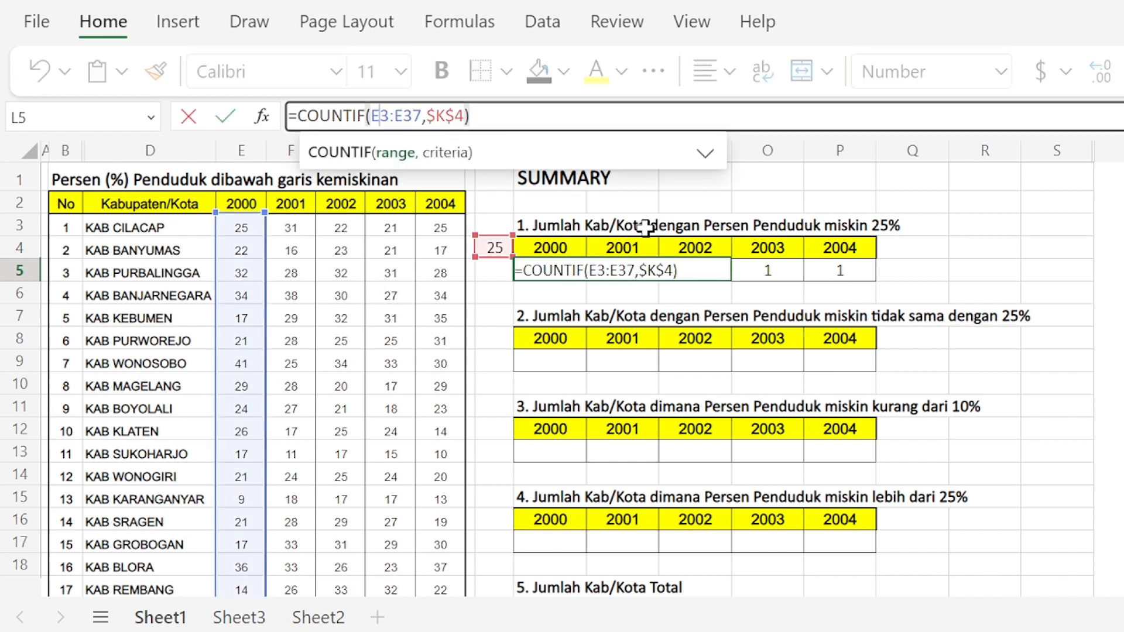
{"action": "type", "text": "$"}
{"action": "key", "text": "Right"}
{"action": "key", "text": "Right"}
{"action": "key", "text": "Right"}
{"action": "key", "text": "Right"}
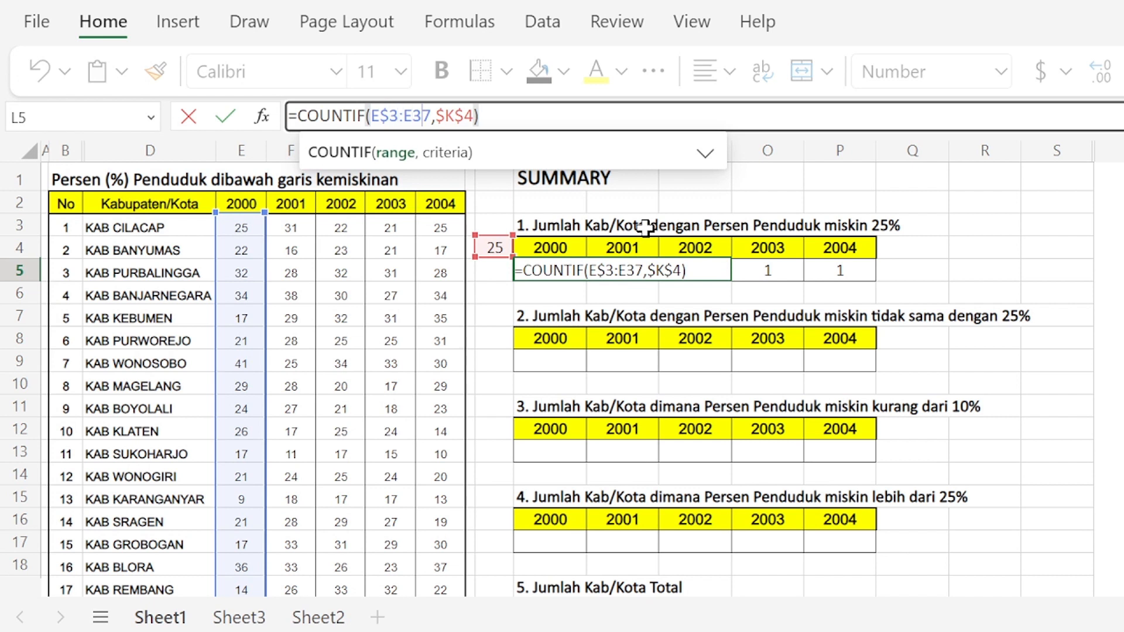
{"action": "key", "text": "Left"}
{"action": "type", "text": "$"}
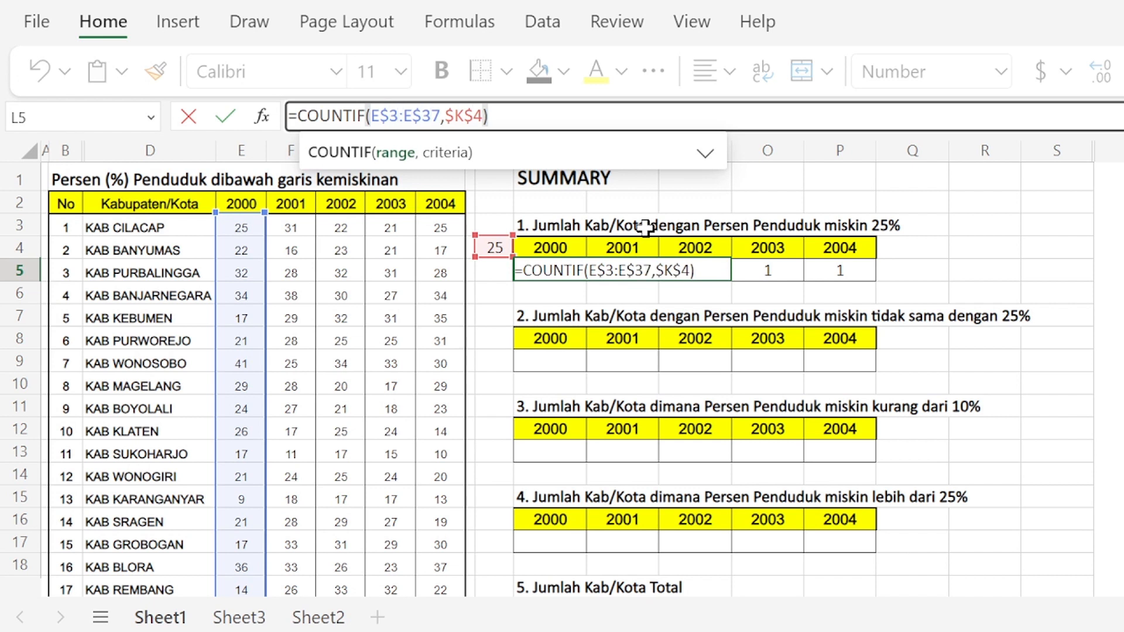
{"action": "key", "text": "Return"}
Copy the COUNTIF formula from L5 into L9, the 2000 count of the second table
{"action": "key", "text": "ctrl+c"}
{"action": "left_click", "coordinate": [553, 358]}
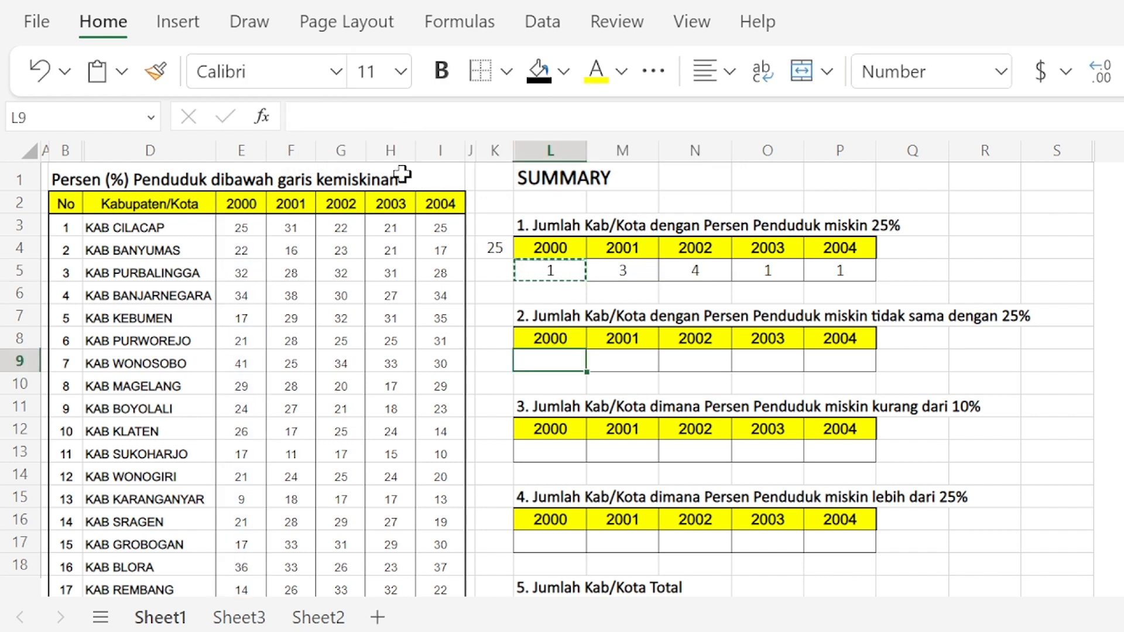
{"action": "key", "text": "ctrl+v"}
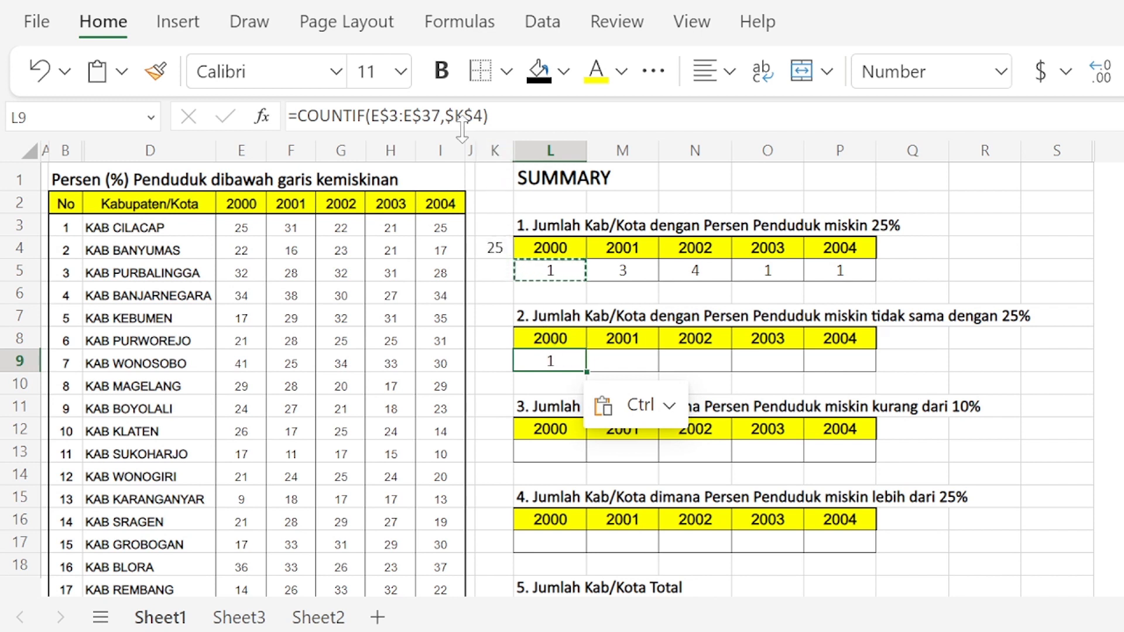
Replace the $K$4 criterion in L9's COUNTIF formula with the number 25
{"action": "left_click", "coordinate": [444, 118]}
{"action": "key", "text": "shift+Right"}
{"action": "key", "text": "shift+Right"}
{"action": "key", "text": "shift+Right"}
{"action": "key", "text": "shift+Right"}
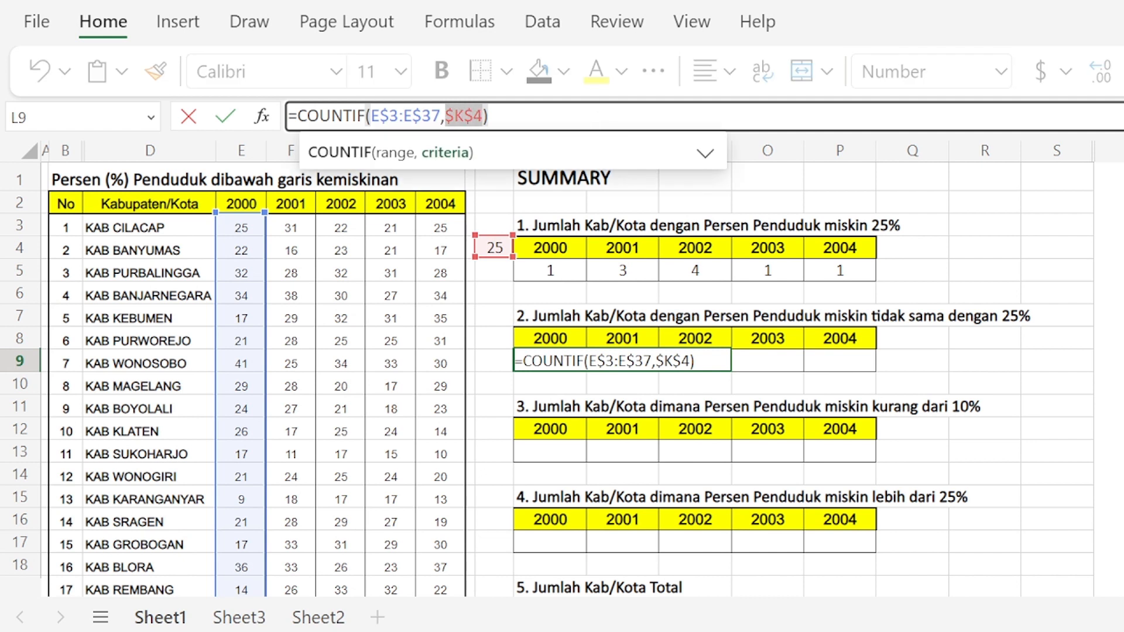
{"action": "type", "text": "25"}
{"action": "key", "text": "Return"}
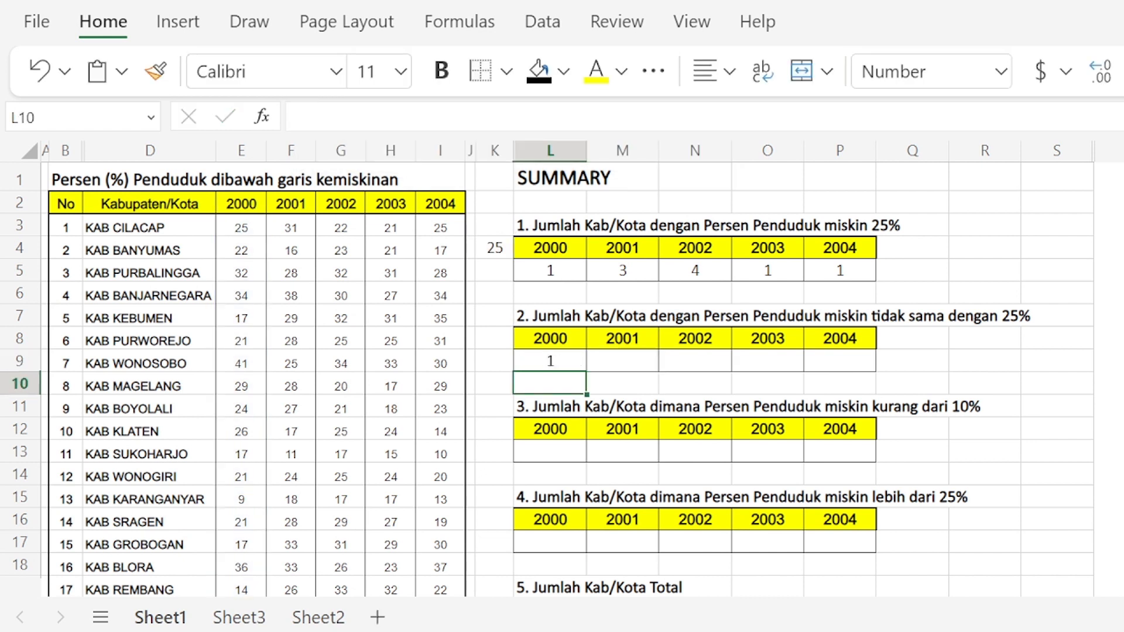
Rewrite the criterion in L9's COUNTIF formula as the quoted text "=25"
{"action": "key", "text": "Up"}
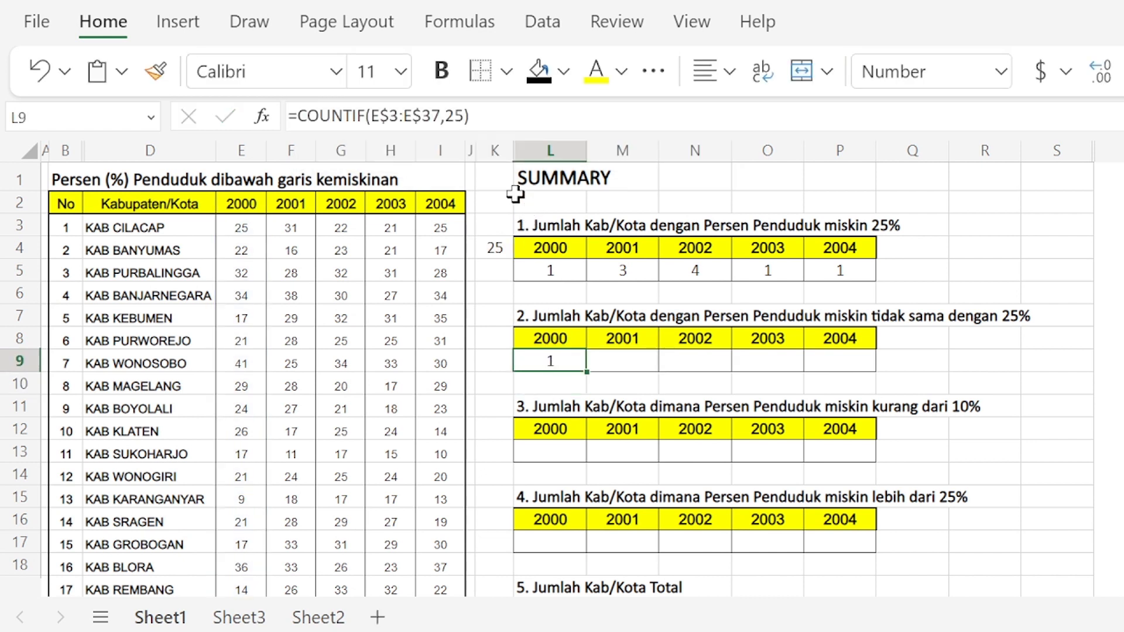
{"action": "key", "text": "F2"}
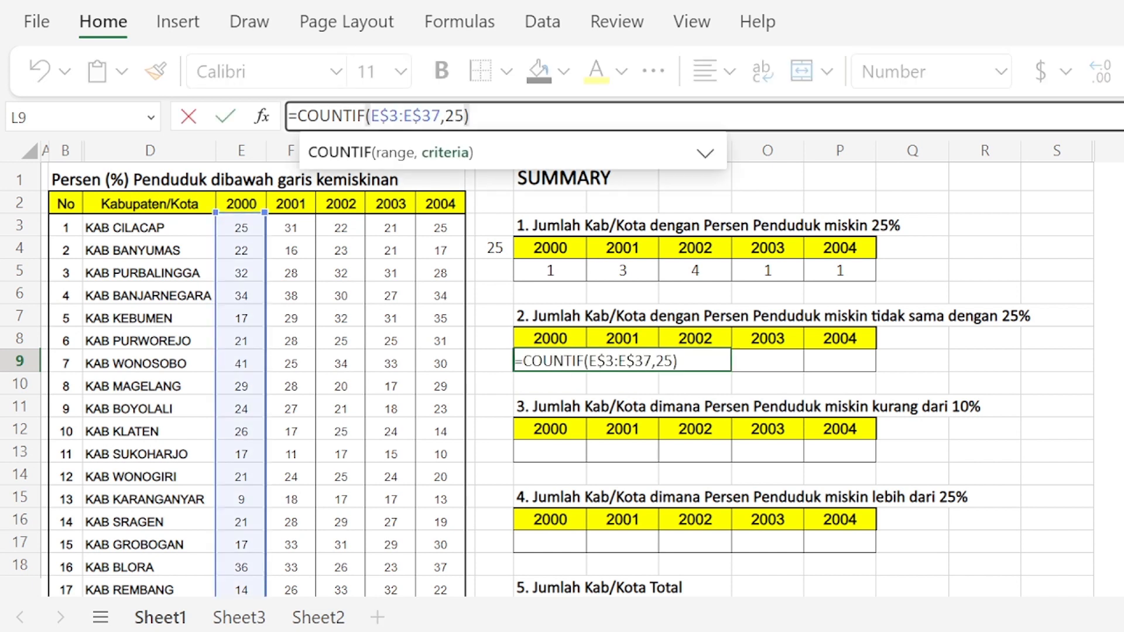
{"action": "key", "text": "Left"}
{"action": "key", "text": "Left"}
{"action": "key", "text": "Left"}
{"action": "type", "text": "\"="}
{"action": "key", "text": "Right"}
{"action": "key", "text": "Right"}
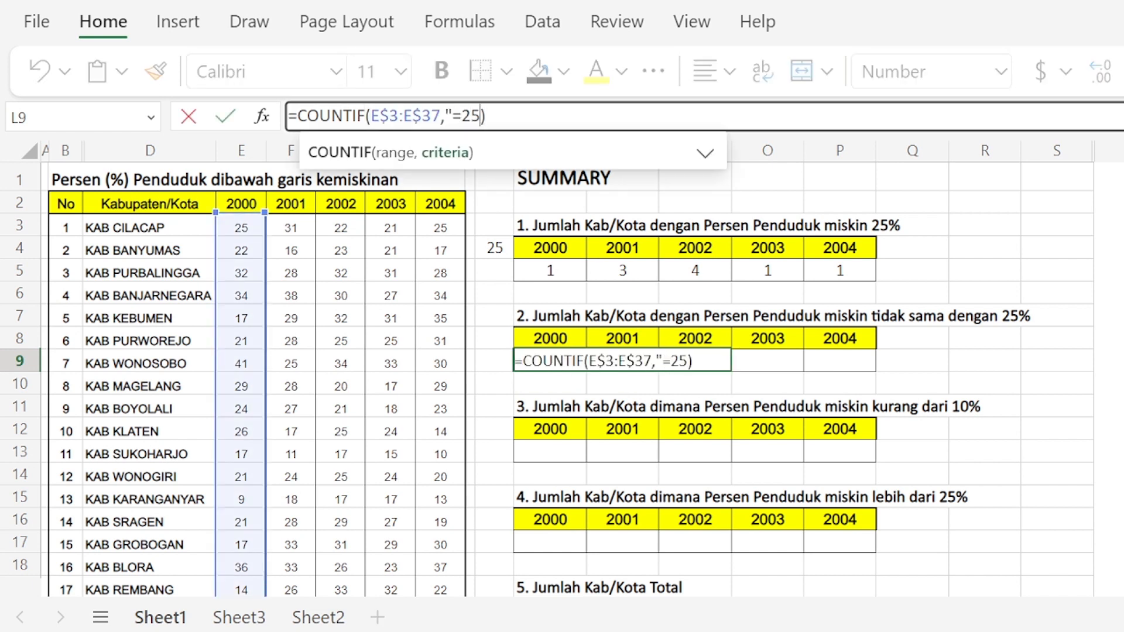
{"action": "type", "text": "\""}
{"action": "key", "text": "ctrl+Return"}
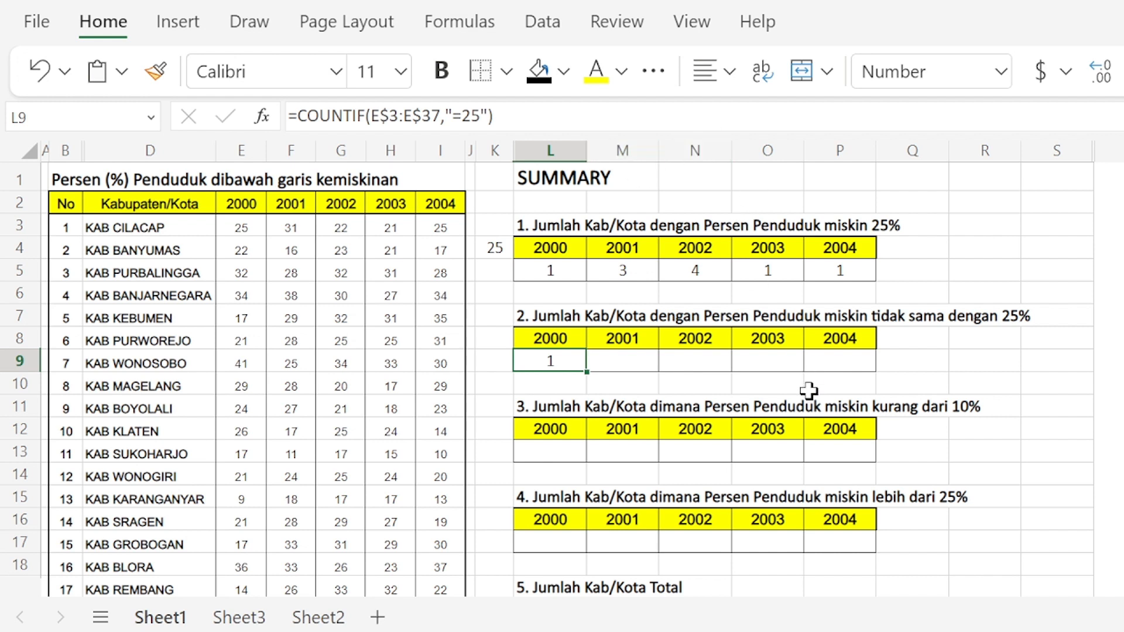
Look up the not-equal operator on Sheet3 and change the criterion in L9's COUNTIF formula to "<>25"
{"action": "left_click", "coordinate": [462, 116]}
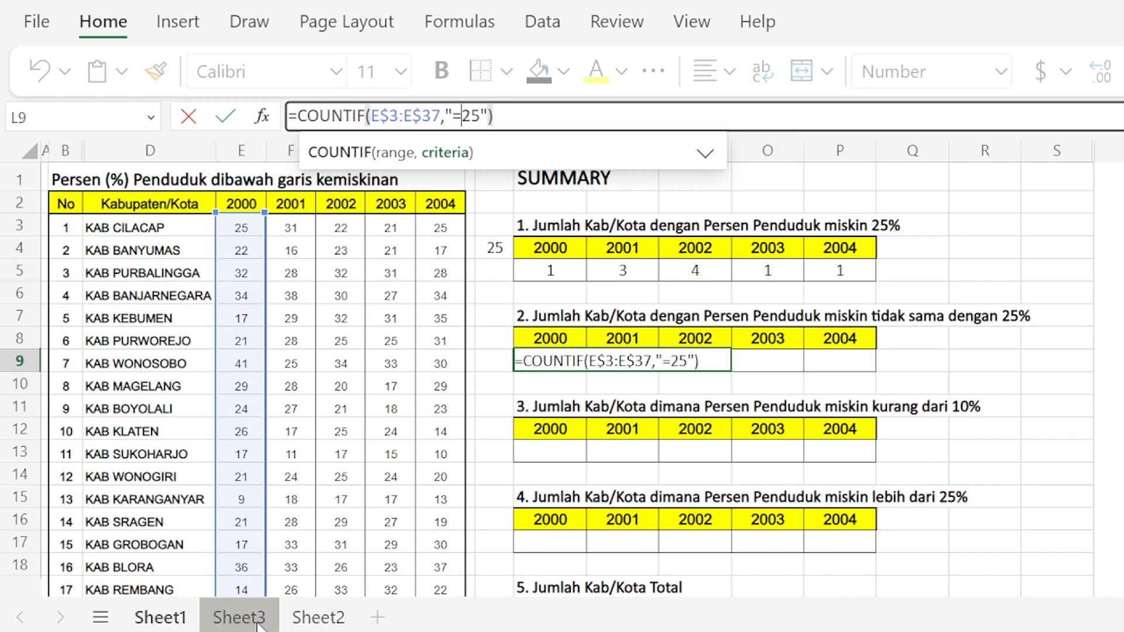
{"action": "left_click", "coordinate": [239, 617]}
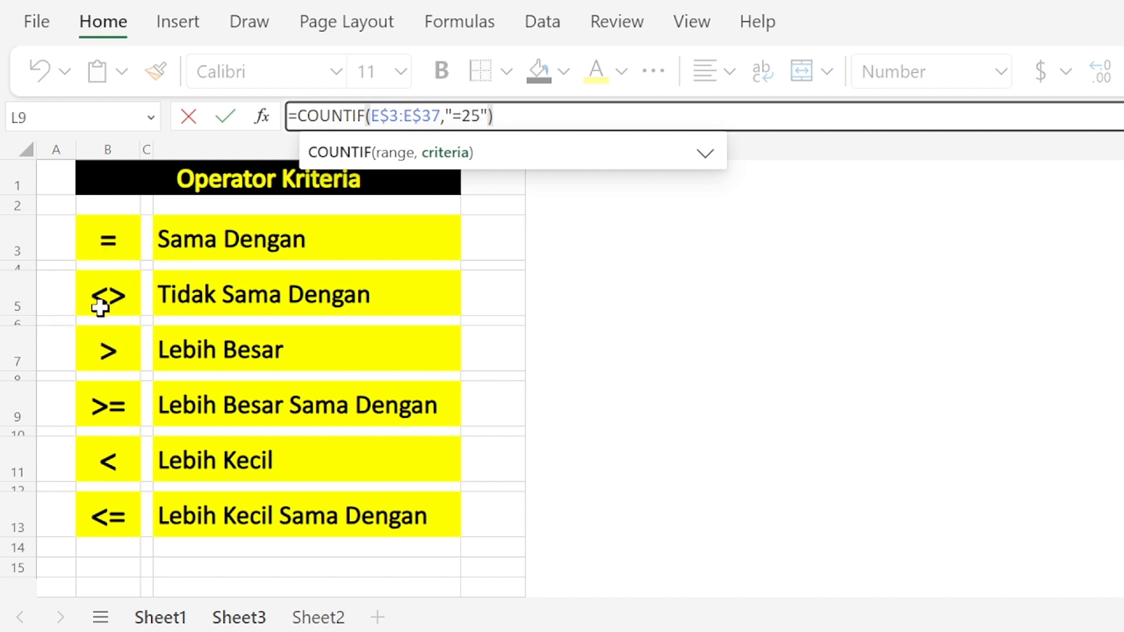
{"action": "key", "text": "BackSpace"}
{"action": "type", "text": "<>"}
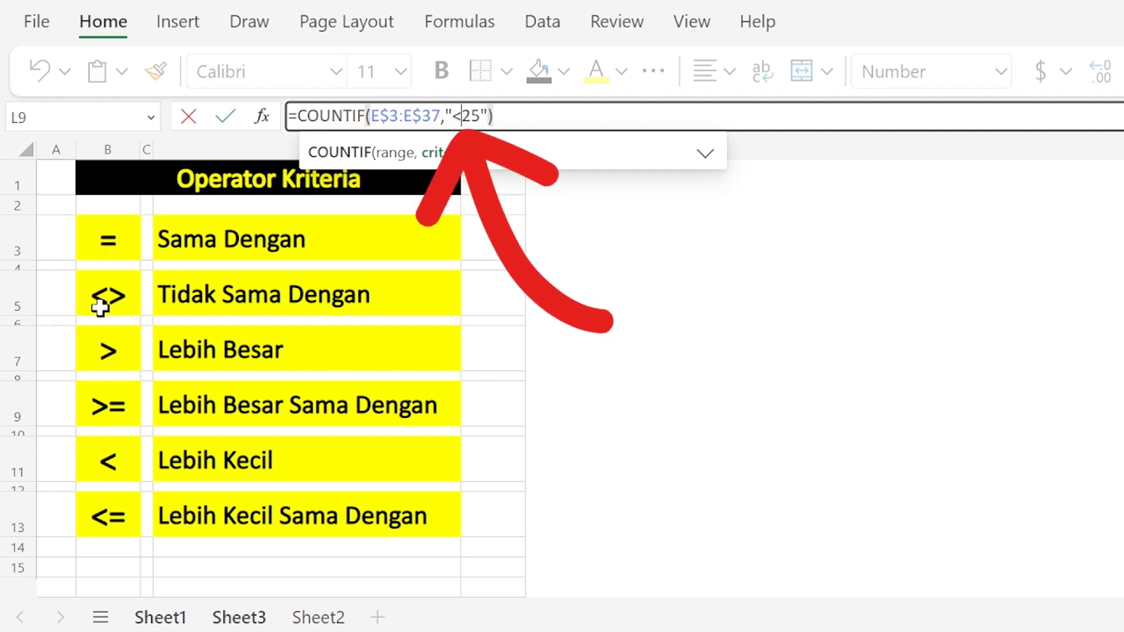
{"action": "key", "text": "Return"}
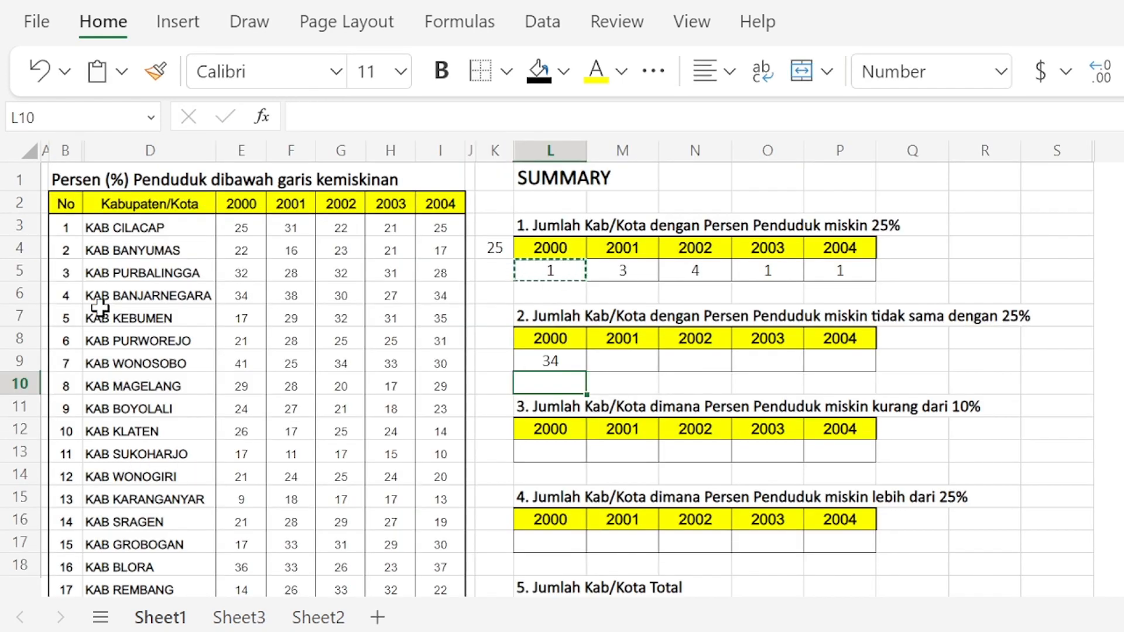
Copy the "<>25" COUNTIF formula from L9 across to M9:P9
{"action": "key", "text": "Up"}
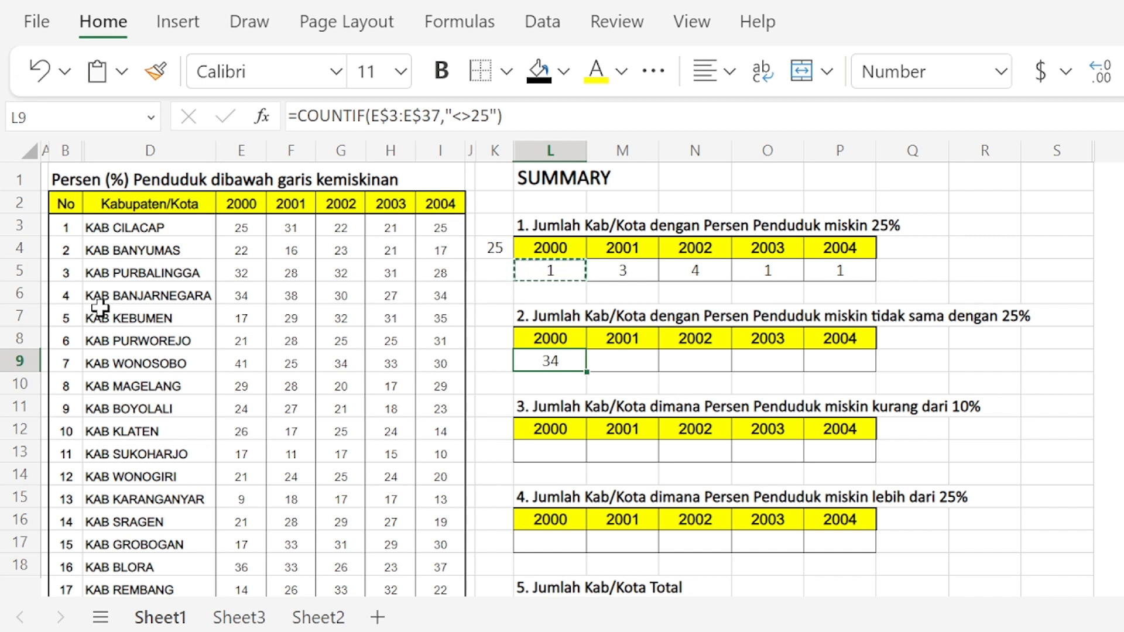
{"action": "key", "text": "ctrl+c"}
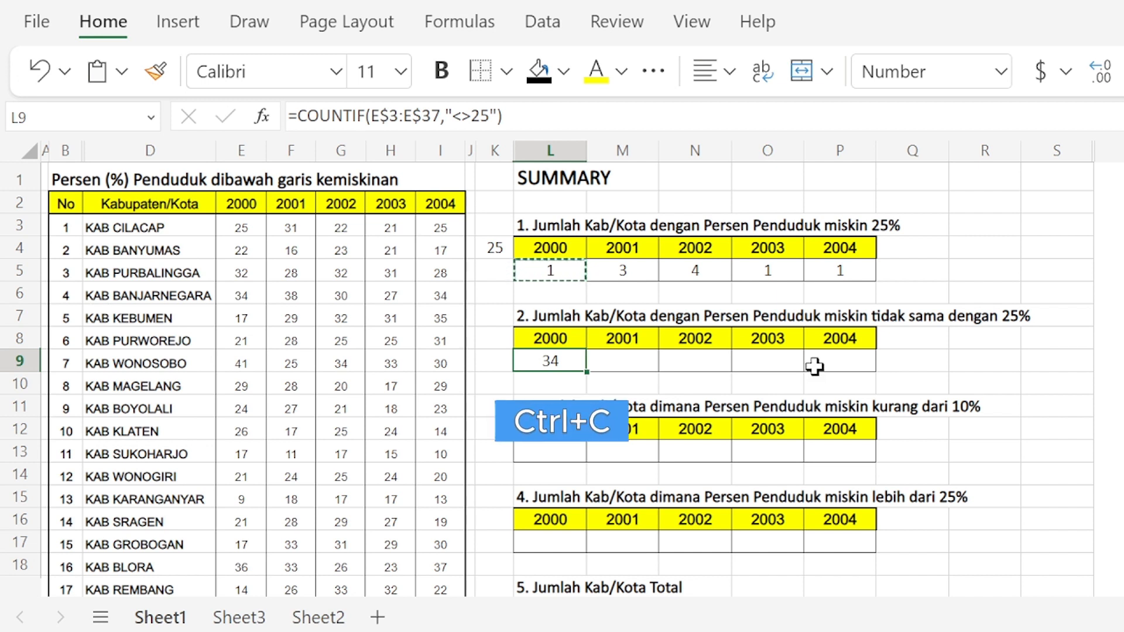
{"action": "key", "text": "Right"}
{"action": "key", "text": "shift+Right"}
{"action": "key", "text": "shift+Right"}
{"action": "key", "text": "shift+Right"}
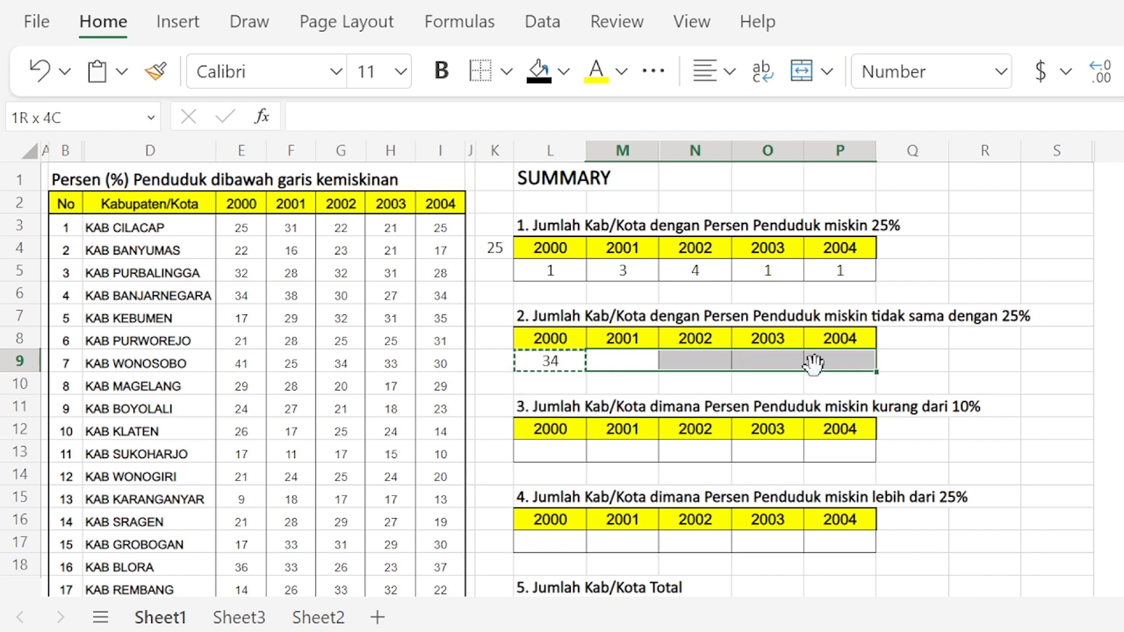
{"action": "key", "text": "ctrl+v"}
Compare the second table's COUNTIF formulas in row 9 with those of the first table in row 5
{"action": "key", "text": "Right"}
{"action": "key", "text": "Left"}
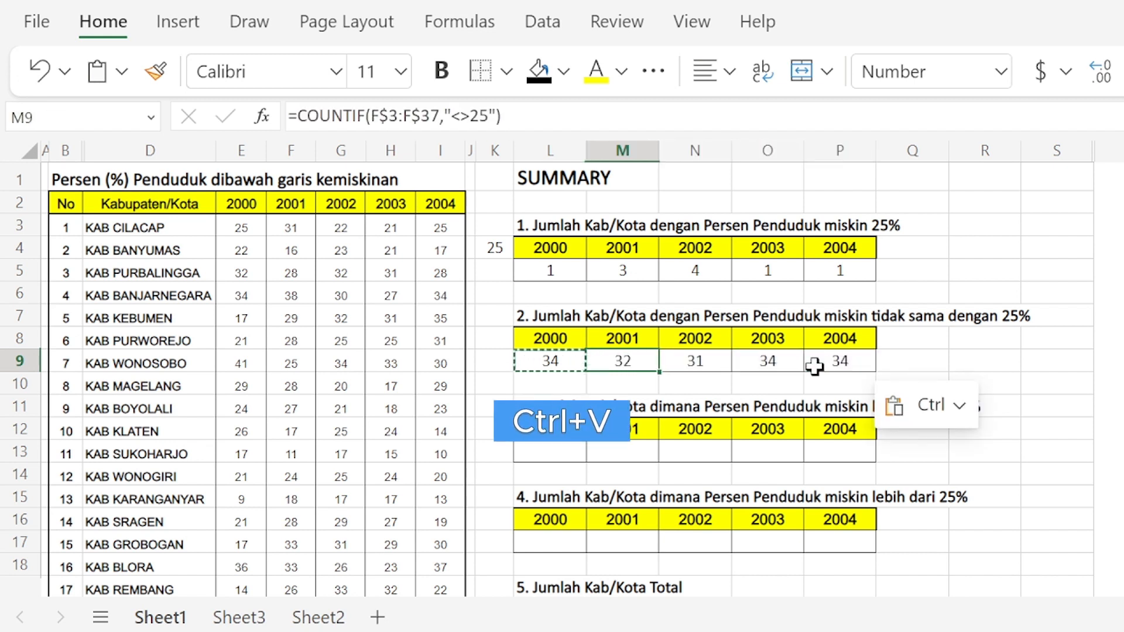
{"action": "key", "text": "Left"}
{"action": "key", "text": "Right"}
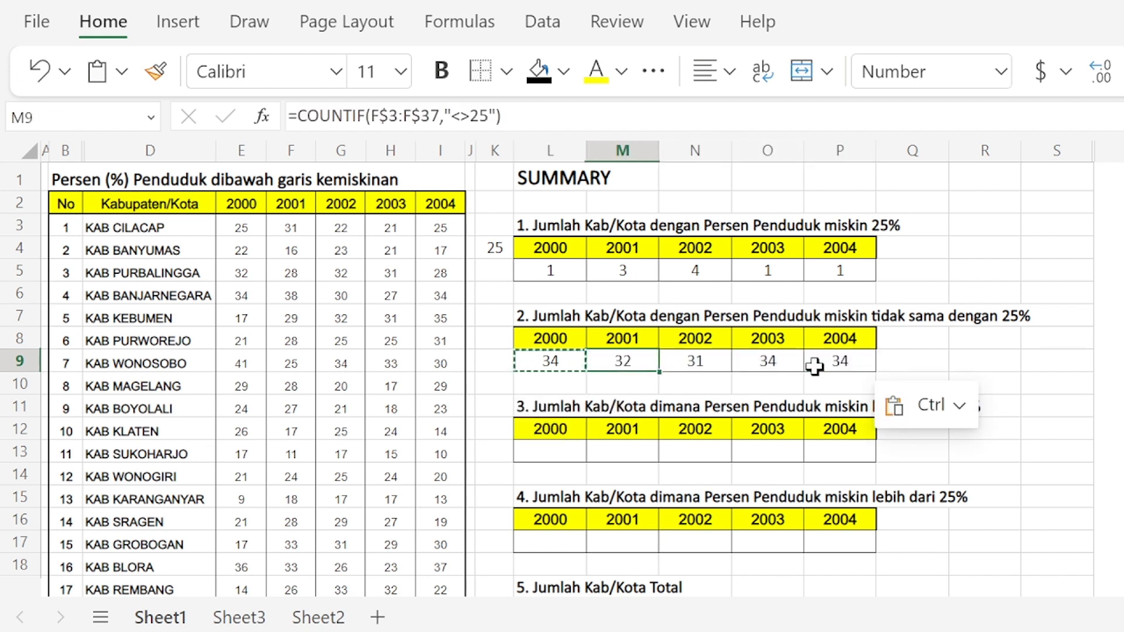
{"action": "left_click", "coordinate": [622, 273]}
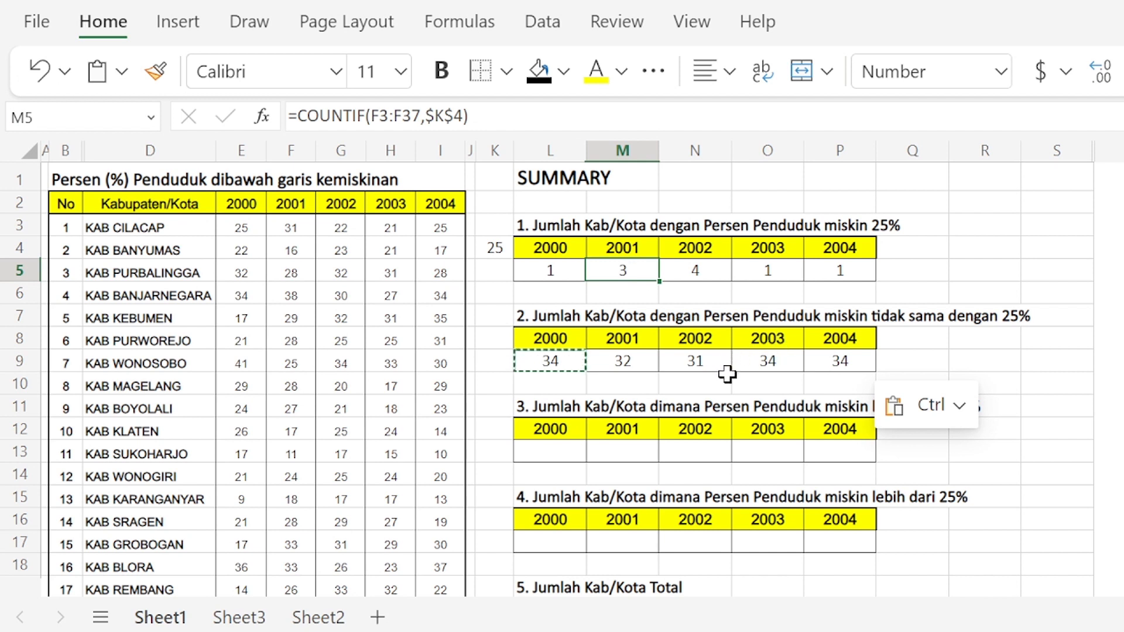
{"action": "left_click", "coordinate": [707, 360]}
{"action": "left_click", "coordinate": [702, 269]}
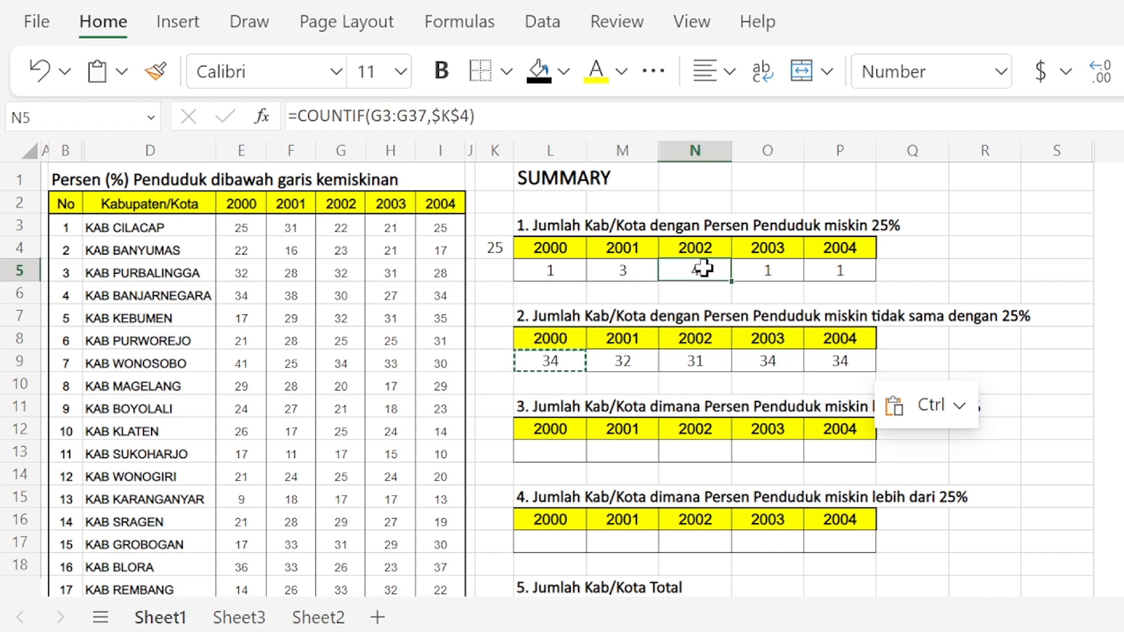
{"action": "left_click", "coordinate": [550, 367]}
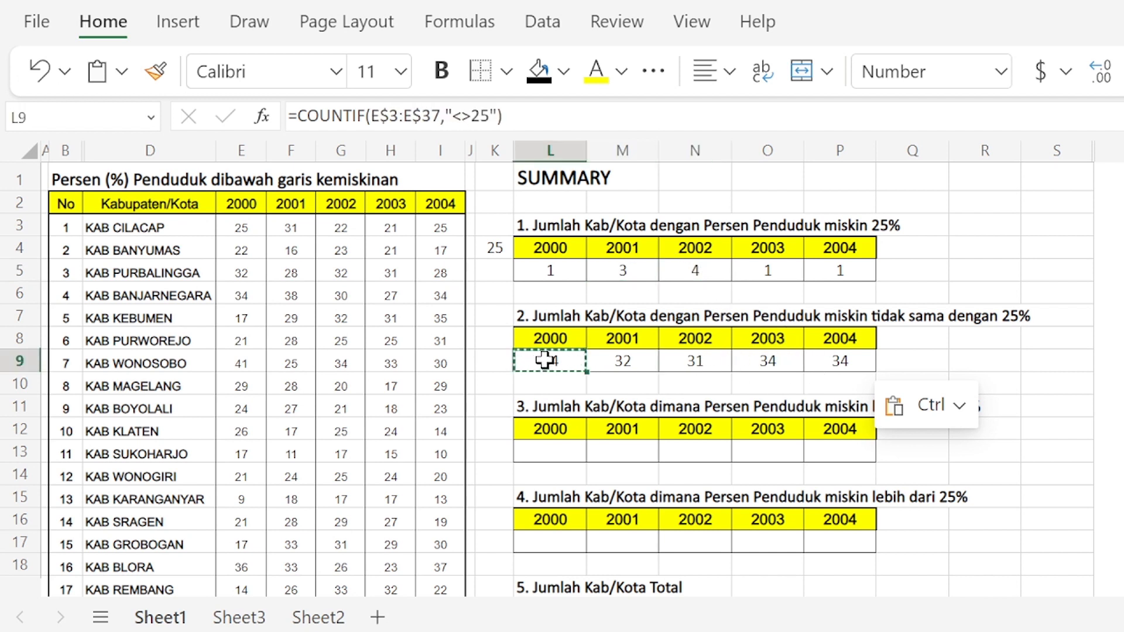
{"action": "key", "text": "Escape"}
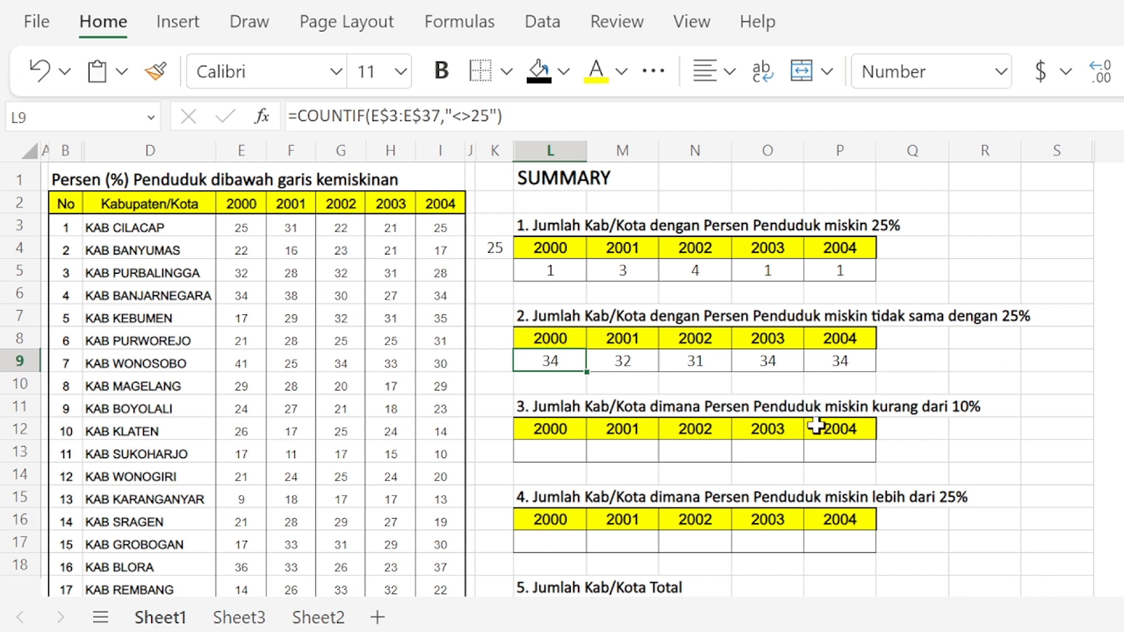
Read the third table's heading in L11 and look up the matching less-than operator on Sheet3
{"action": "left_click", "coordinate": [579, 450]}
{"action": "key", "text": "Up"}
{"action": "key", "text": "Up"}
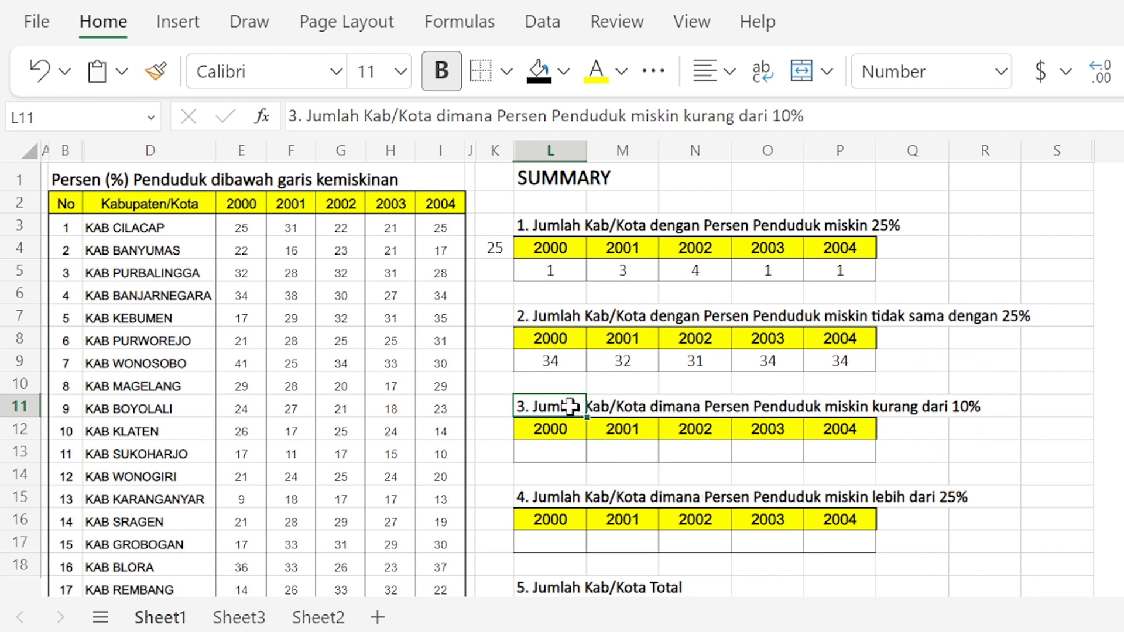
{"action": "left_click", "coordinate": [238, 617]}
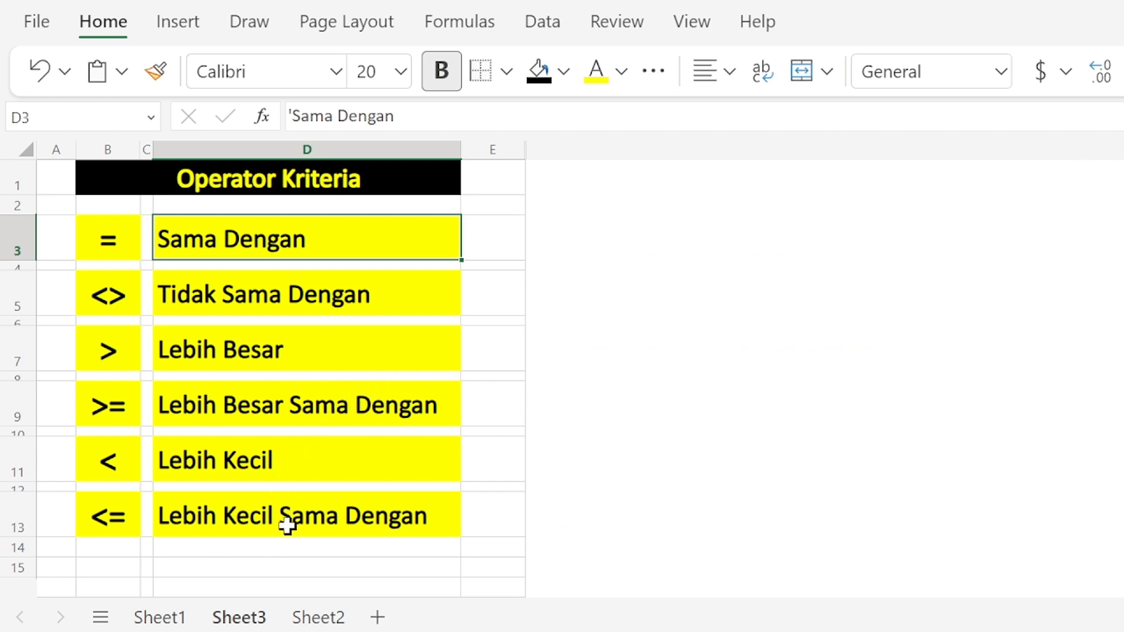
{"action": "left_click", "coordinate": [159, 617]}
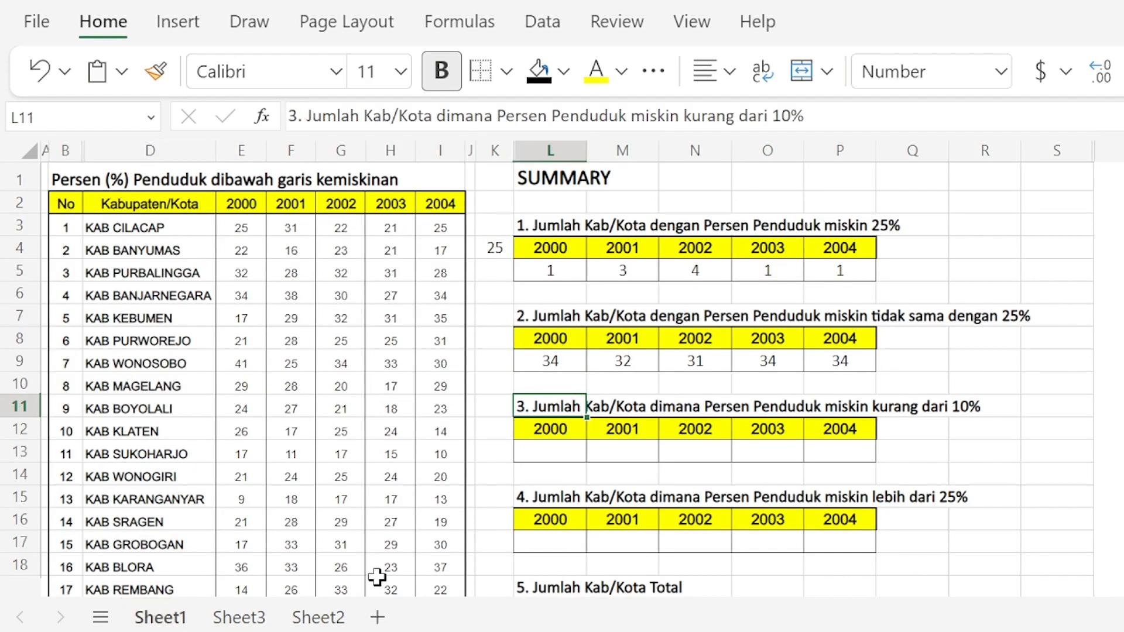
Copy the COUNTIF formula from L9 into L13, the third table's 2000 count, and review the criteria operators on Sheet3
{"action": "left_click", "coordinate": [560, 448]}
{"action": "key", "text": "Up"}
{"action": "key", "text": "Down"}
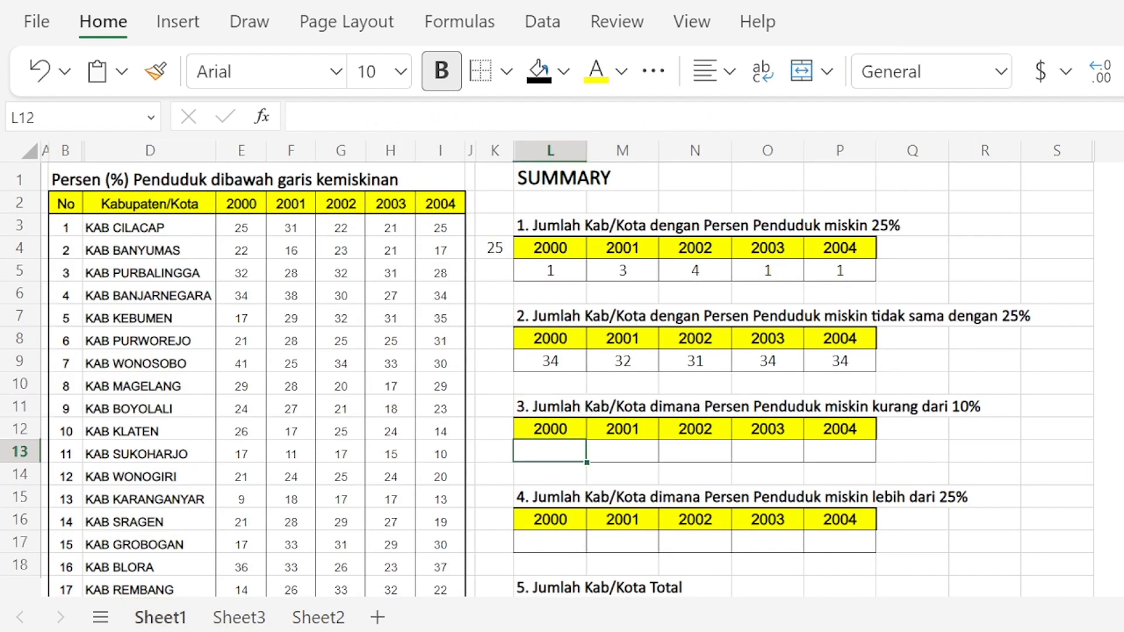
{"action": "key", "text": "Up"}
{"action": "key", "text": "Up"}
{"action": "key", "text": "Up"}
{"action": "key", "text": "Up"}
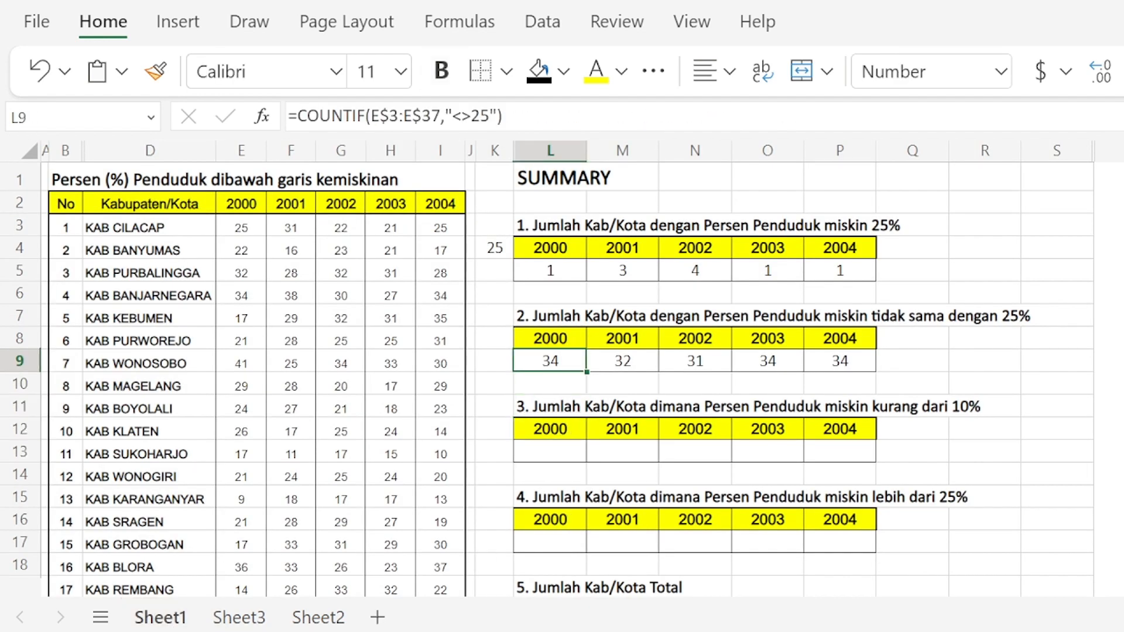
{"action": "key", "text": "ctrl+c"}
{"action": "key", "text": "Down"}
{"action": "key", "text": "Down"}
{"action": "key", "text": "Down"}
{"action": "key", "text": "Down"}
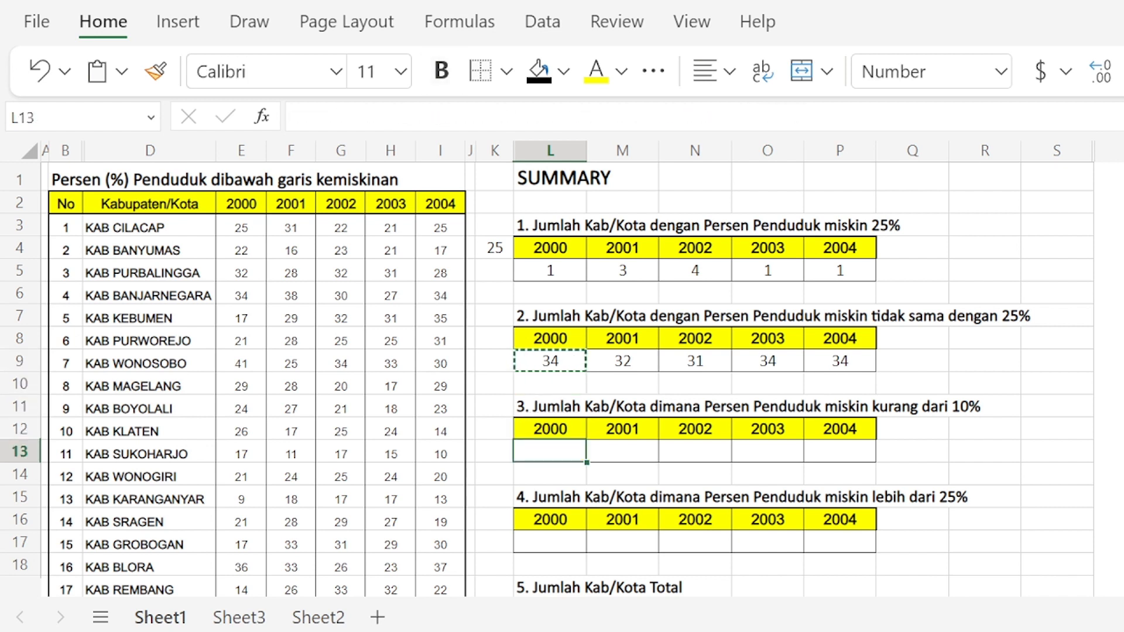
{"action": "key", "text": "ctrl+v"}
{"action": "key", "text": "F2"}
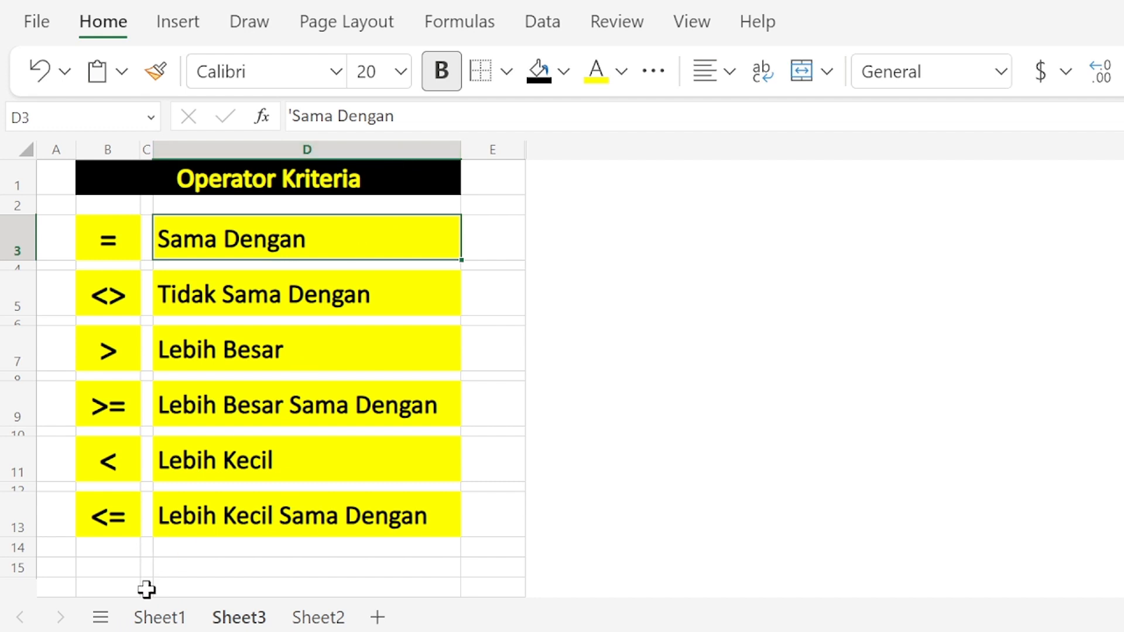
{"action": "left_click", "coordinate": [160, 620]}
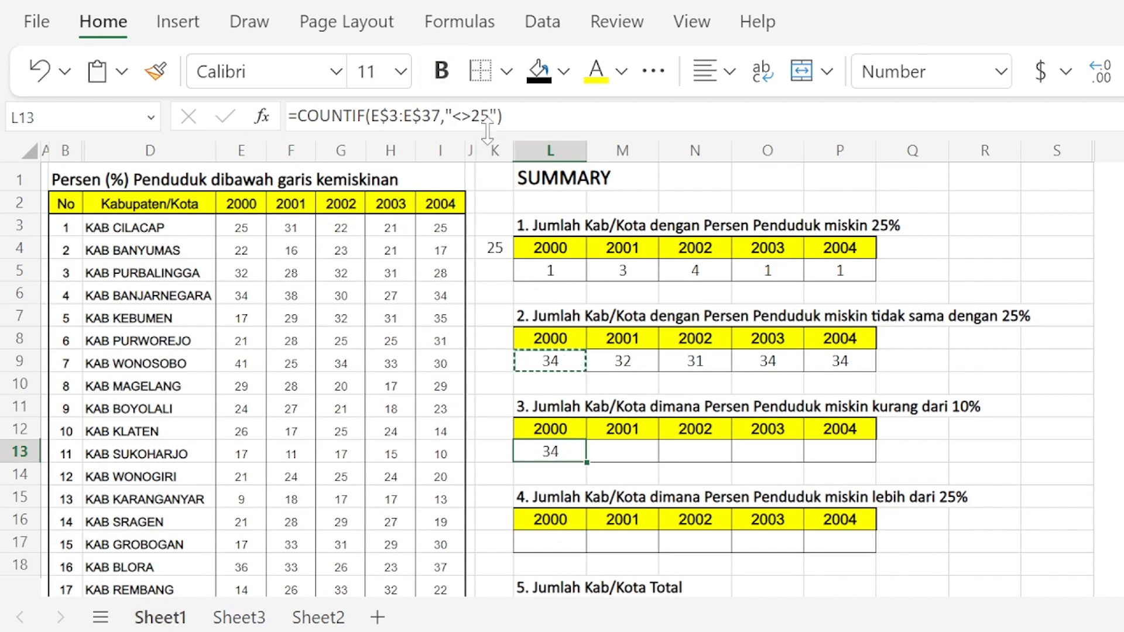
Change the criterion of the COUNTIF formula in L13 to "<10"
{"action": "double_click", "coordinate": [554, 451]}
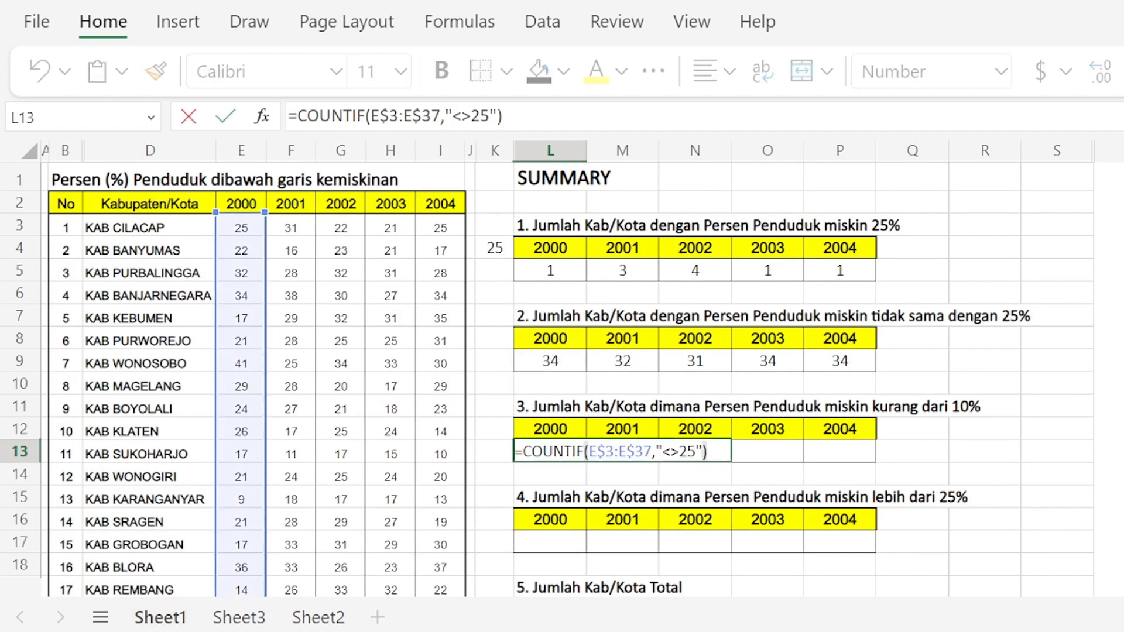
{"action": "key", "text": "Left"}
{"action": "key", "text": "Left"}
{"action": "key", "text": "Left"}
{"action": "key", "text": "Left"}
{"action": "key", "text": "Left"}
{"action": "key", "text": "Left"}
{"action": "key", "text": "Left"}
{"action": "key", "text": "shift+Right"}
{"action": "key", "text": "shift+Right"}
{"action": "key", "text": "shift+Right"}
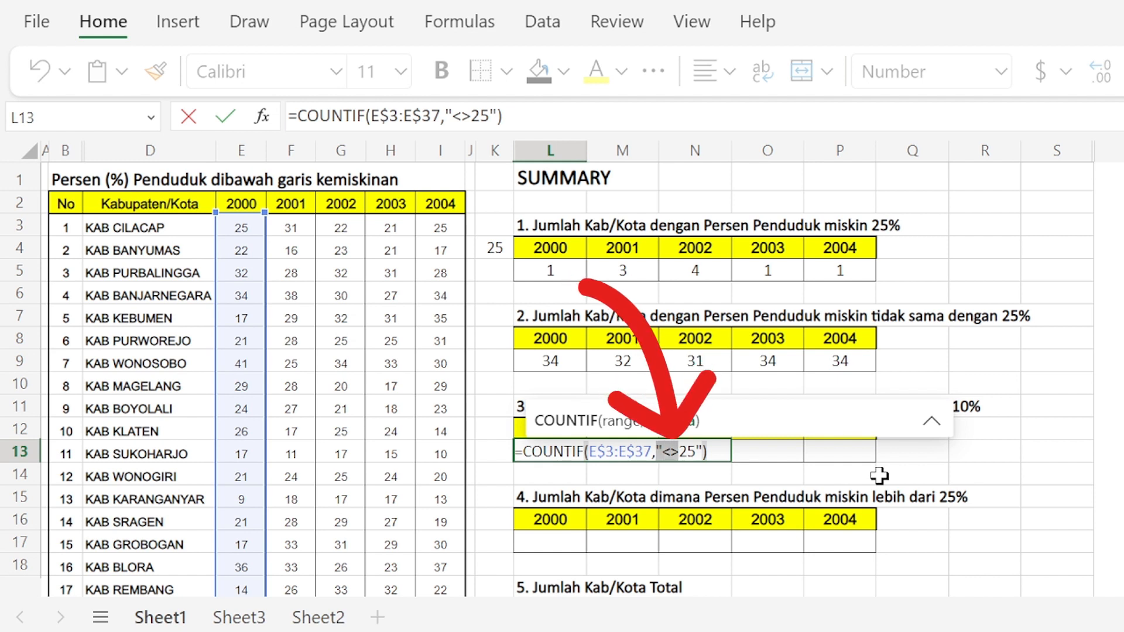
{"action": "key", "text": "shift+Right"}
{"action": "key", "text": "shift+Right"}
{"action": "key", "text": "shift+Right"}
{"action": "key", "text": "BackSpace"}
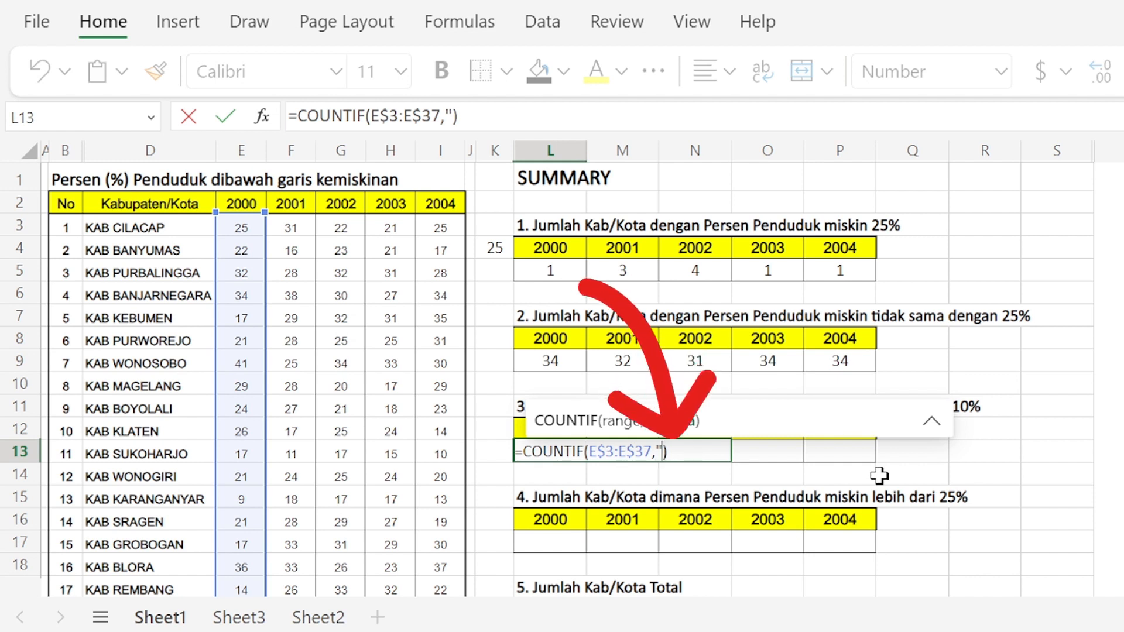
{"action": "type", "text": "<1"}
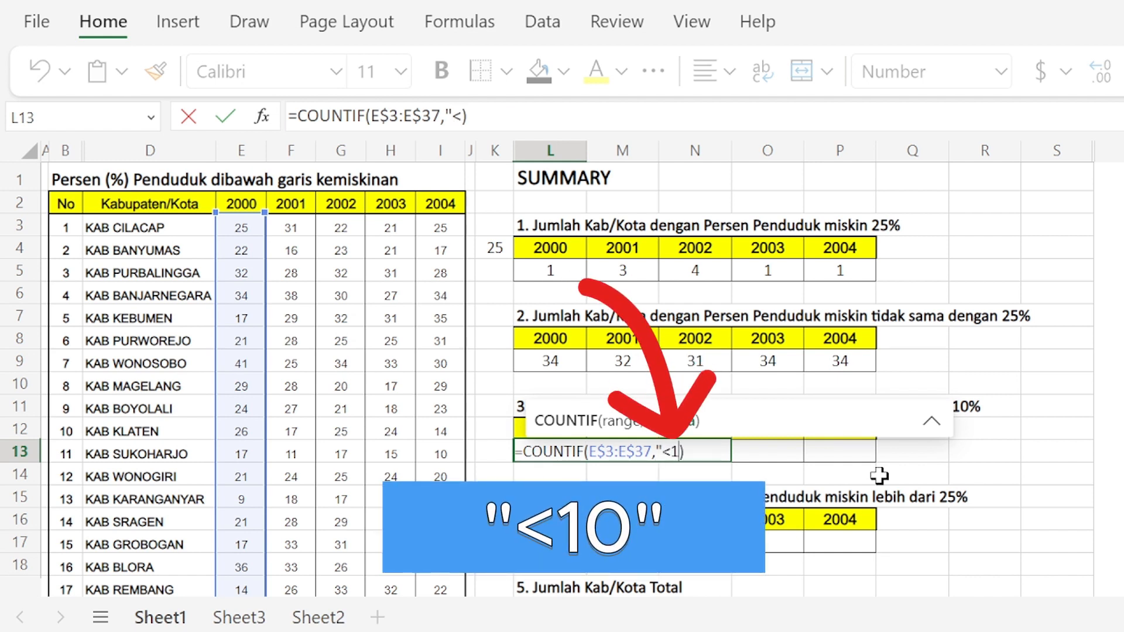
{"action": "type", "text": "0\""}
{"action": "key", "text": "Return"}
{"action": "key", "text": "Up"}
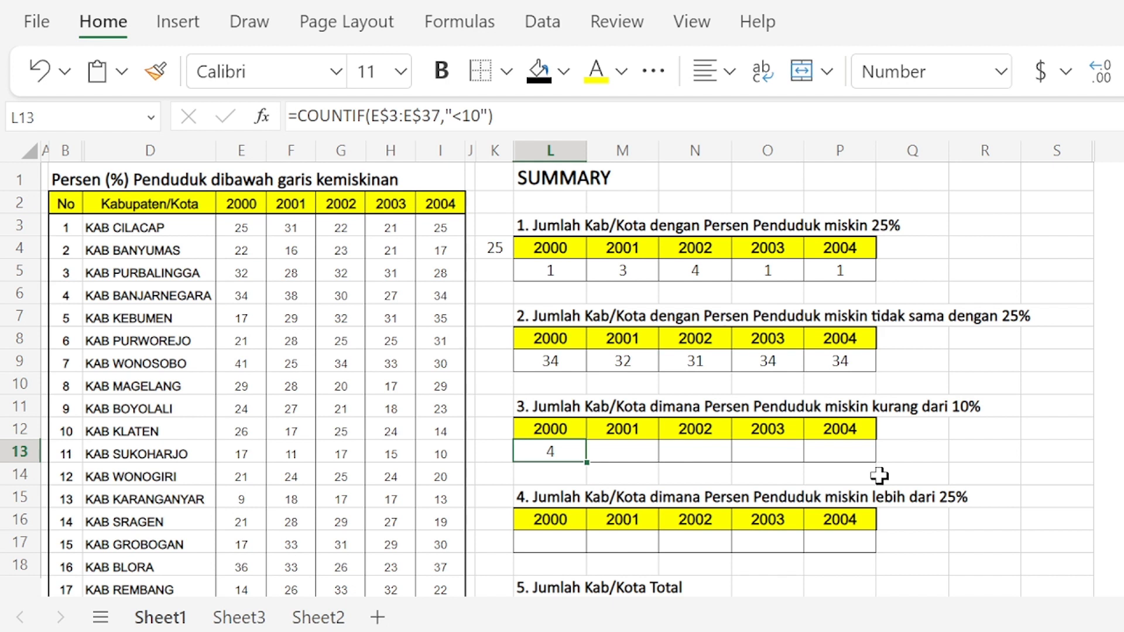
Copy the "<10" COUNTIF formula from L13 across to M13:P13
{"action": "key", "text": "ctrl+c"}
{"action": "key", "text": "Right"}
{"action": "key", "text": "shift+Right"}
{"action": "key", "text": "shift+Right"}
{"action": "key", "text": "shift+Right"}
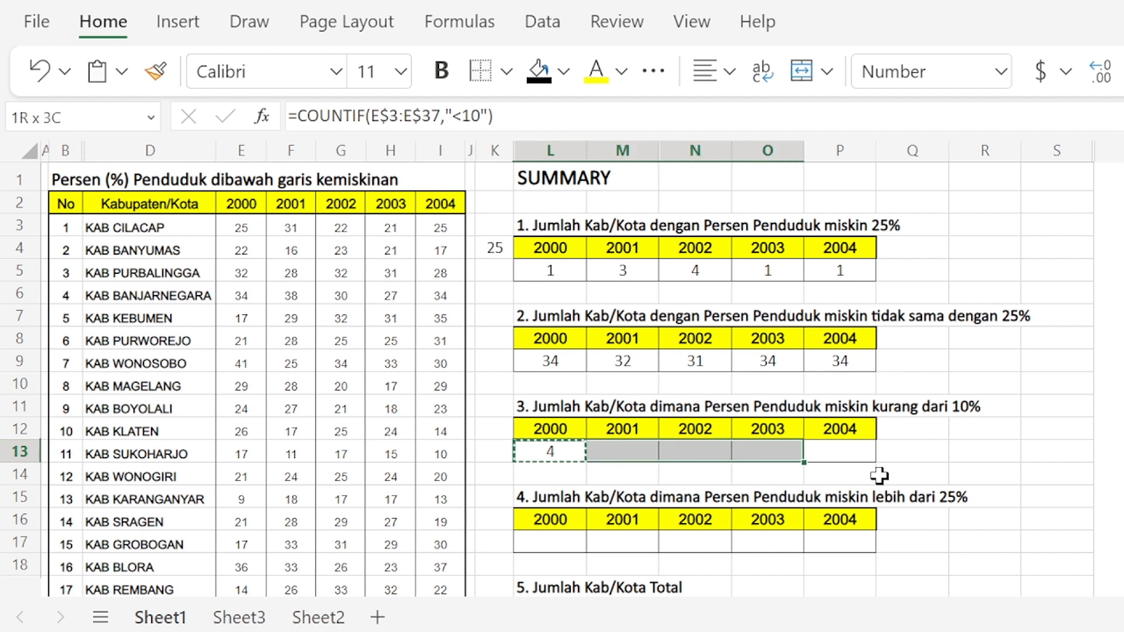
{"action": "key", "text": "ctrl+v"}
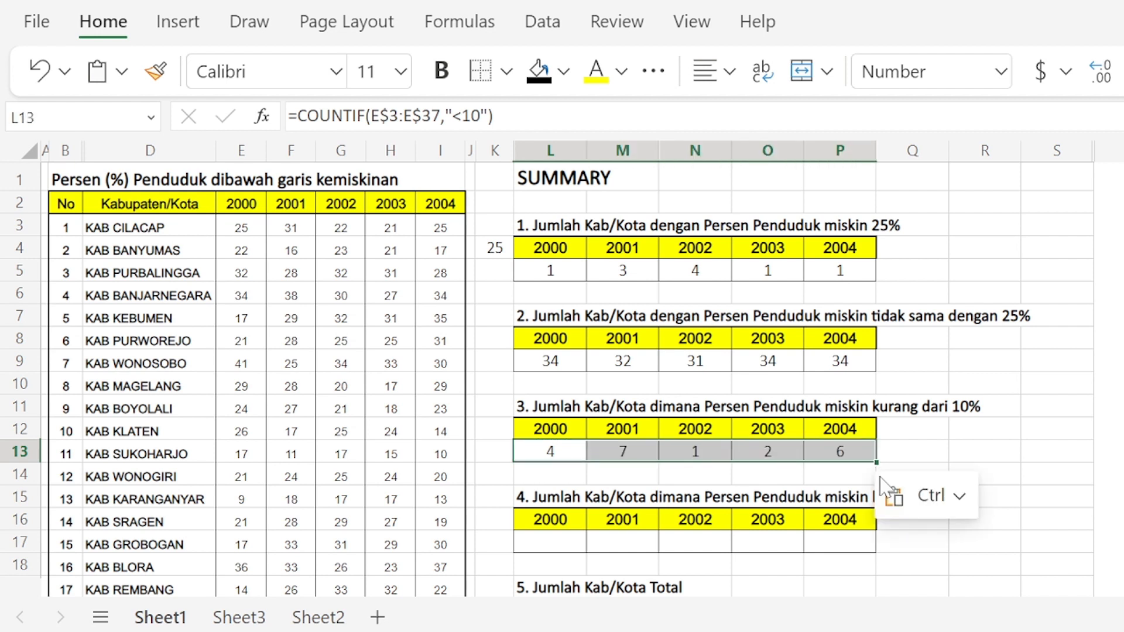
Read the fourth table's heading in row 15 and locate its 2000 count cell, L17
{"action": "key", "text": "Down"}
{"action": "key", "text": "Down"}
{"action": "key", "text": "Down"}
{"action": "key", "text": "Down"}
{"action": "key", "text": "Up"}
{"action": "key", "text": "Up"}
{"action": "key", "text": "Up"}
{"action": "key", "text": "Down"}
{"action": "key", "text": "Down"}
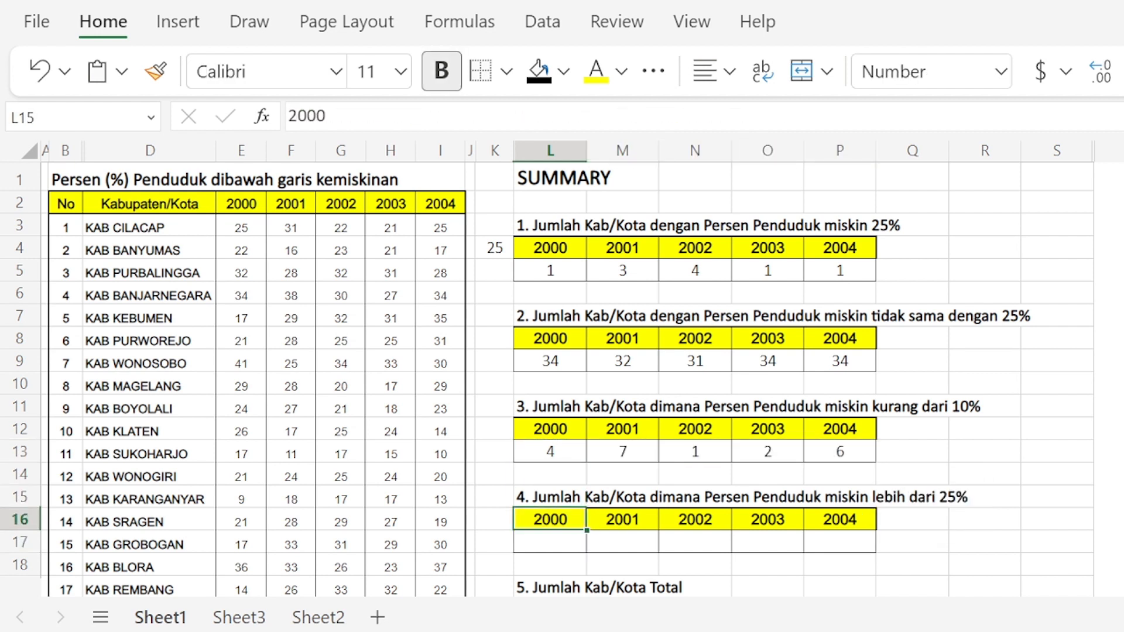
{"action": "key", "text": "Down"}
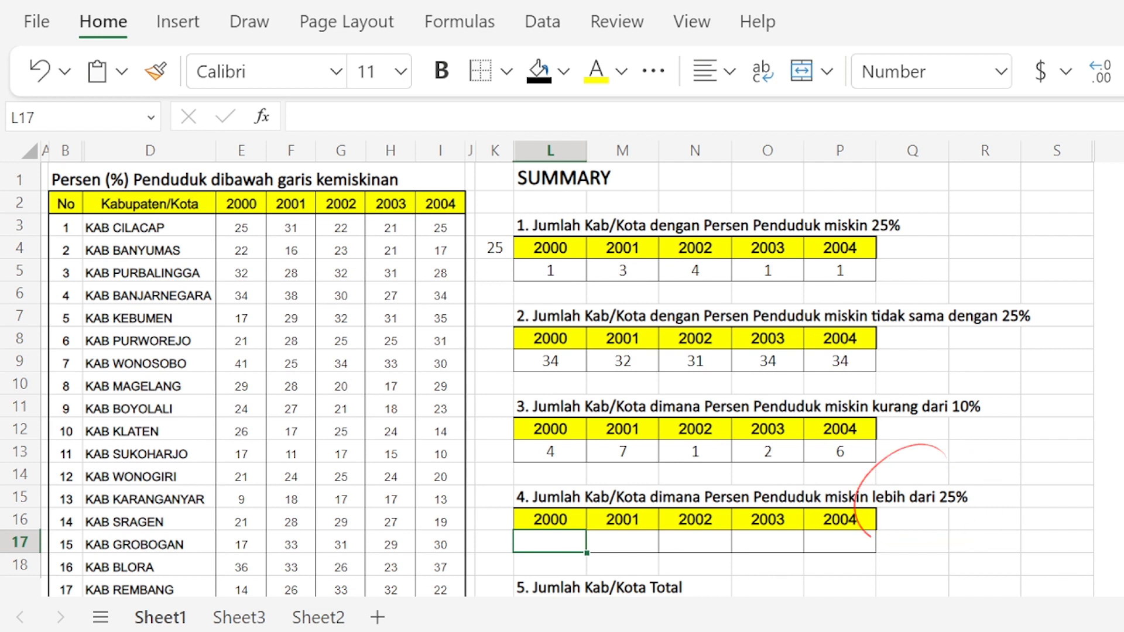
Copy the COUNTIF formula from L13 into L17, the fourth table's 2000 count
{"action": "key", "text": "Up"}
{"action": "key", "text": "Up"}
{"action": "key", "text": "Up"}
{"action": "key", "text": "Up"}
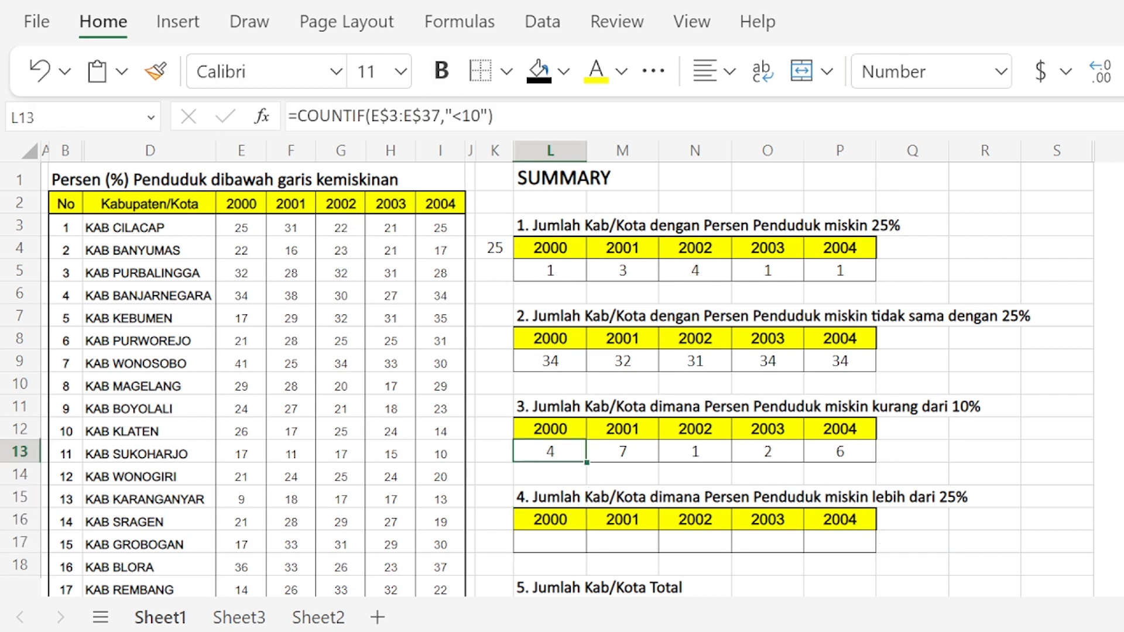
{"action": "key", "text": "ctrl+c"}
{"action": "key", "text": "Down"}
{"action": "key", "text": "Down"}
{"action": "key", "text": "Down"}
{"action": "key", "text": "Down"}
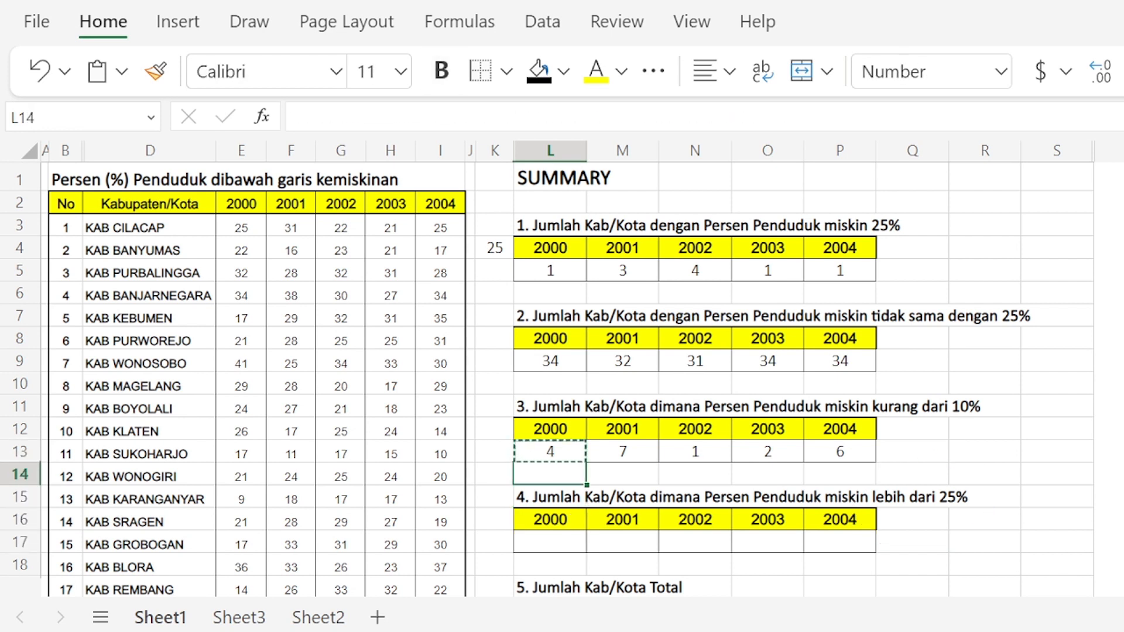
{"action": "key", "text": "ctrl+v"}
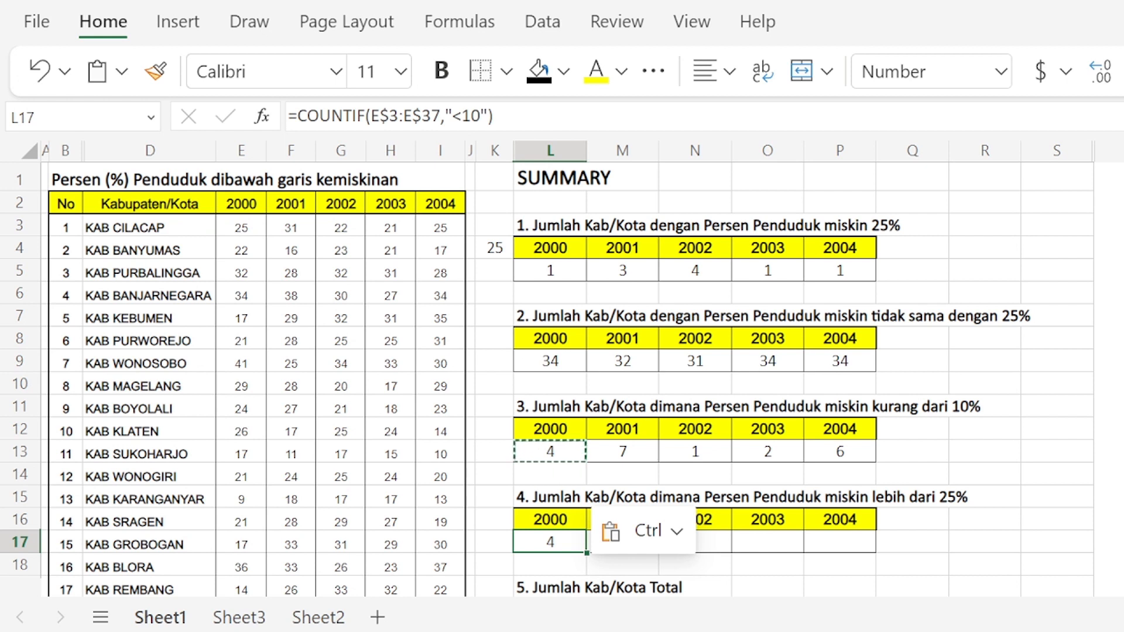
Change the criterion of the COUNTIF formula in L17 to ">25"
{"action": "key", "text": "F2"}
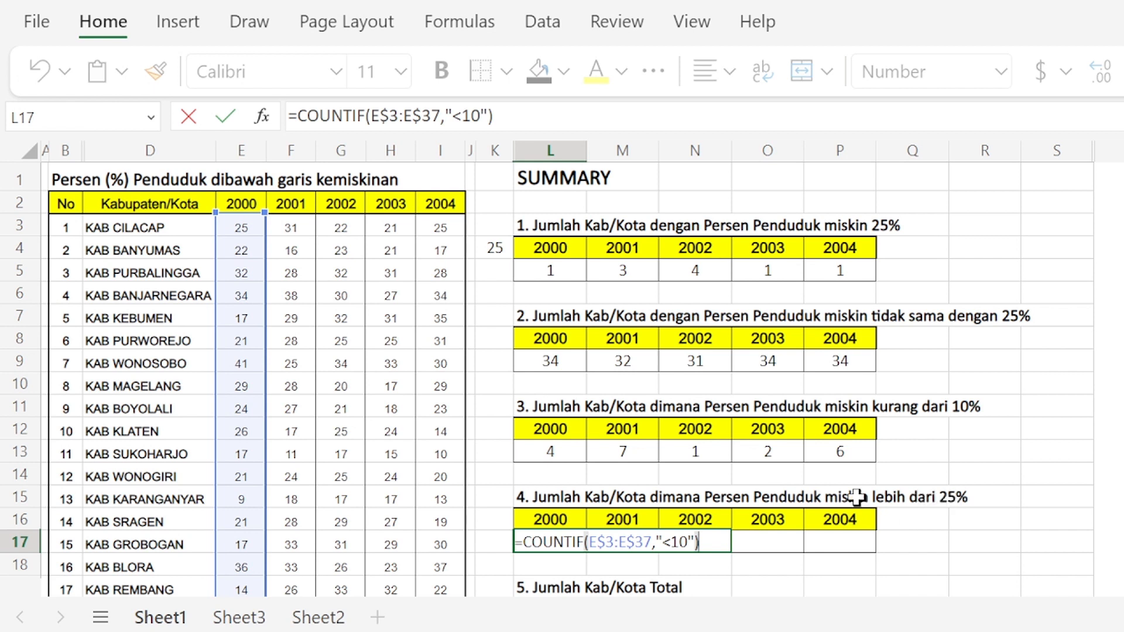
{"action": "key", "text": "Left"}
{"action": "key", "text": "Left"}
{"action": "key", "text": "Left"}
{"action": "key", "text": "Left"}
{"action": "key", "text": "Left"}
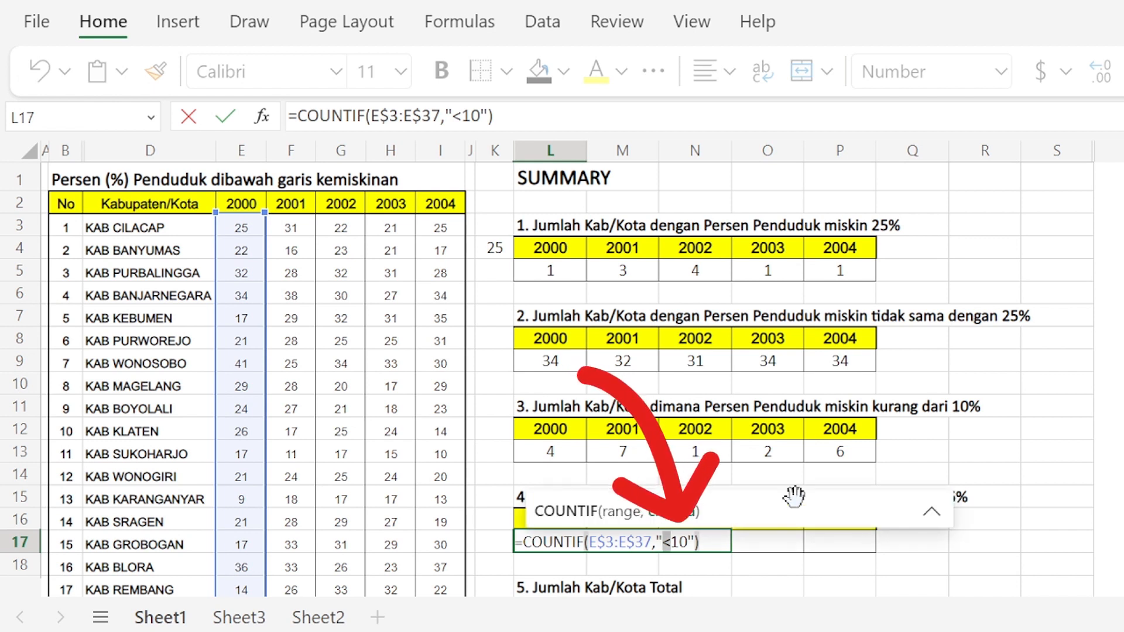
{"action": "key", "text": "Delete"}
{"action": "type", "text": ">"}
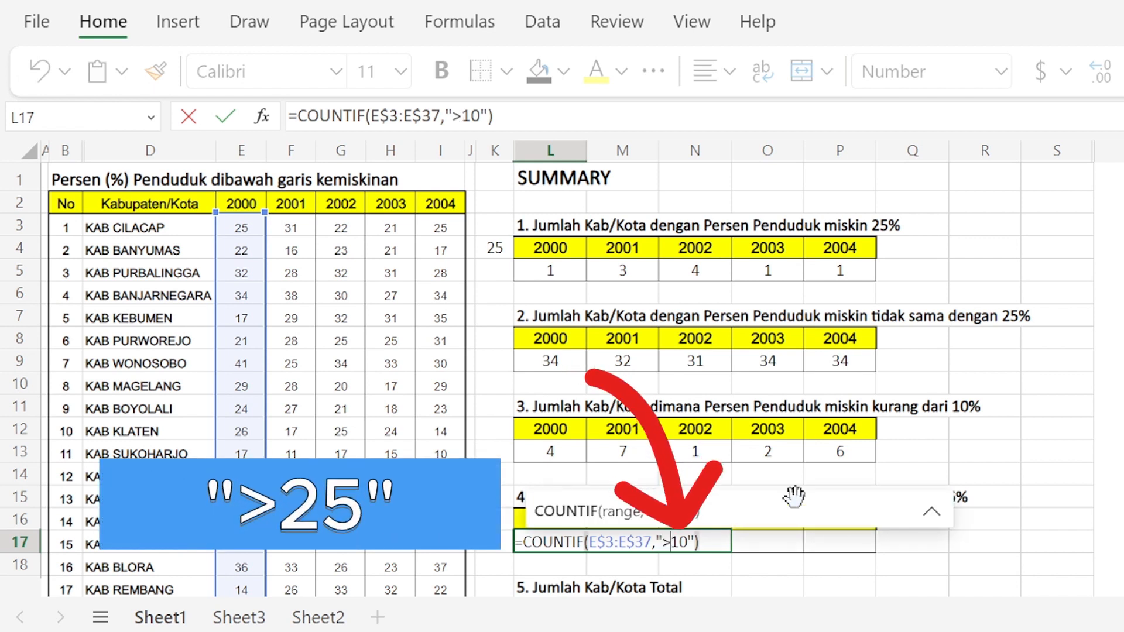
{"action": "type", "text": "25"}
{"action": "key", "text": "Delete"}
{"action": "key", "text": "Delete"}
{"action": "key", "text": "Delete"}
{"action": "type", "text": "\""}
{"action": "key", "text": "Return"}
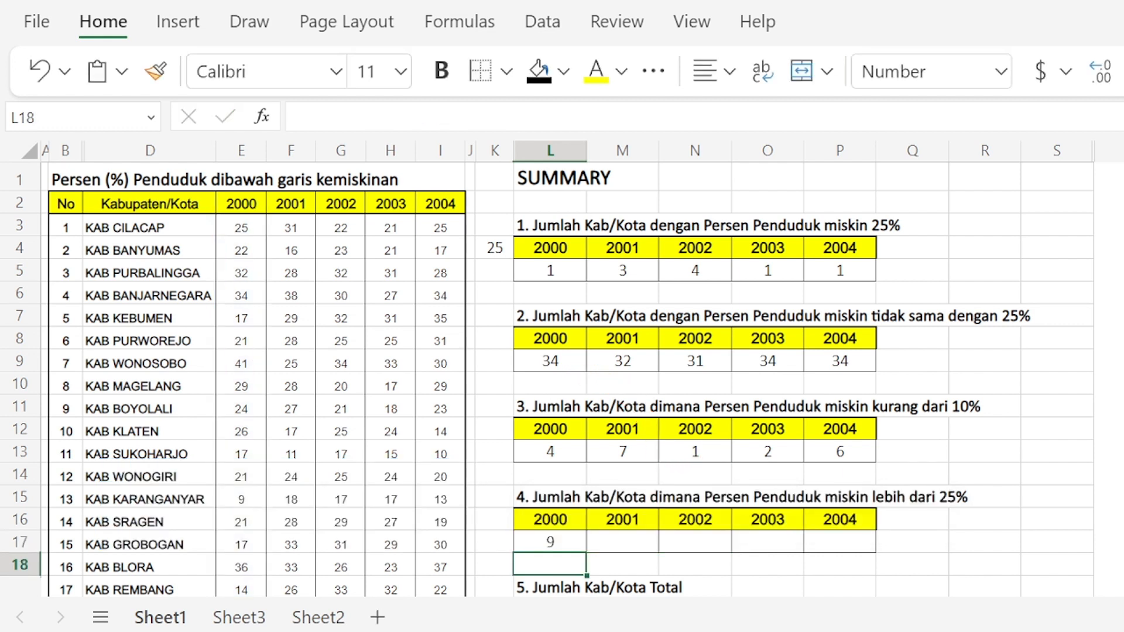
{"action": "key", "text": "Up"}
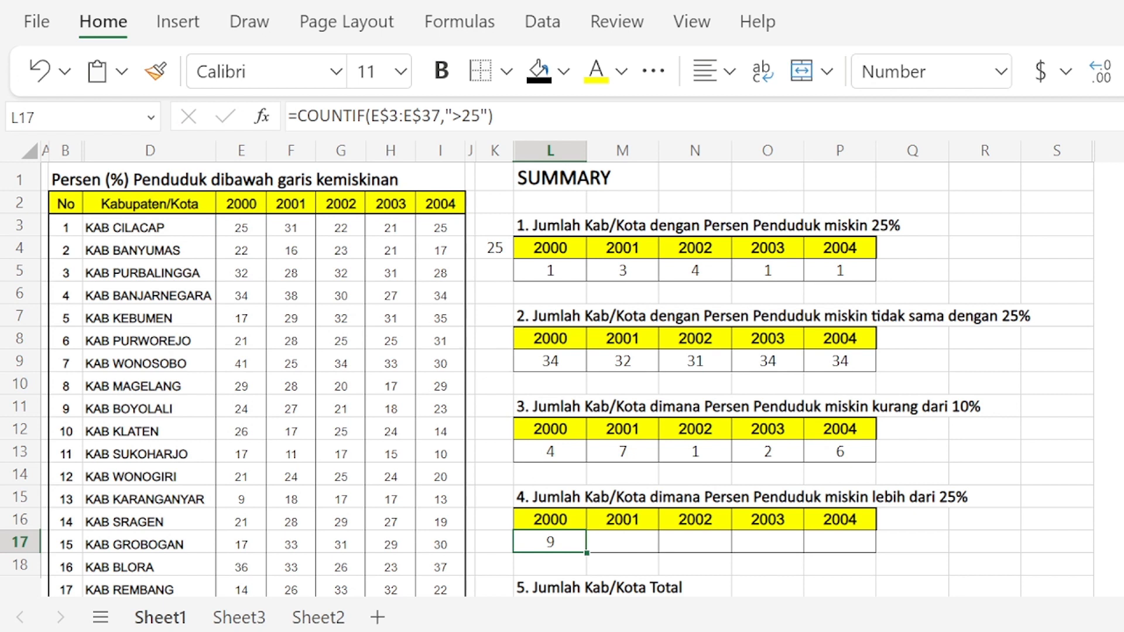
Copy the ">25" COUNTIF formula from L17 across to M17:P17
{"action": "key", "text": "ctrl+c"}
{"action": "key", "text": "shift+Right"}
{"action": "key", "text": "shift+Right"}
{"action": "key", "text": "shift+Right"}
{"action": "key", "text": "shift+Right"}
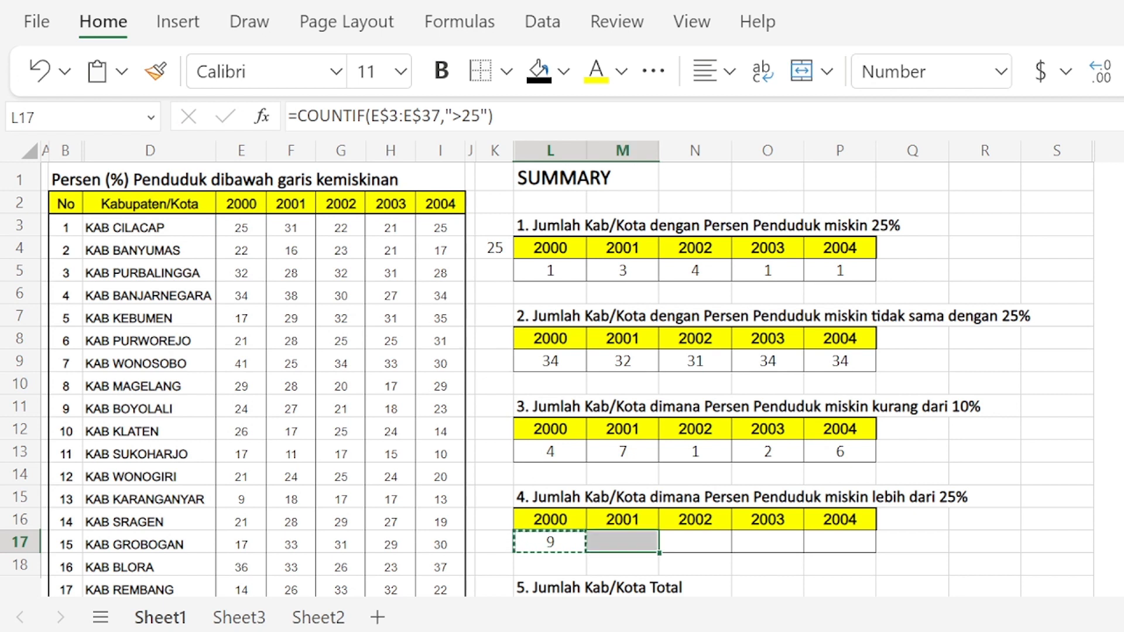
{"action": "key", "text": "ctrl+v"}
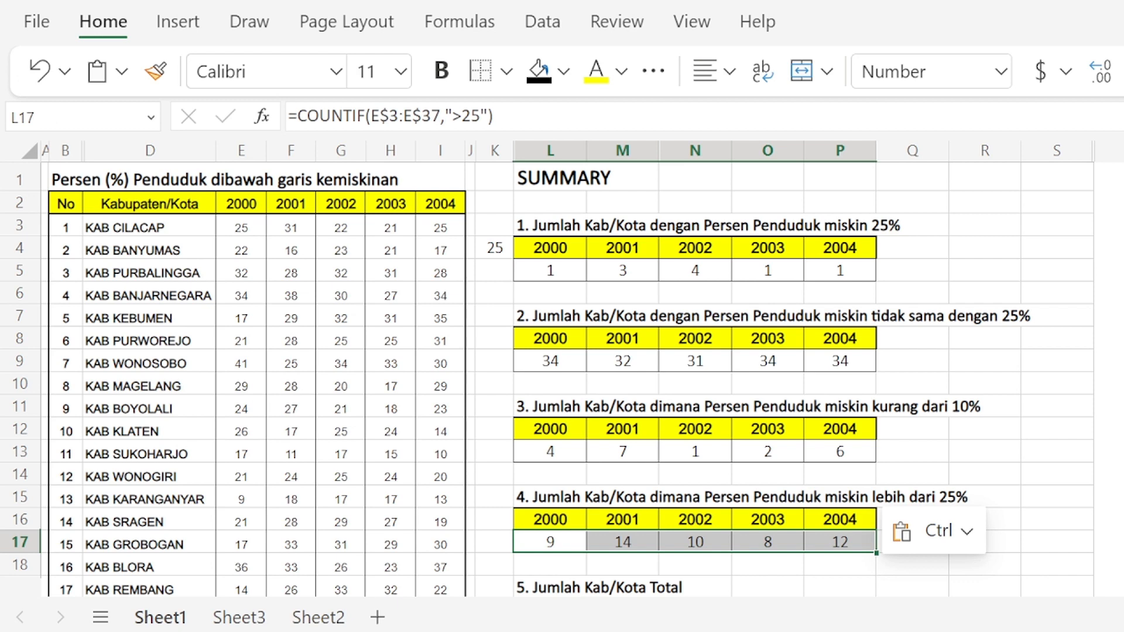
Examine the fifth table's total heading and review the 2000 data column from E37 up to E3
{"action": "scroll", "coordinate": [777, 447], "scroll_direction": "down", "scroll_amount": 4}
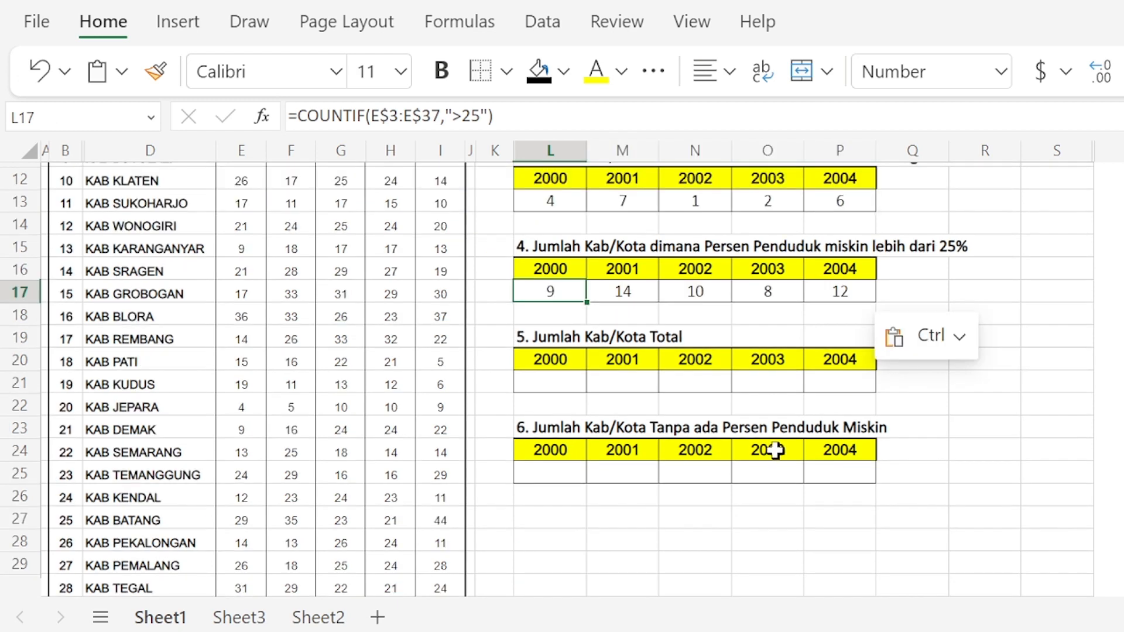
{"action": "left_click", "coordinate": [579, 383]}
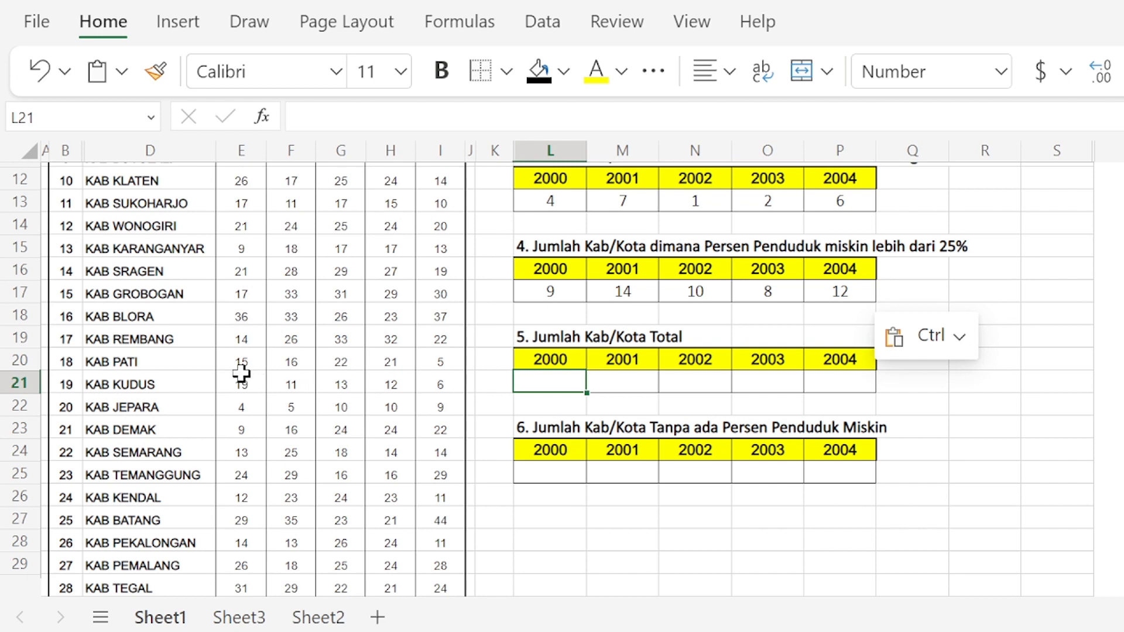
{"action": "scroll", "coordinate": [241, 373], "scroll_direction": "down", "scroll_amount": 4}
{"action": "left_click", "coordinate": [241, 484]}
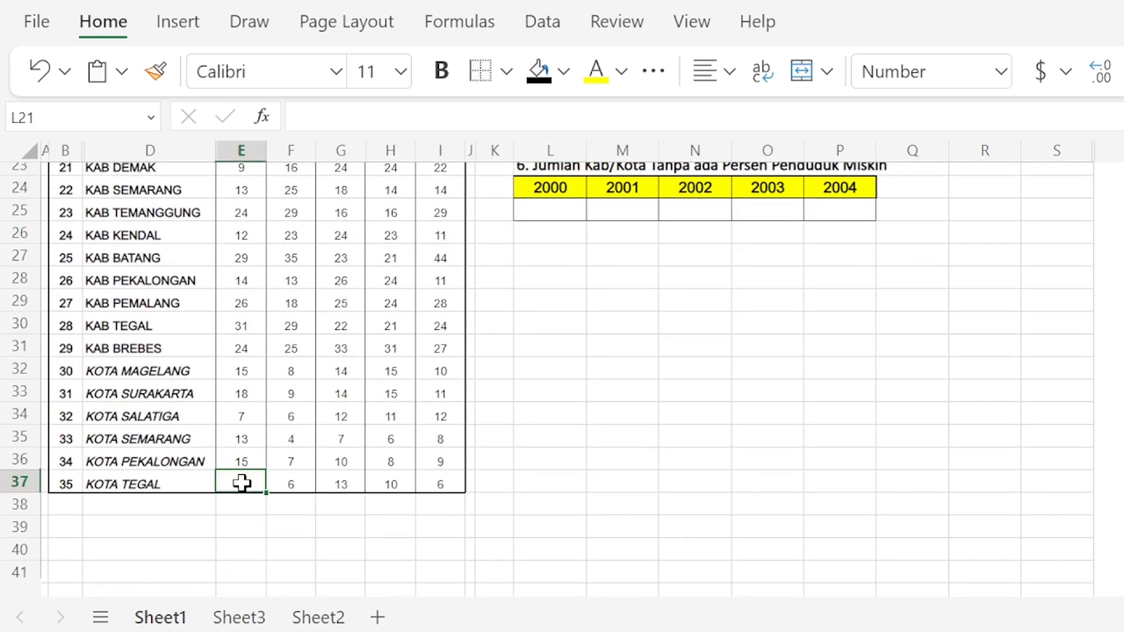
{"action": "key", "text": "Up"}
{"action": "key", "text": "Up"}
{"action": "key", "text": "Up"}
{"action": "key", "text": "Up"}
{"action": "key", "text": "Up"}
{"action": "key", "text": "Up"}
{"action": "key", "text": "Up"}
{"action": "key", "text": "Up"}
{"action": "key", "text": "Up"}
{"action": "key", "text": "Up"}
{"action": "key", "text": "Up"}
{"action": "key", "text": "Up"}
{"action": "key", "text": "Up"}
{"action": "key", "text": "Up"}
{"action": "key", "text": "Up"}
{"action": "key", "text": "Up"}
{"action": "key", "text": "Up"}
{"action": "key", "text": "Up"}
{"action": "key", "text": "Up"}
{"action": "key", "text": "Up"}
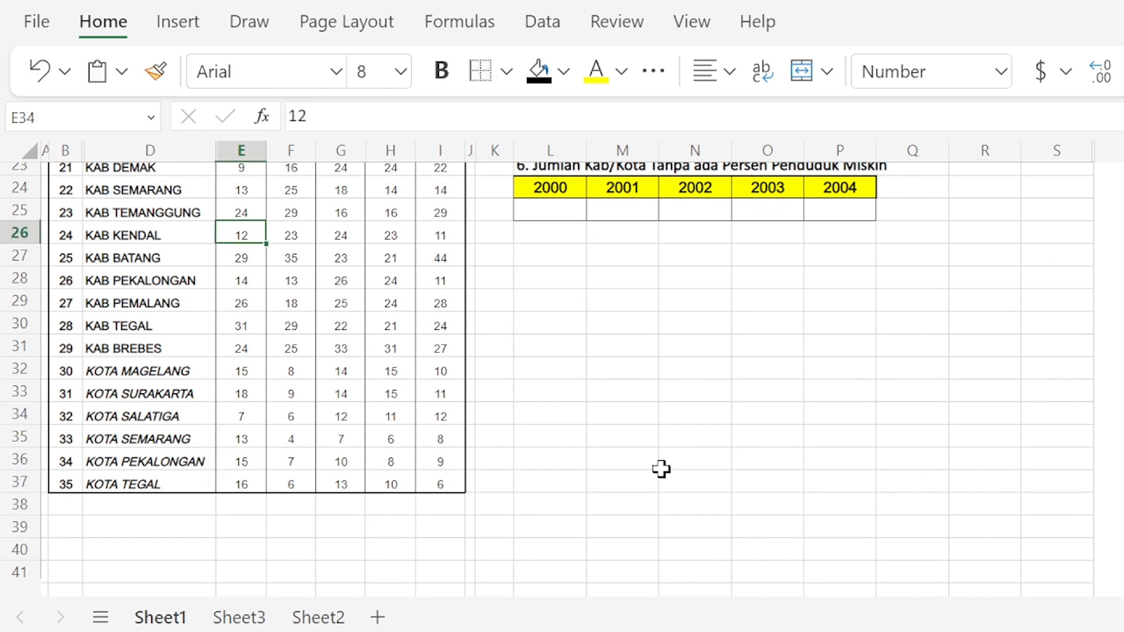
{"action": "key", "text": "Down"}
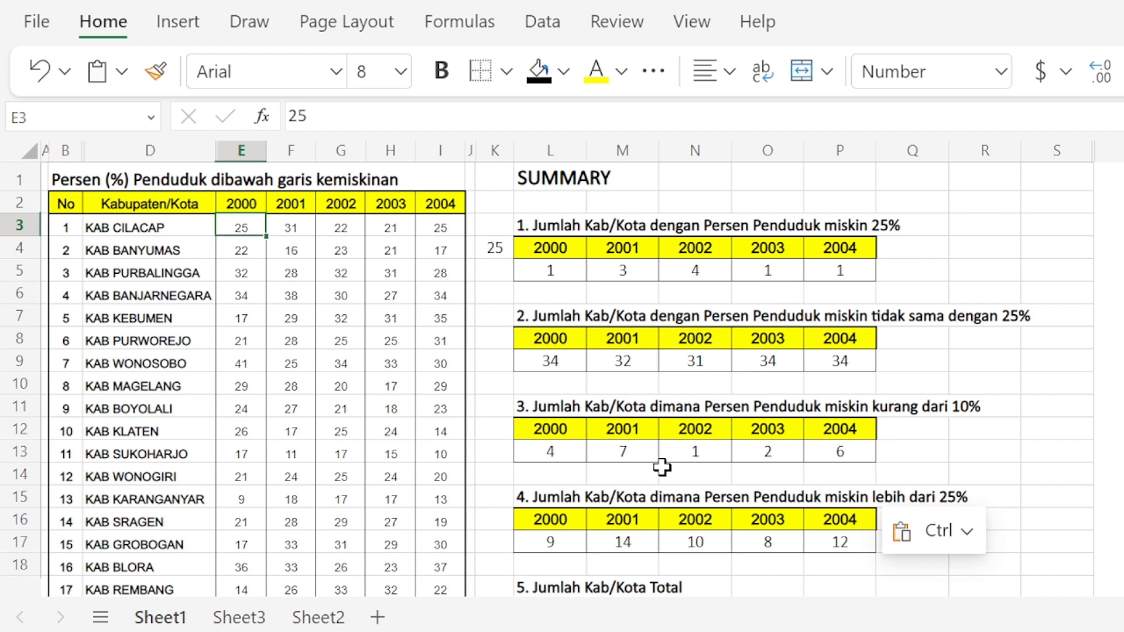
{"action": "scroll", "coordinate": [294, 405], "scroll_direction": "down", "scroll_amount": 6}
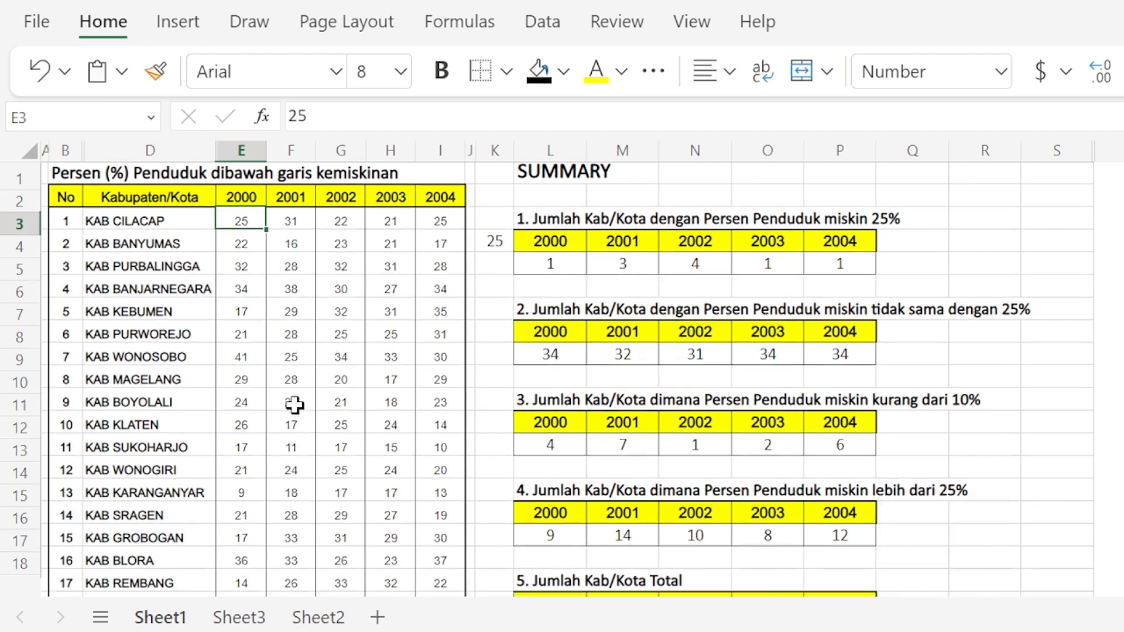
{"action": "scroll", "coordinate": [295, 404], "scroll_direction": "down", "scroll_amount": 2}
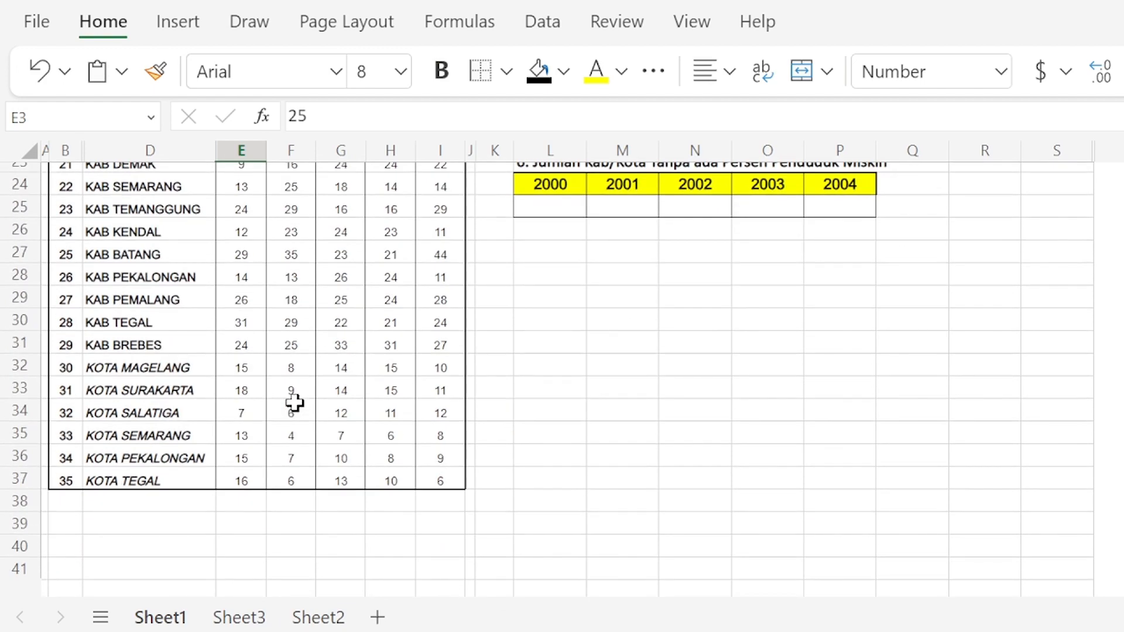
{"action": "scroll", "coordinate": [295, 402], "scroll_direction": "up", "scroll_amount": 8}
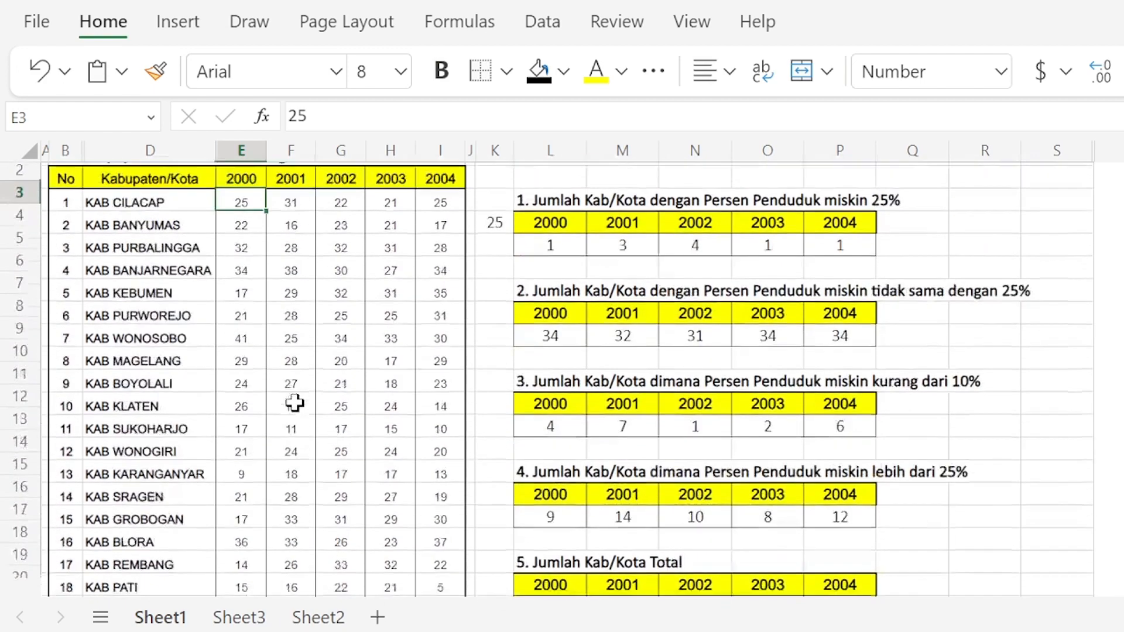
Copy the COUNTIF formula from L17 into L21, the fifth table's 2000 total
{"action": "key", "text": "Up"}
{"action": "key", "text": "Up"}
{"action": "key", "text": "Up"}
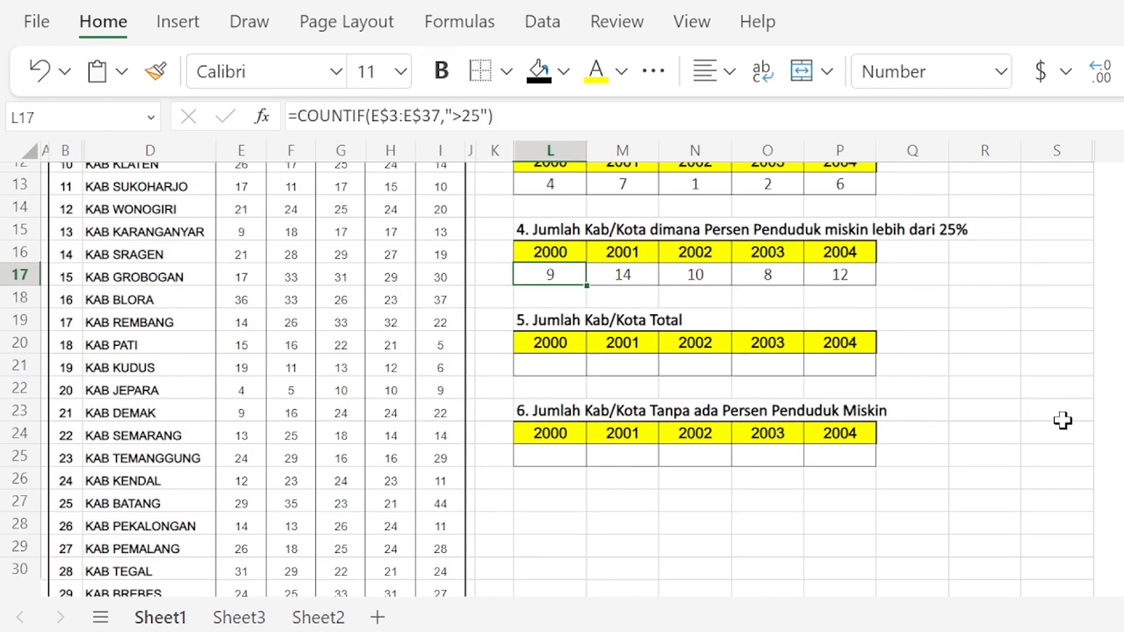
{"action": "key", "text": "ctrl+c"}
{"action": "key", "text": "Down"}
{"action": "key", "text": "Down"}
{"action": "key", "text": "Down"}
{"action": "key", "text": "Down"}
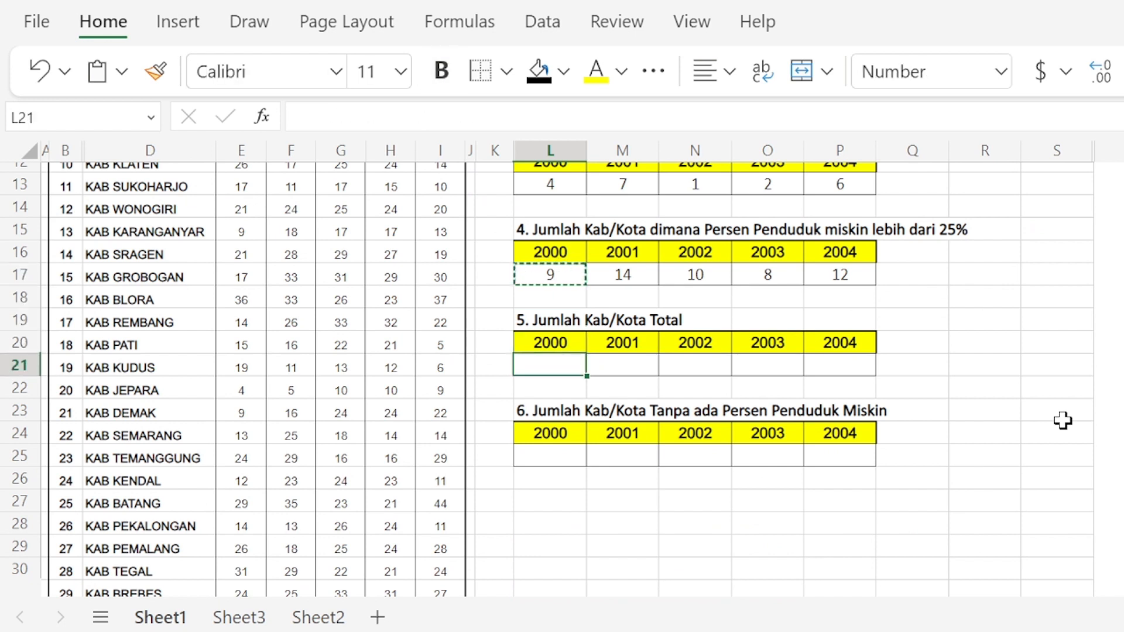
{"action": "key", "text": "ctrl+v"}
Change the criterion of the COUNTIF formula in L21 to ">0"
{"action": "key", "text": "F2"}
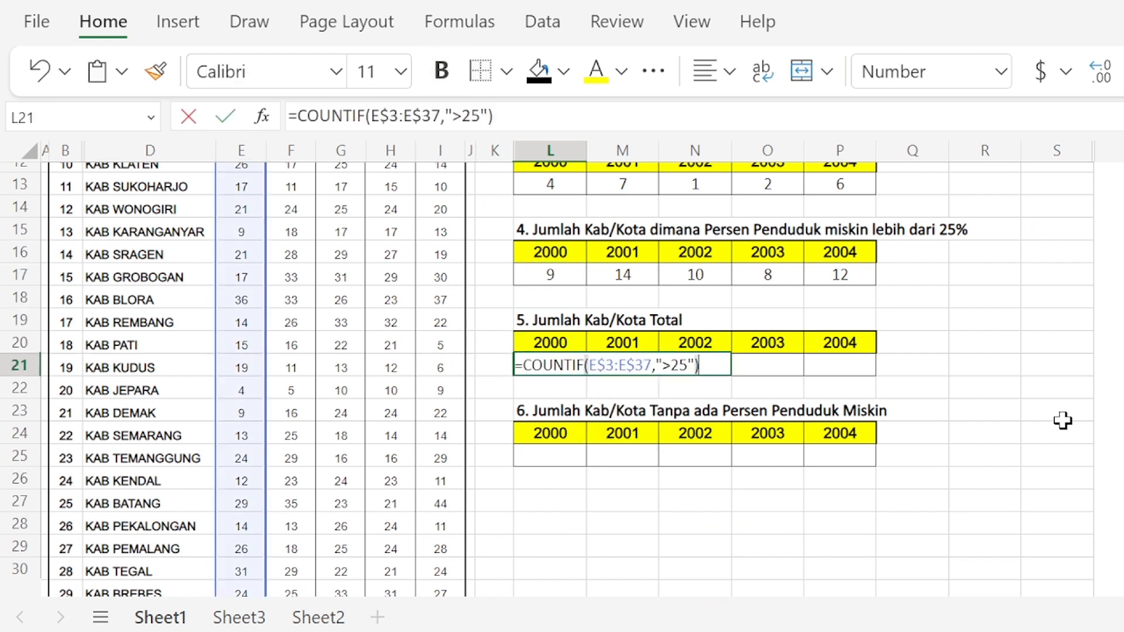
{"action": "key", "text": "shift+Left"}
{"action": "key", "text": "shift+Left"}
{"action": "key", "text": "shift+Left"}
{"action": "key", "text": "shift+Left"}
{"action": "key", "text": "shift+Left"}
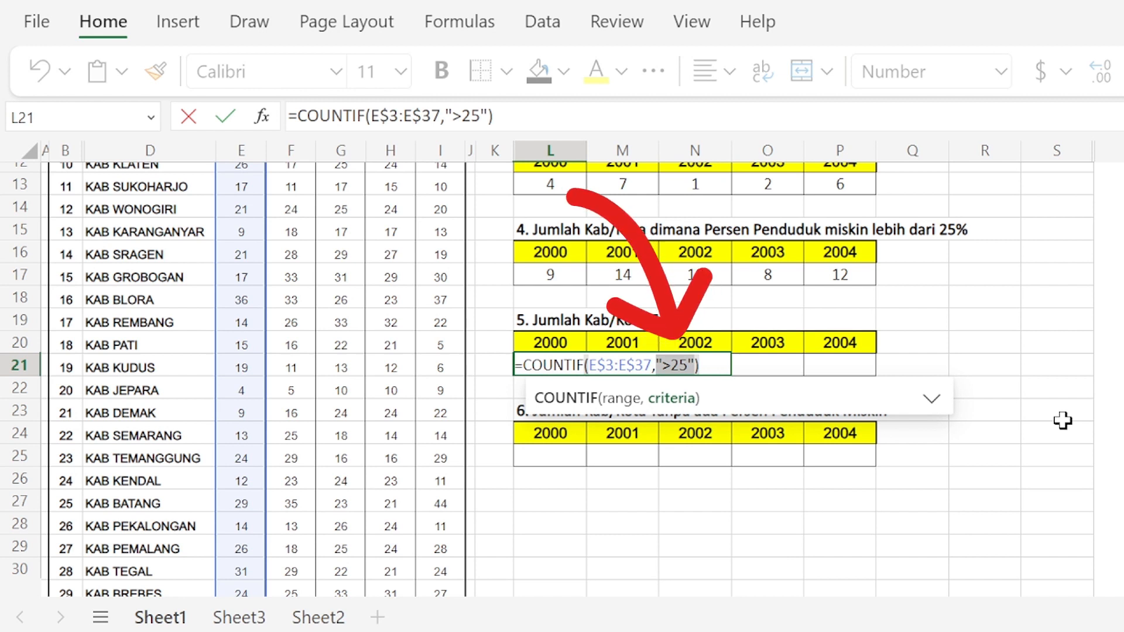
{"action": "type", "text": "\""}
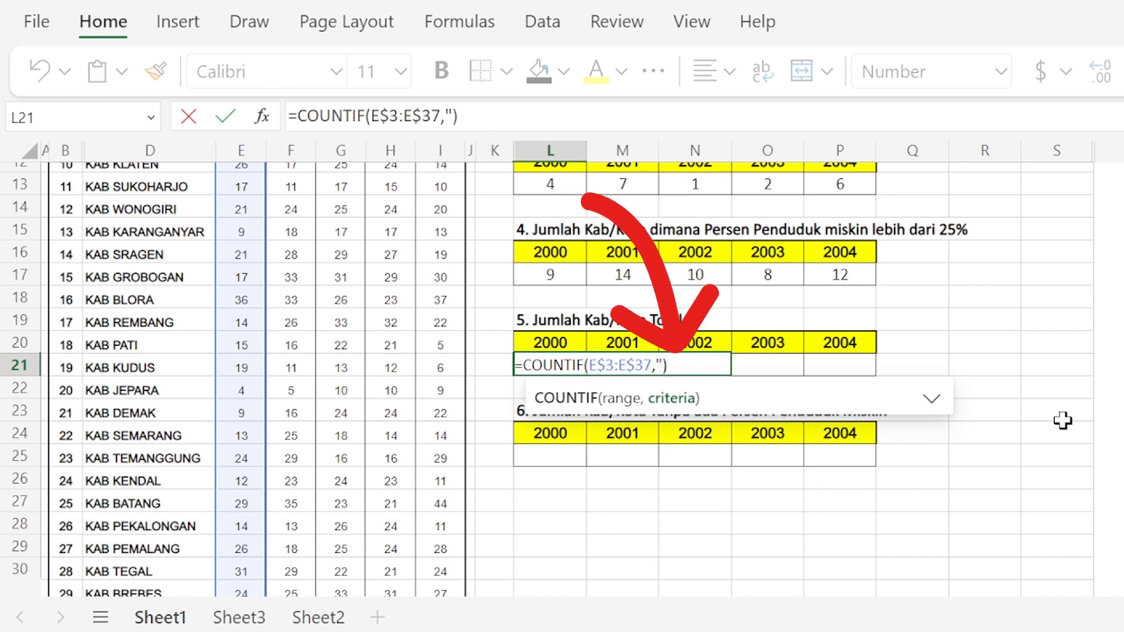
{"action": "type", "text": ">0"}
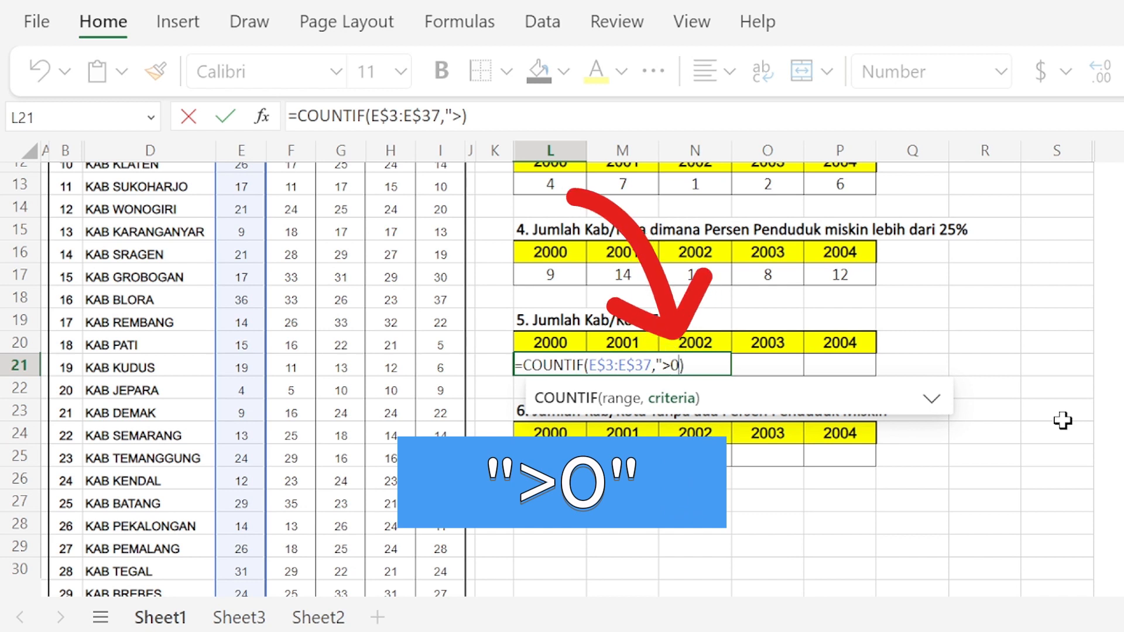
{"action": "type", "text": "\""}
{"action": "key", "text": "Return"}
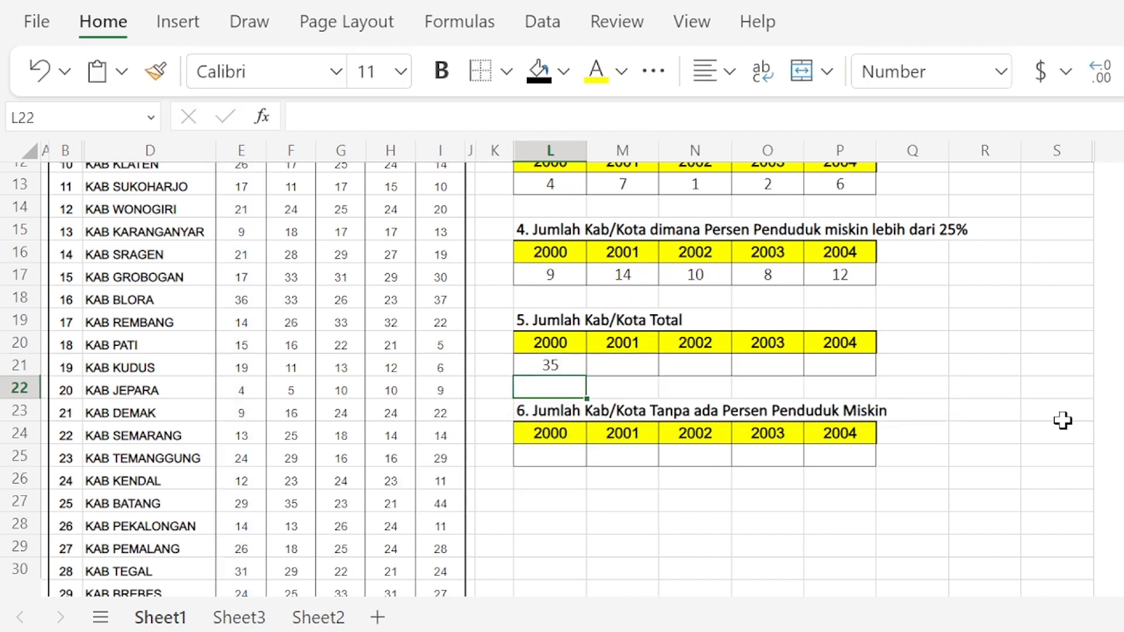
{"action": "key", "text": "Up"}
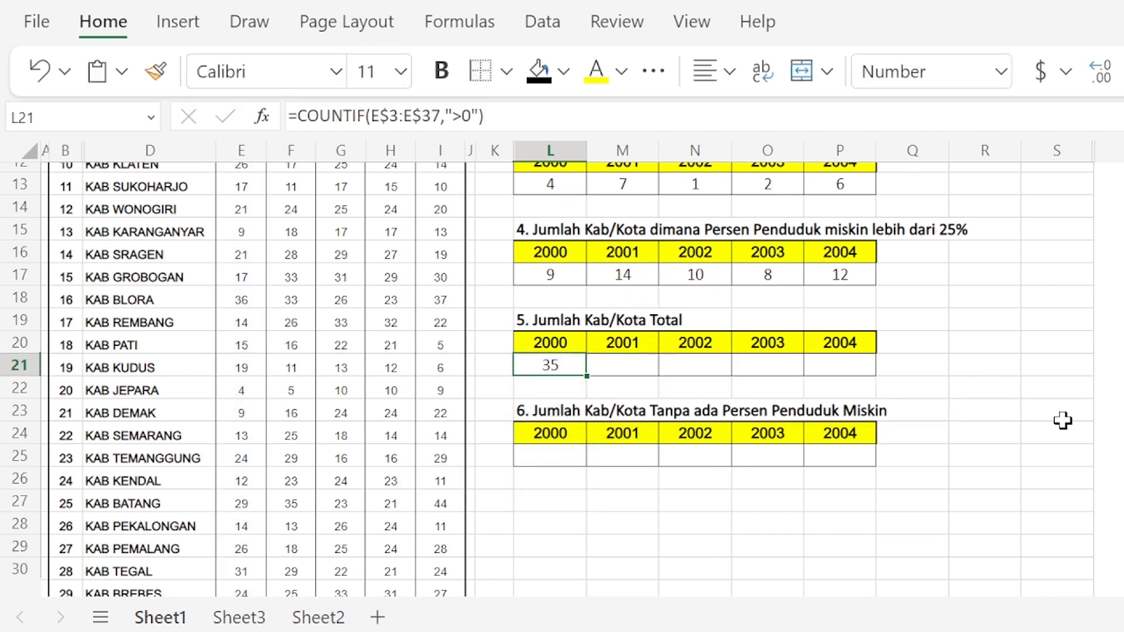
Copy the ">0" COUNTIF formula from L21 across to M21:P21
{"action": "key", "text": "shift+Right"}
{"action": "key", "text": "shift+Right"}
{"action": "key", "text": "shift+Right"}
{"action": "key", "text": "shift+Right"}
{"action": "key", "text": "ctrl+r"}
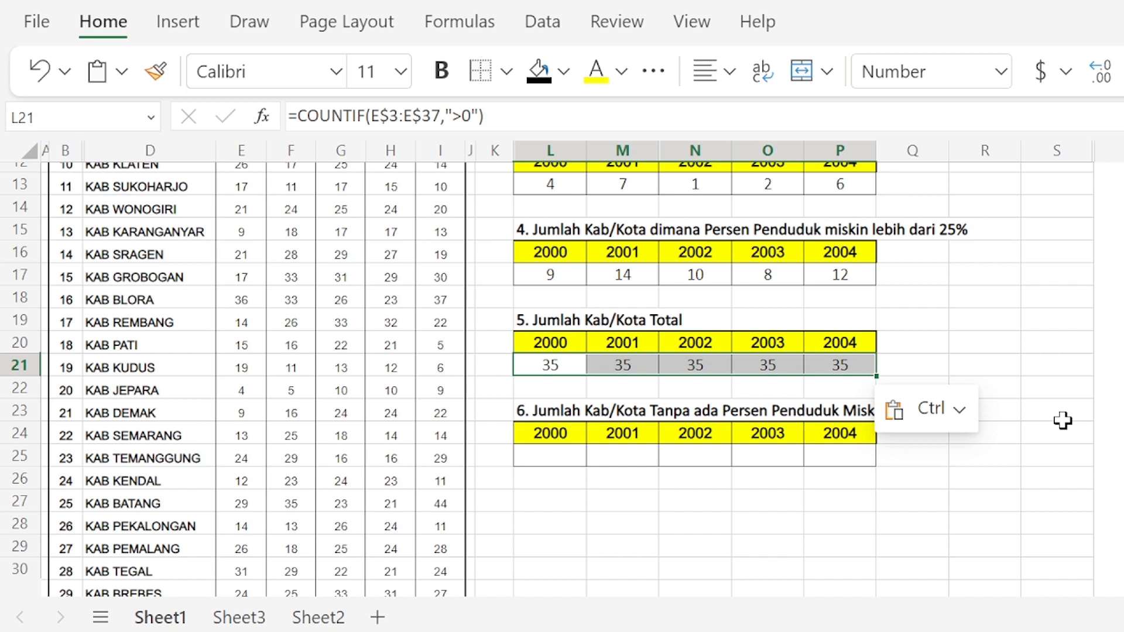
{"action": "key", "text": "Left"}
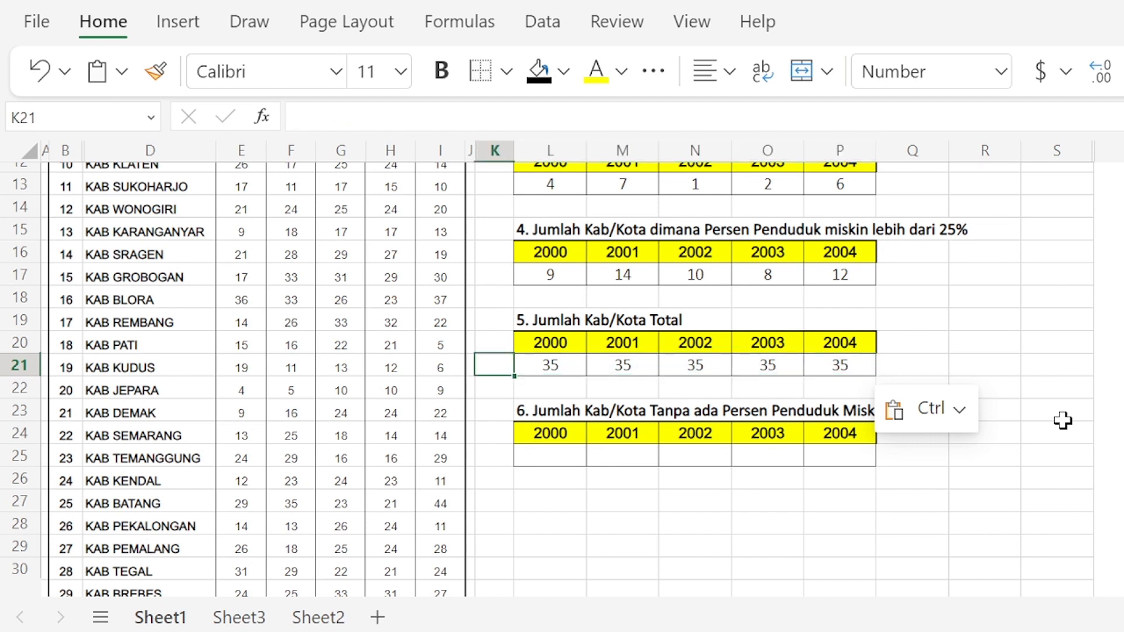
{"action": "key", "text": "Right"}
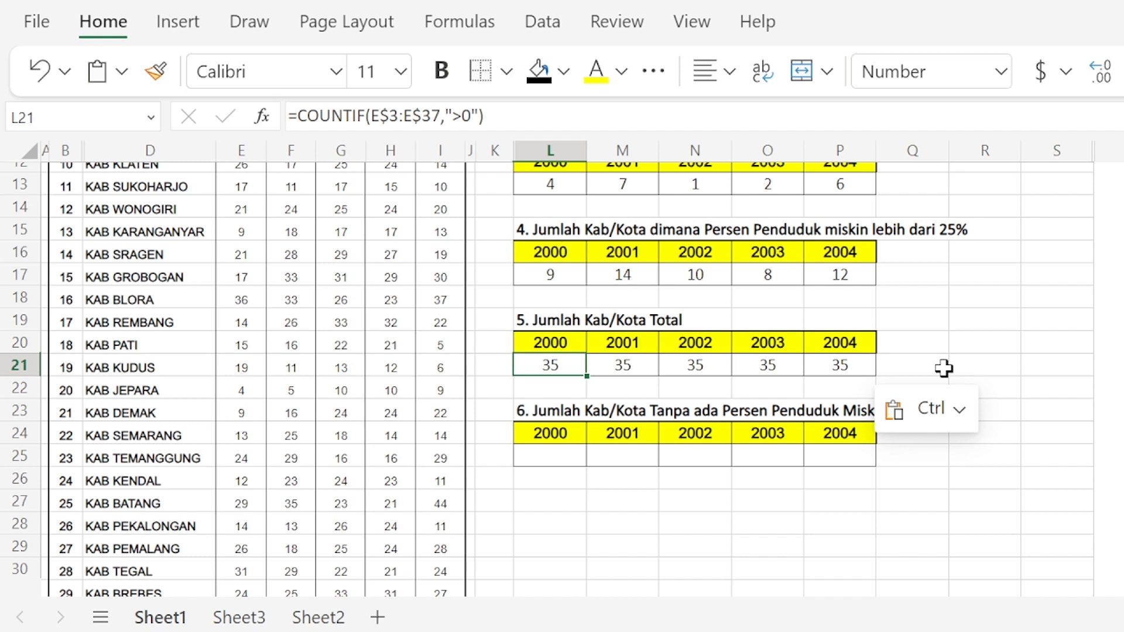
Change the criterion of the COUNTIF formula in L21 to "<>" so it counts non-blank cells
{"action": "double_click", "coordinate": [554, 365]}
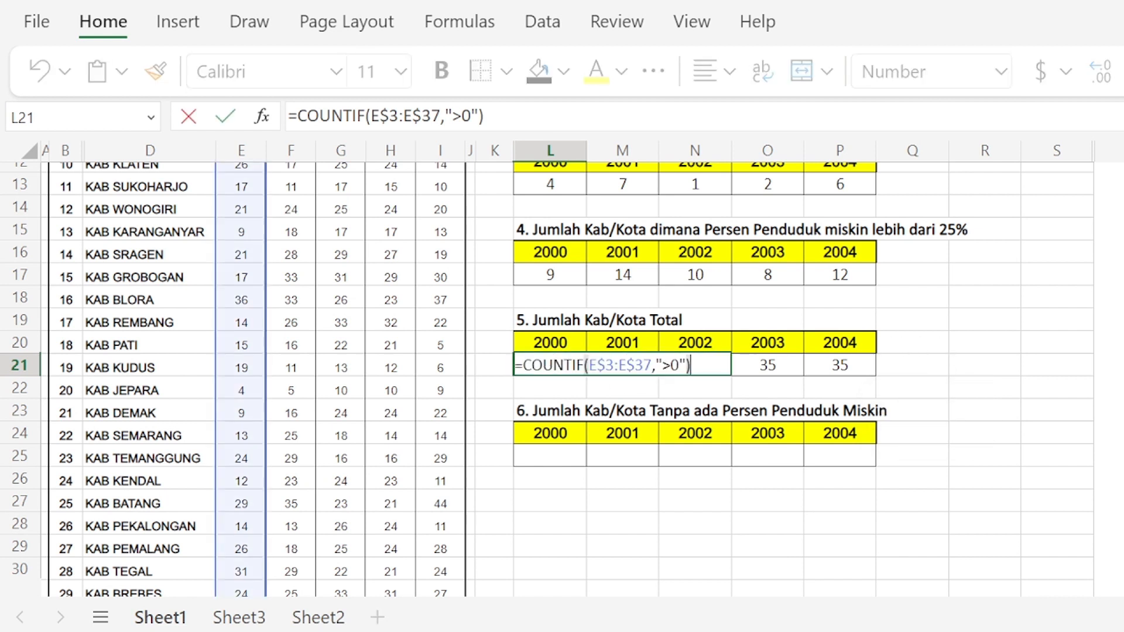
{"action": "key", "text": "Left"}
{"action": "key", "text": "shift+Left"}
{"action": "key", "text": "shift+Left"}
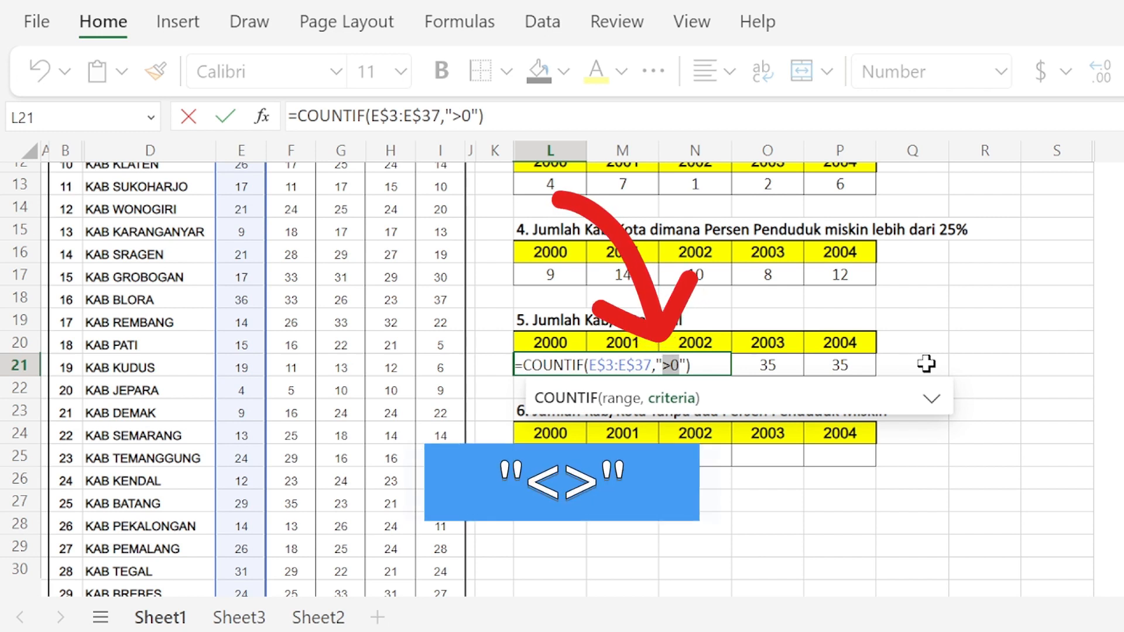
{"action": "type", "text": "<>"}
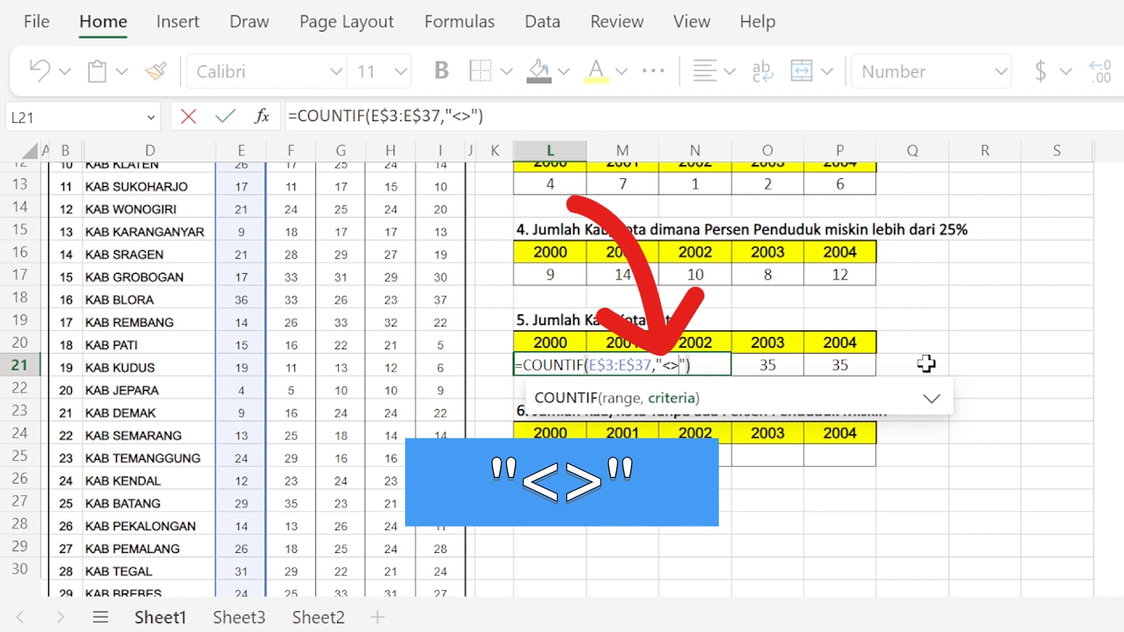
{"action": "key", "text": "Return"}
{"action": "key", "text": "Up"}
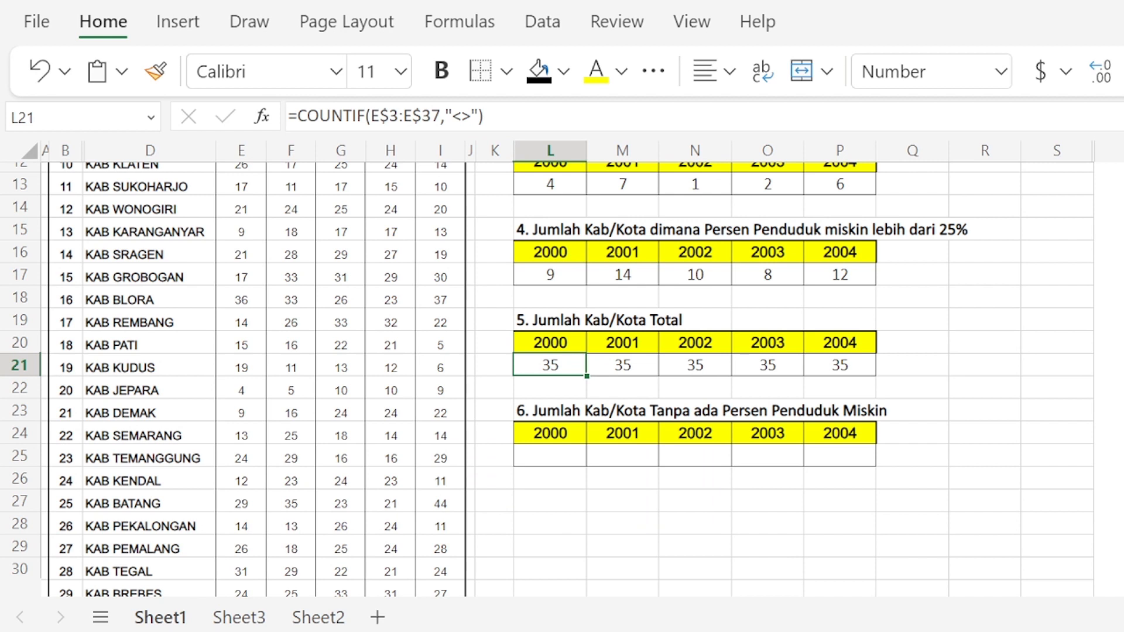
Try "<>0" as the criterion of the COUNTIF formula in L21
{"action": "key", "text": "F2"}
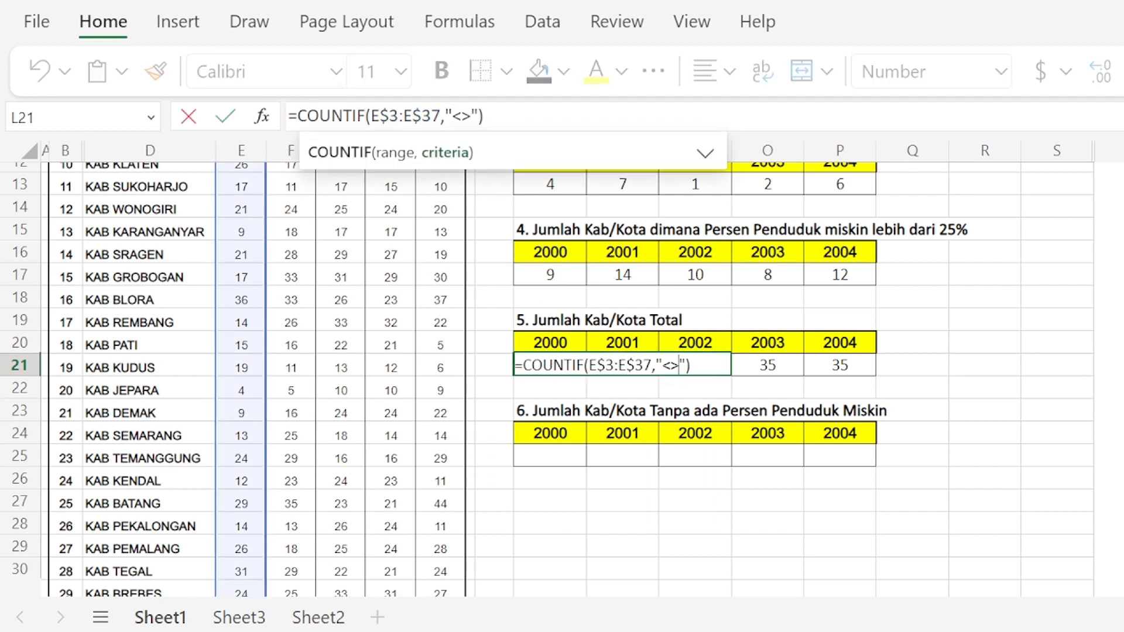
{"action": "type", "text": "0"}
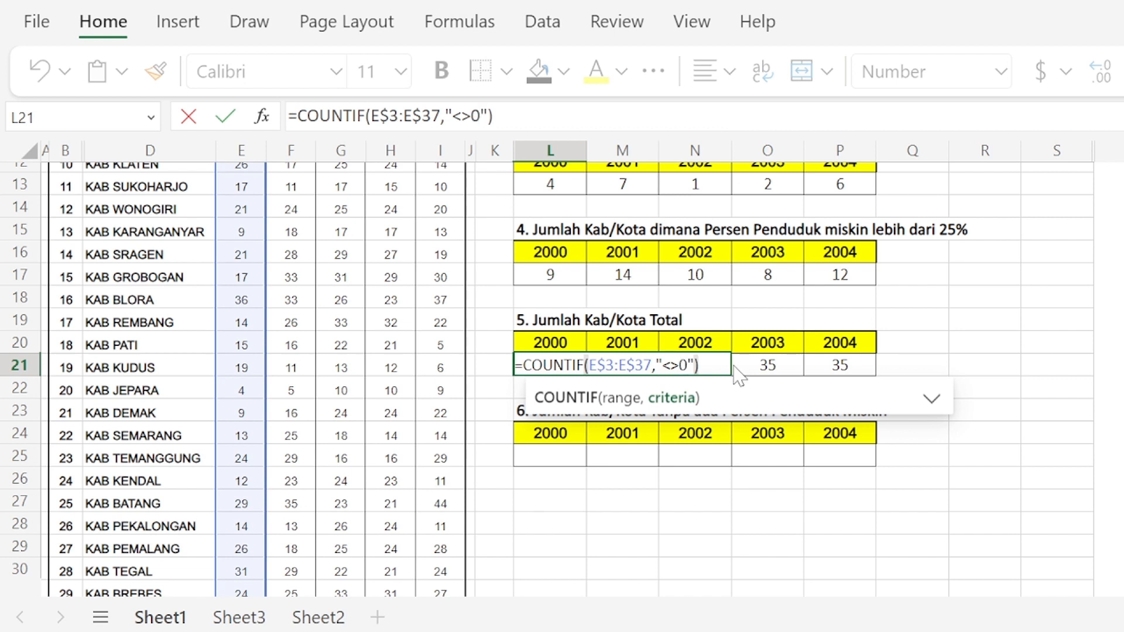
{"action": "key", "text": "Return"}
{"action": "key", "text": "Up"}
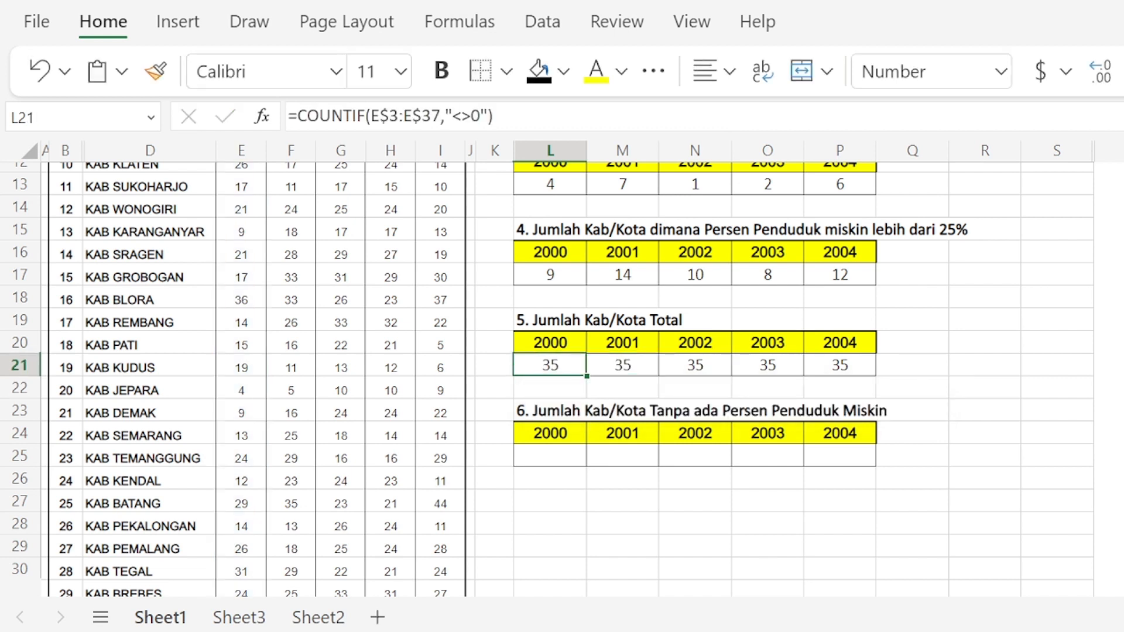
Remove the 0 from the criterion in L21, restoring it to "<>"
{"action": "double_click", "coordinate": [566, 361]}
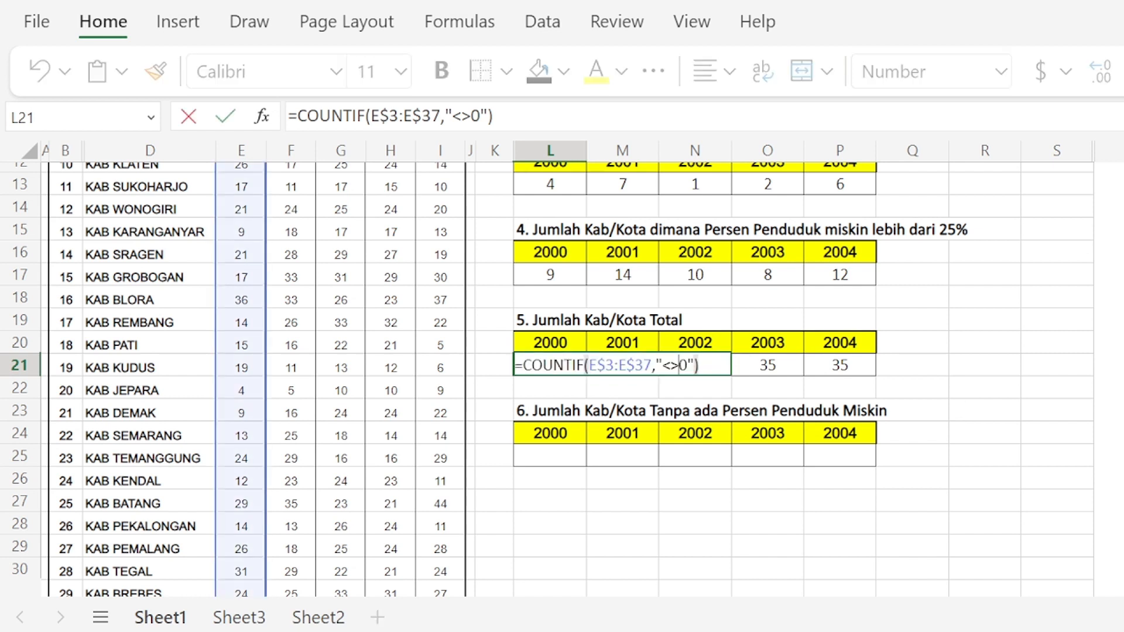
{"action": "key", "text": "Delete"}
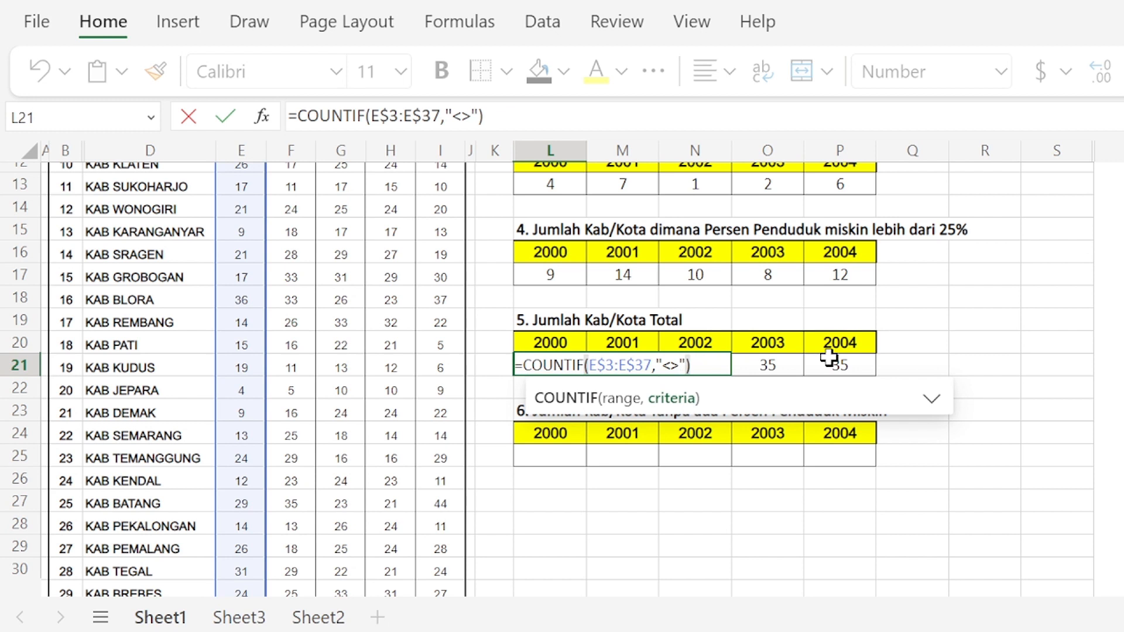
{"action": "key", "text": "ctrl+Return"}
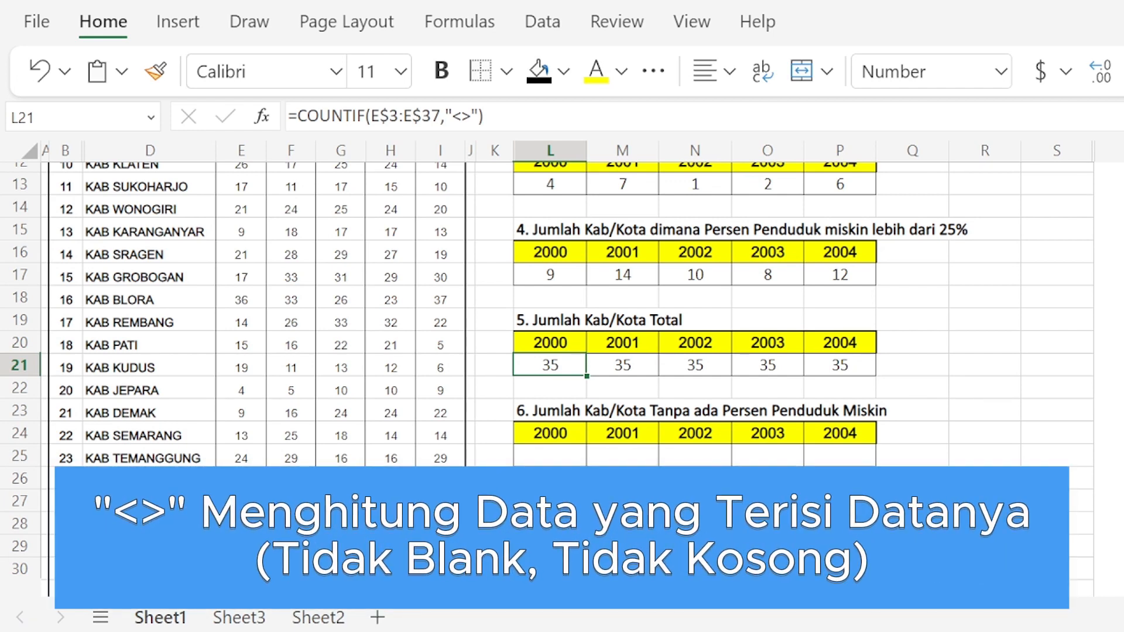
Examine the heading of the sixth table, covering regions without a poverty percentage, and its empty 2000 cell L25
{"action": "left_click", "coordinate": [563, 458]}
{"action": "key", "text": "Up"}
{"action": "key", "text": "Up"}
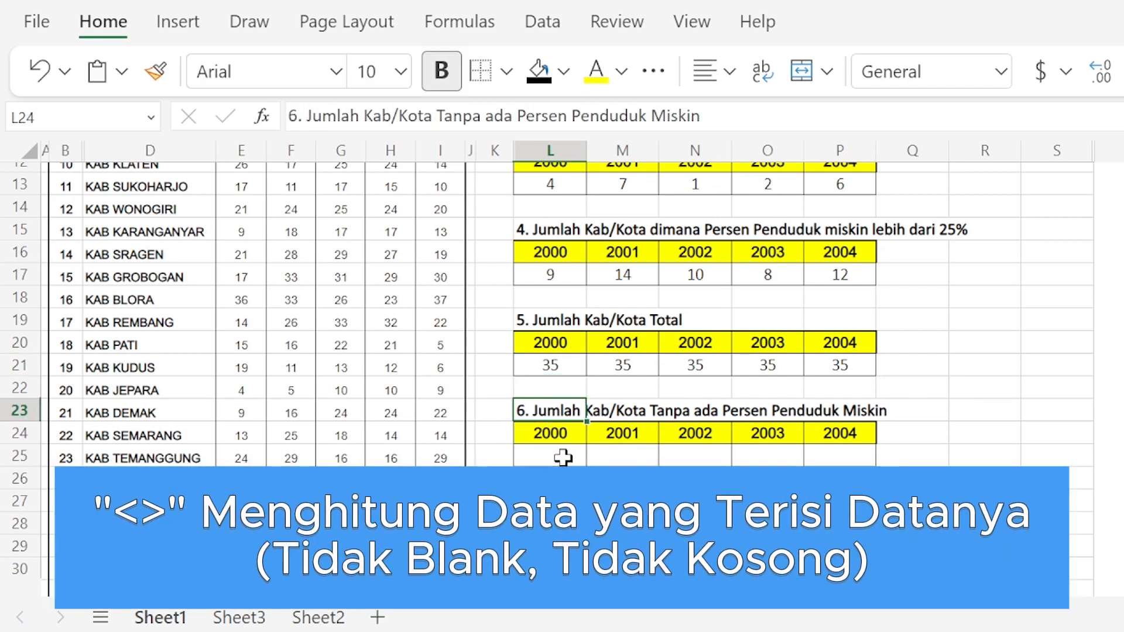
{"action": "key", "text": "Up"}
{"action": "key", "text": "Down"}
{"action": "key", "text": "Down"}
{"action": "left_click", "coordinate": [563, 458]}
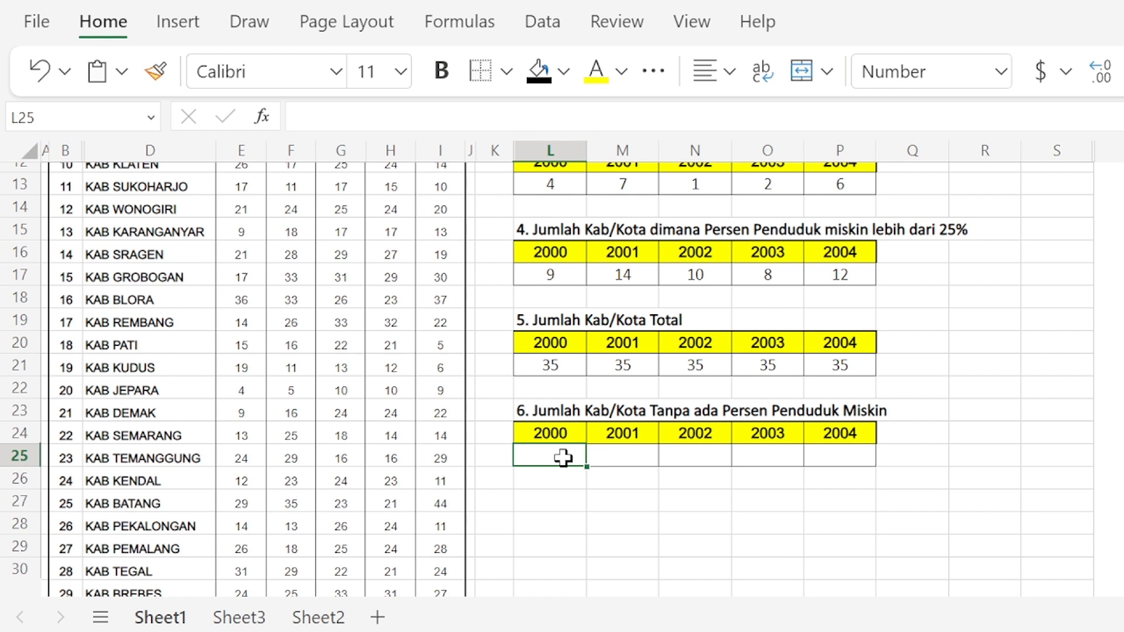
Copy the "<>" COUNTIF formula from L21 into L25, the sixth table's 2000 cell
{"action": "key", "text": "Up"}
{"action": "key", "text": "Up"}
{"action": "key", "text": "Up"}
{"action": "key", "text": "Up"}
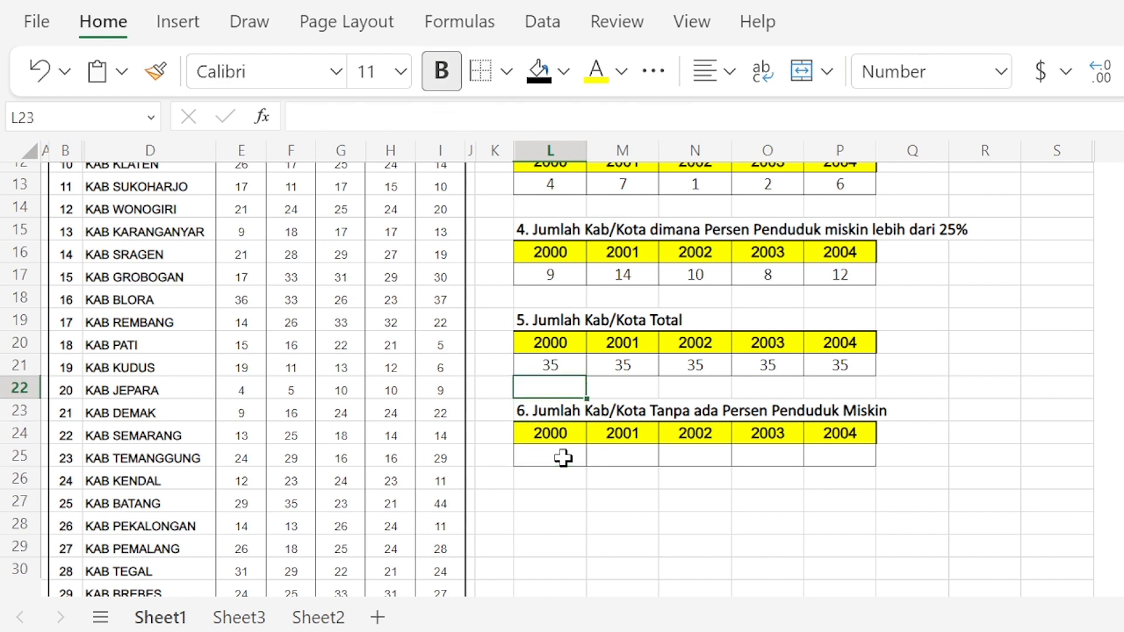
{"action": "key", "text": "ctrl+c"}
{"action": "key", "text": "Down"}
{"action": "key", "text": "Down"}
{"action": "key", "text": "Down"}
{"action": "key", "text": "Down"}
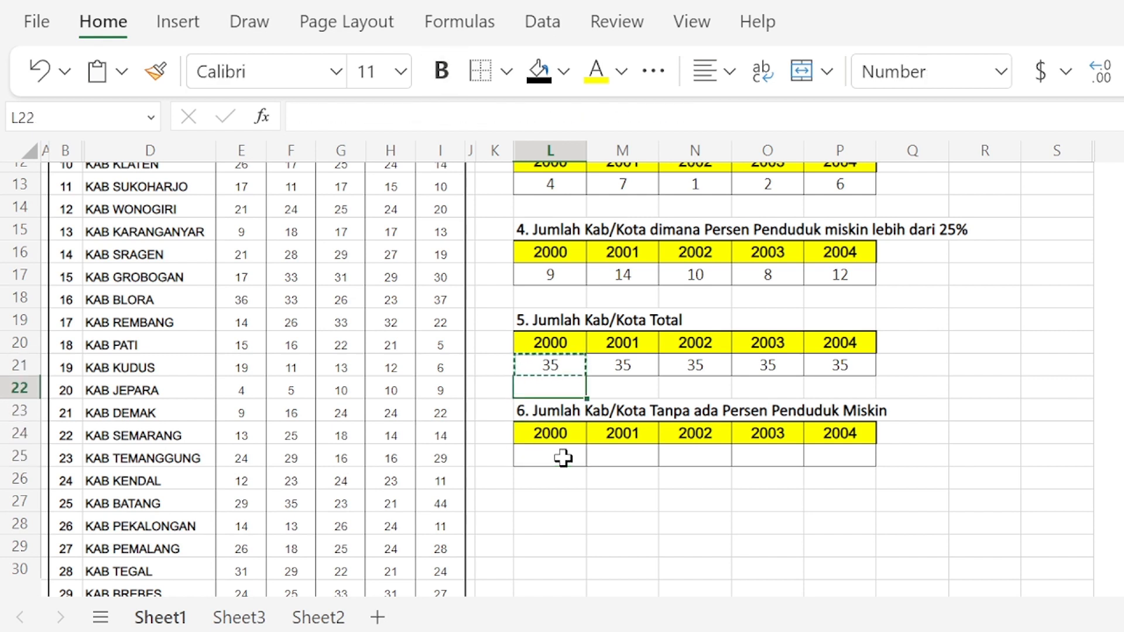
{"action": "key", "text": "ctrl+v"}
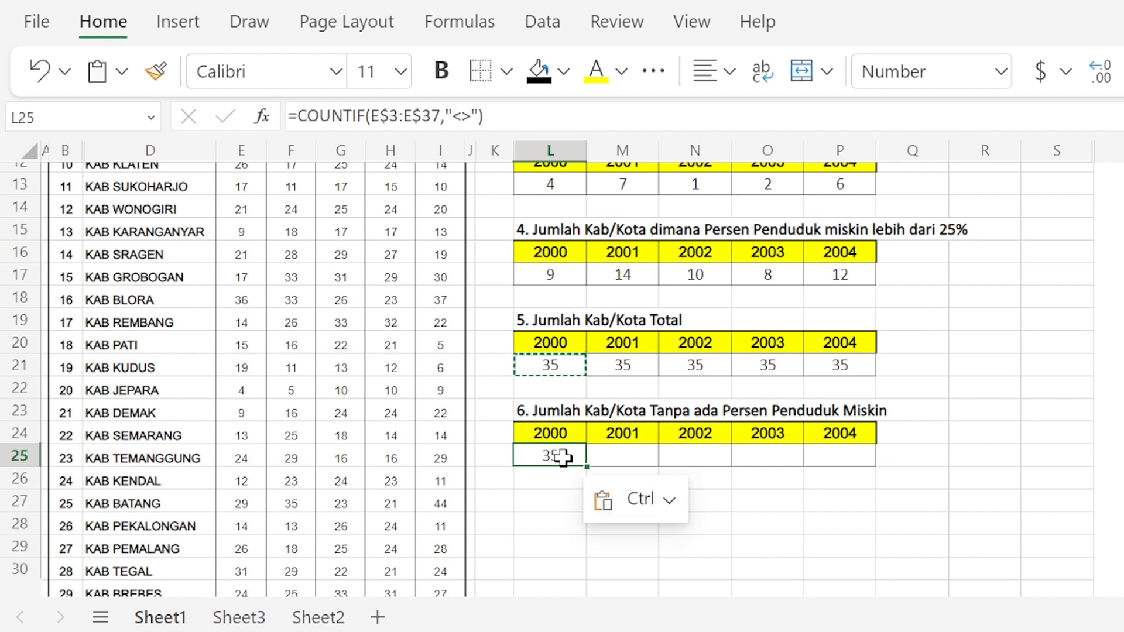
Change the criterion of the COUNTIF formula in L25 to "=0"
{"action": "key", "text": "F2"}
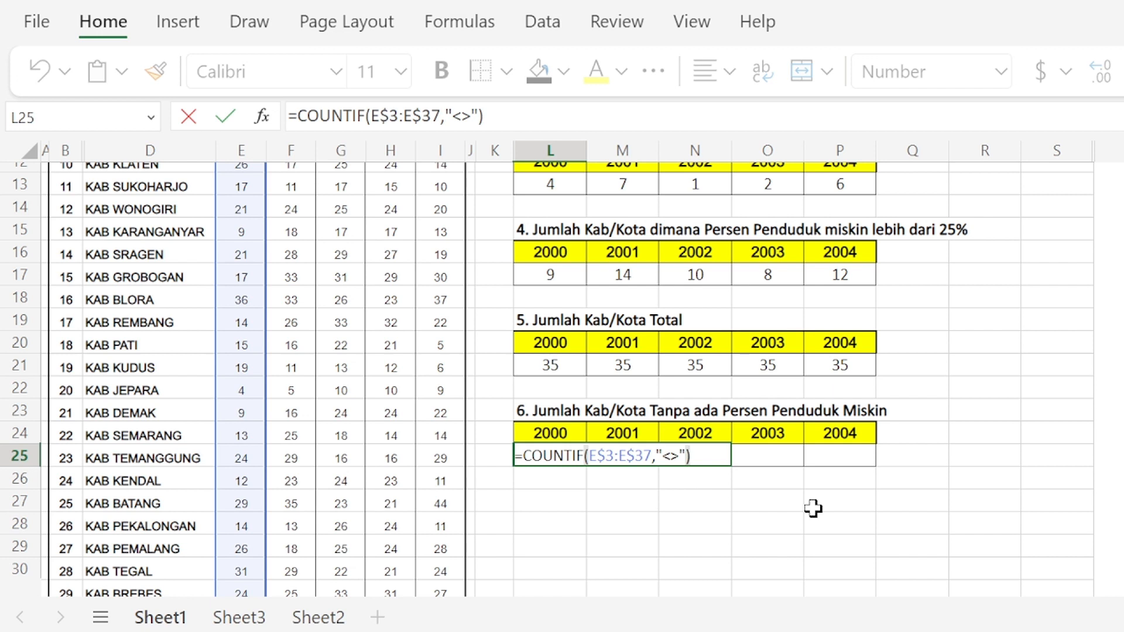
{"action": "key", "text": "Left"}
{"action": "key", "text": "Left"}
{"action": "key", "text": "BackSpace"}
{"action": "key", "text": "BackSpace"}
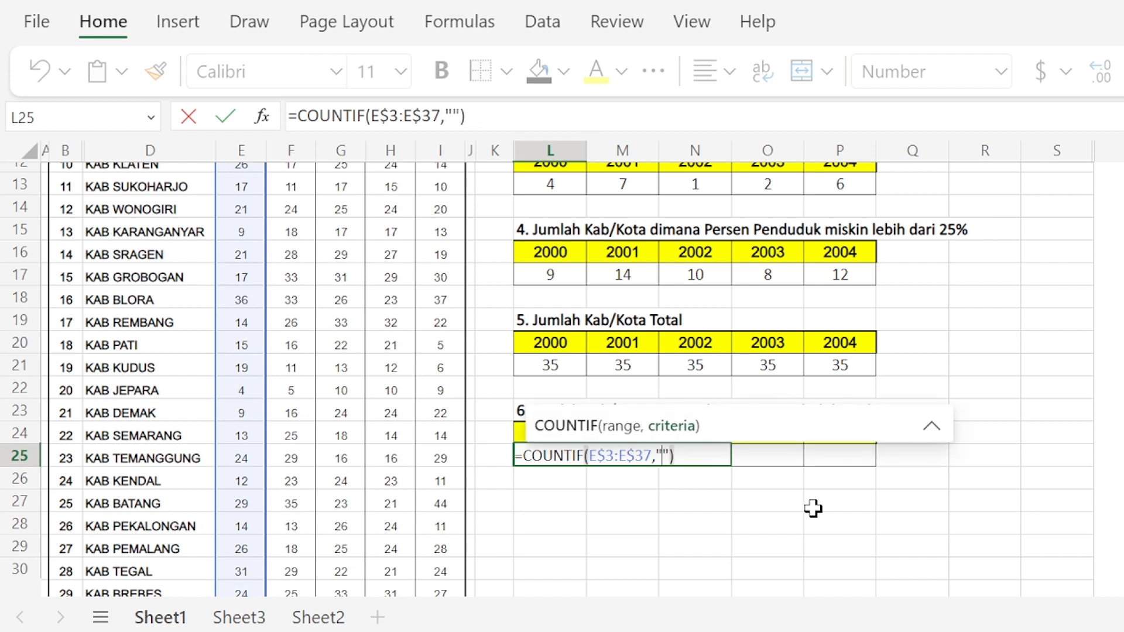
{"action": "type", "text": "=0"}
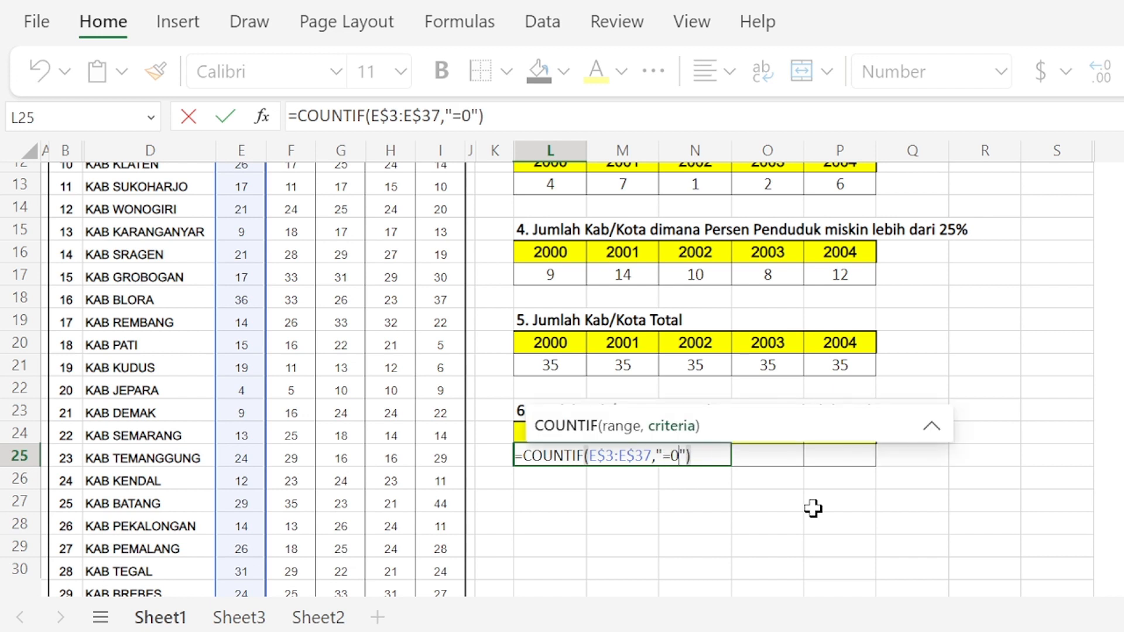
{"action": "key", "text": "Return"}
{"action": "key", "text": "Up"}
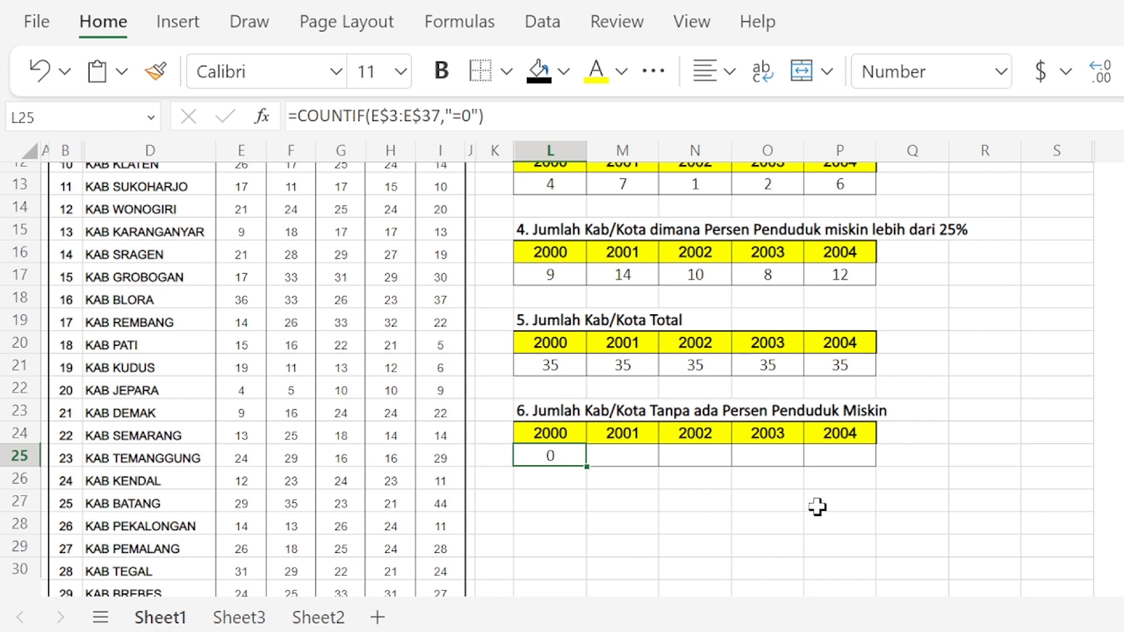
Copy the "=0" COUNTIF formula from L25 across to M25:P25
{"action": "key", "text": "ctrl+c"}
{"action": "key", "text": "shift+Right"}
{"action": "key", "text": "shift+Right"}
{"action": "key", "text": "shift+Right"}
{"action": "key", "text": "shift+Right"}
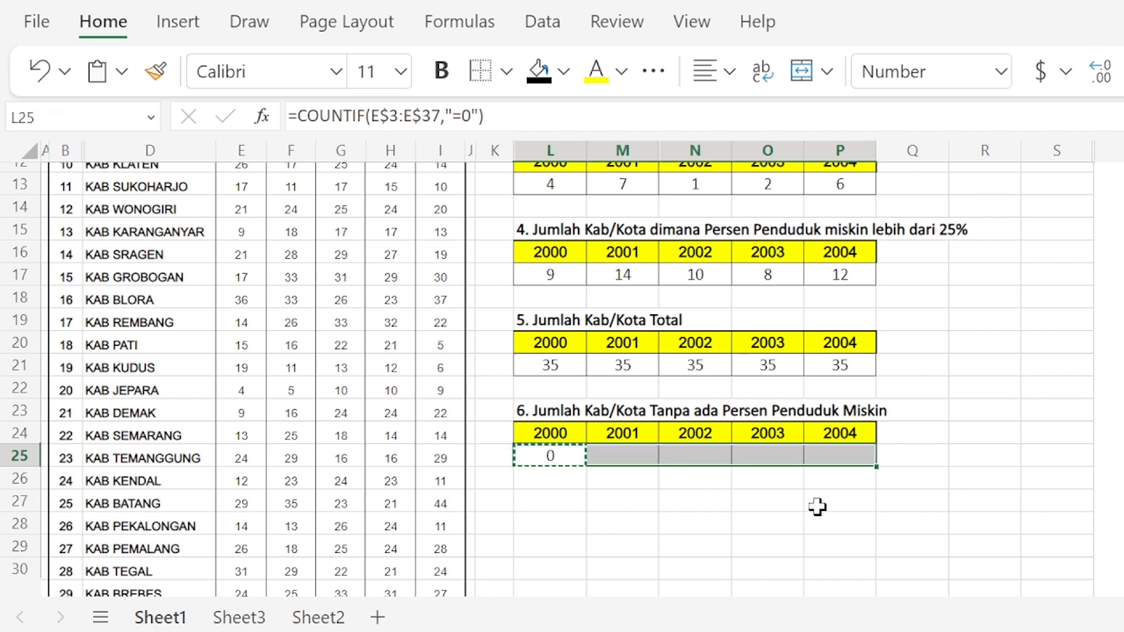
{"action": "key", "text": "ctrl+v"}
{"action": "key", "text": "Down"}
{"action": "key", "text": "Up"}
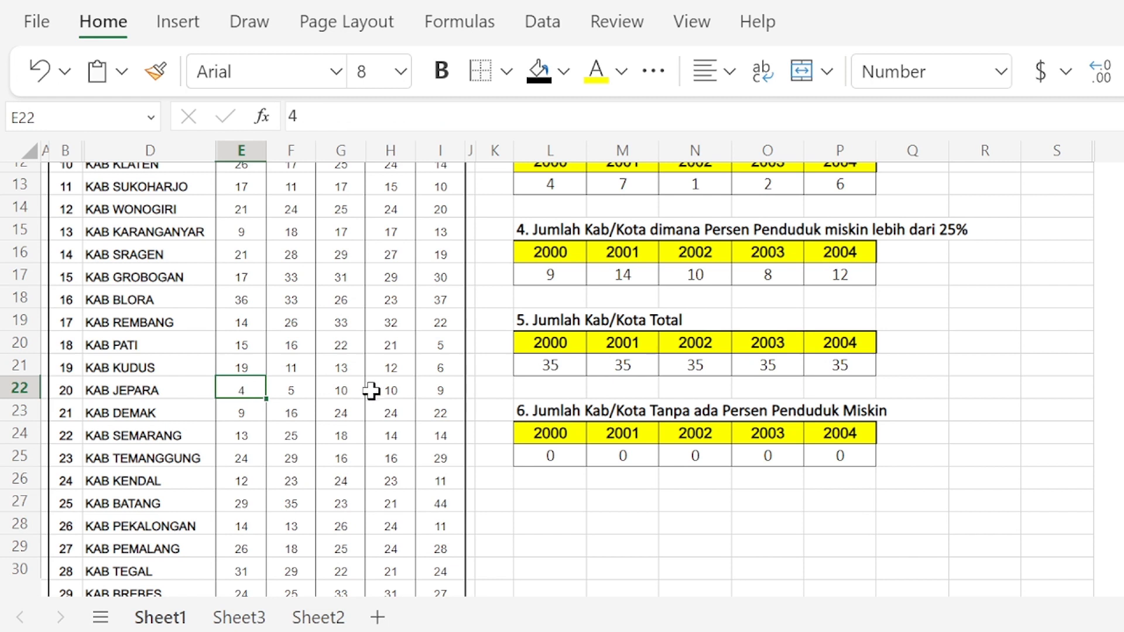
Test the "=0" criterion by setting KAB JEPARA's 2000 value in E22 to 0 and checking L25
{"action": "type", "text": "0"}
{"action": "key", "text": "Return"}
{"action": "left_click", "coordinate": [574, 451]}
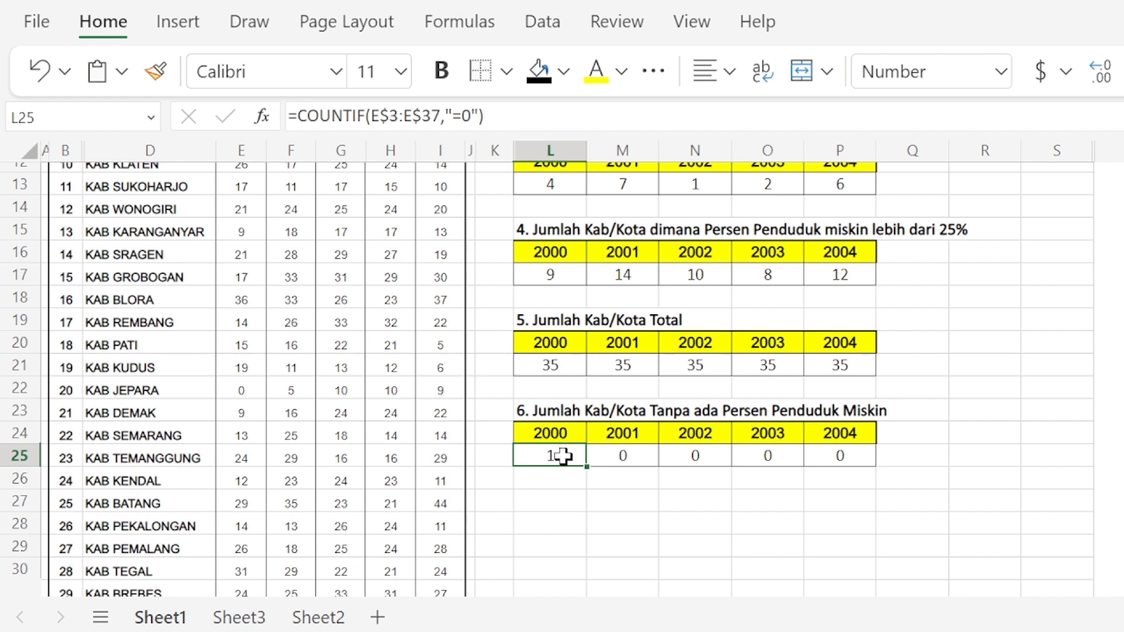
Restore KAB JEPARA's 2000 value in E22 to 4
{"action": "left_click", "coordinate": [242, 389]}
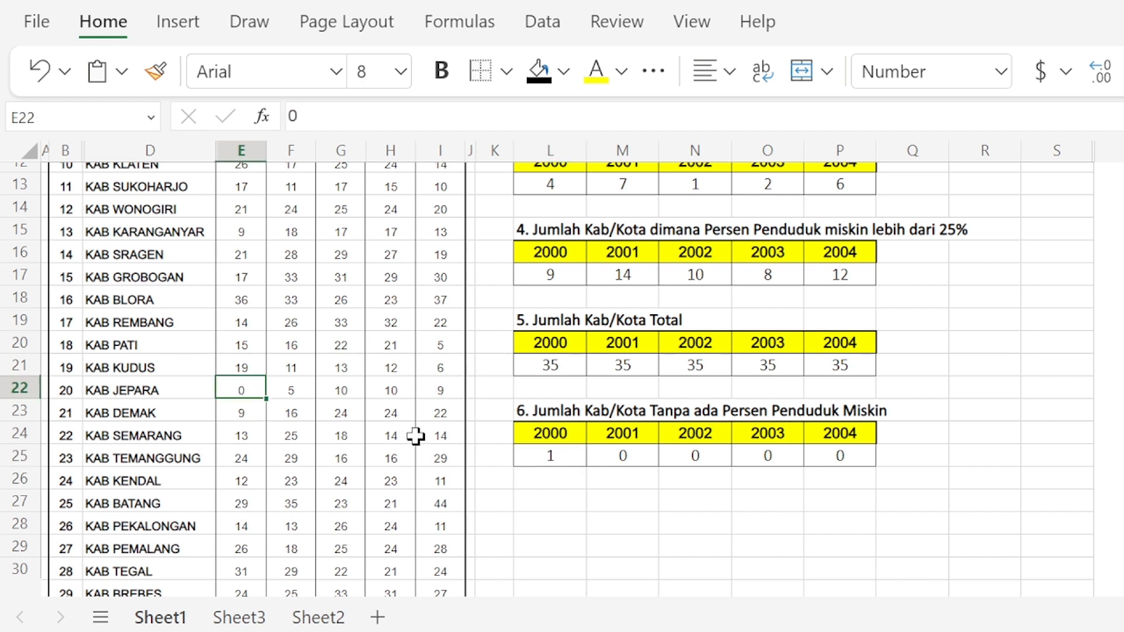
{"action": "type", "text": "4"}
{"action": "left_click", "coordinate": [576, 496]}
Change the criterion of the COUNTIF formula in L25 to "=" so it counts blank cells
{"action": "left_click", "coordinate": [578, 461]}
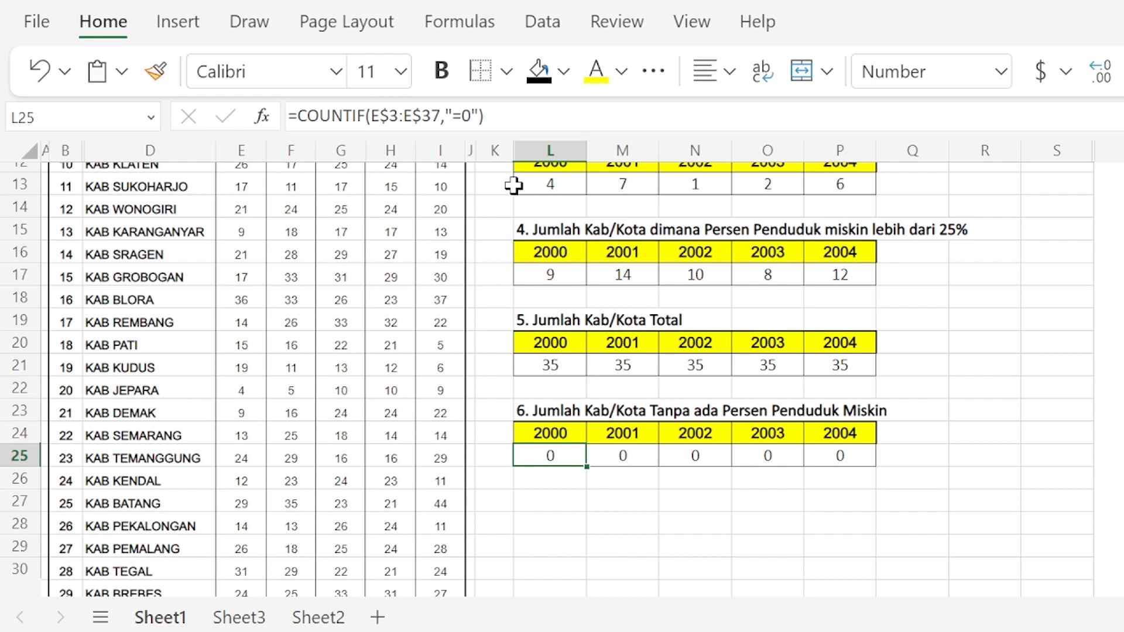
{"action": "left_click", "coordinate": [677, 126]}
{"action": "key", "text": "Left"}
{"action": "key", "text": "Left"}
{"action": "key", "text": "Left"}
{"action": "key", "text": "Left"}
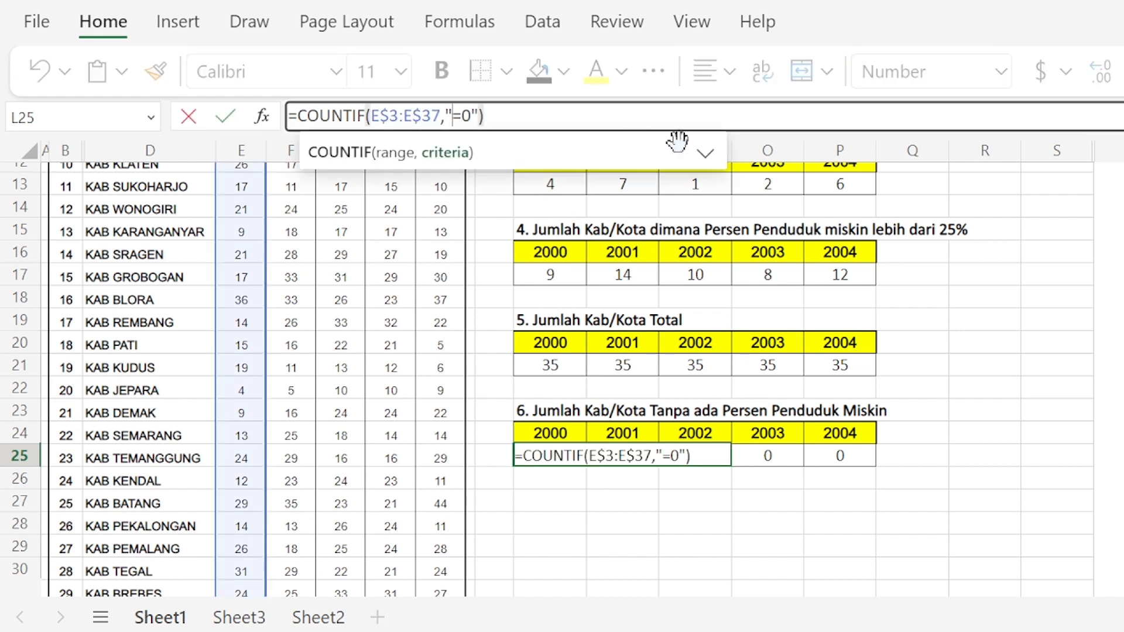
{"action": "key", "text": "Delete"}
{"action": "key", "text": "Return"}
{"action": "key", "text": "Up"}
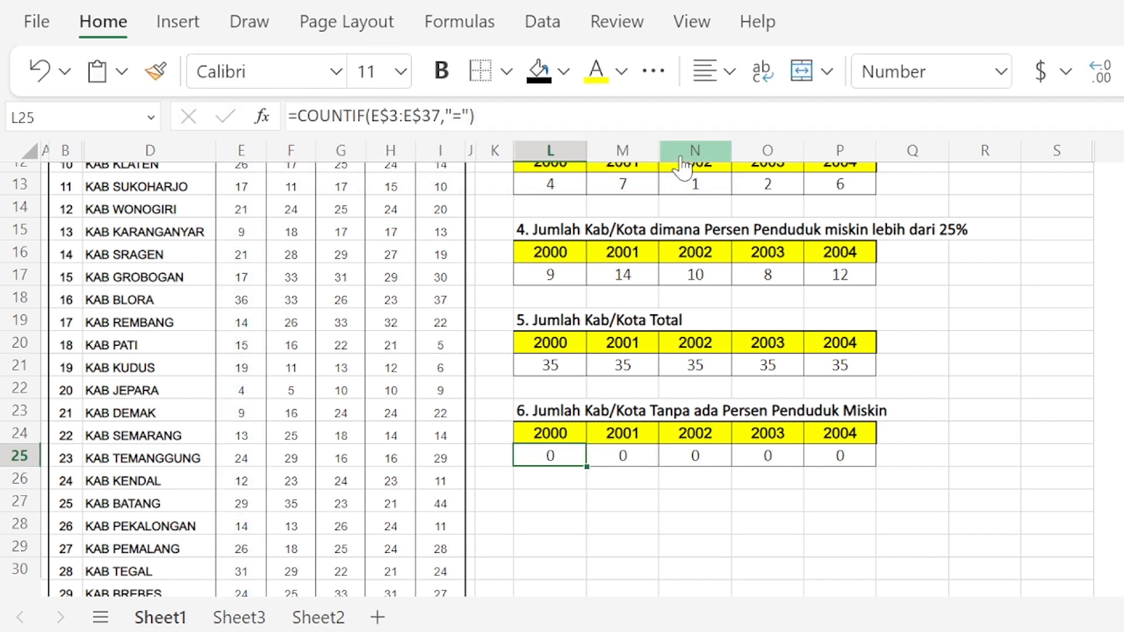
Copy the "=" COUNTIF formula from L25 across to M25:P25
{"action": "key", "text": "ctrl+c"}
{"action": "key", "text": "shift+Right"}
{"action": "key", "text": "shift+Right"}
{"action": "key", "text": "shift+Right"}
{"action": "key", "text": "shift+Right"}
{"action": "key", "text": "ctrl+v"}
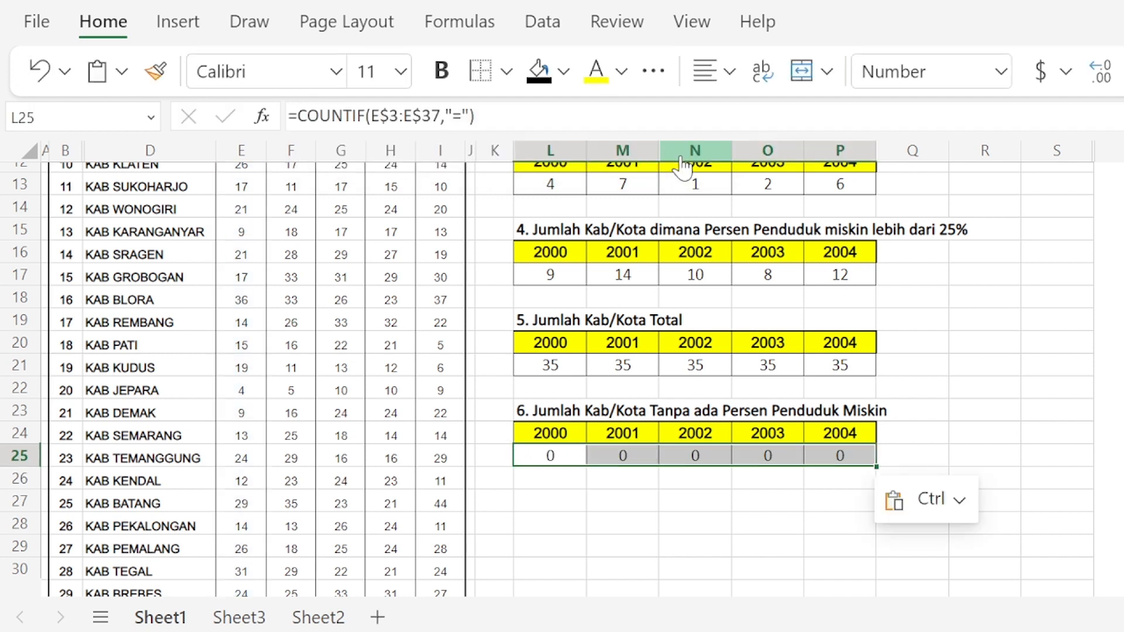
Set KAB JEPARA's 2000 value in E22 to 0 to test the blank-counting formula
{"action": "key", "text": "Left"}
{"action": "key", "text": "Left"}
{"action": "key", "text": "Left"}
{"action": "key", "text": "Left"}
{"action": "key", "text": "Left"}
{"action": "key", "text": "Left"}
{"action": "key", "text": "Left"}
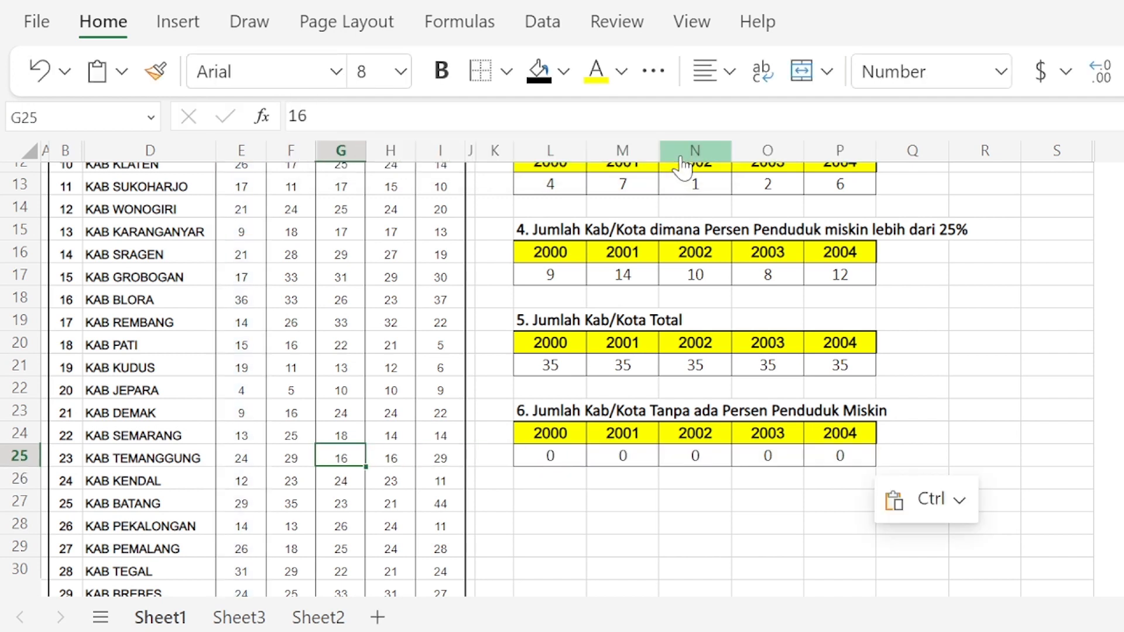
{"action": "key", "text": "Up"}
{"action": "key", "text": "Up"}
{"action": "key", "text": "Up"}
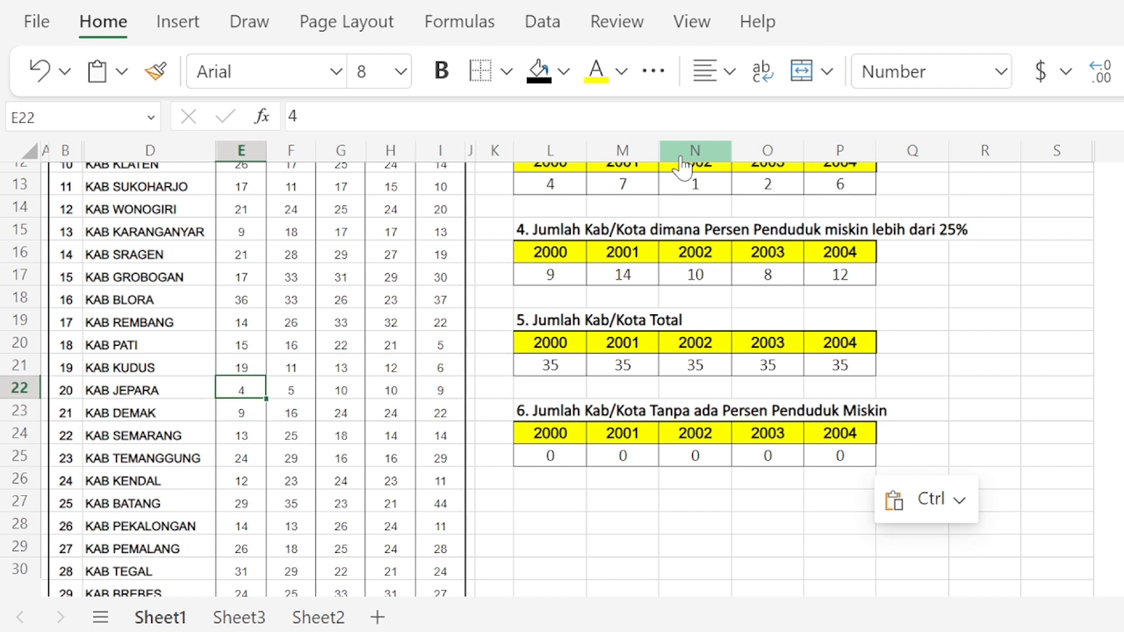
{"action": "type", "text": "0"}
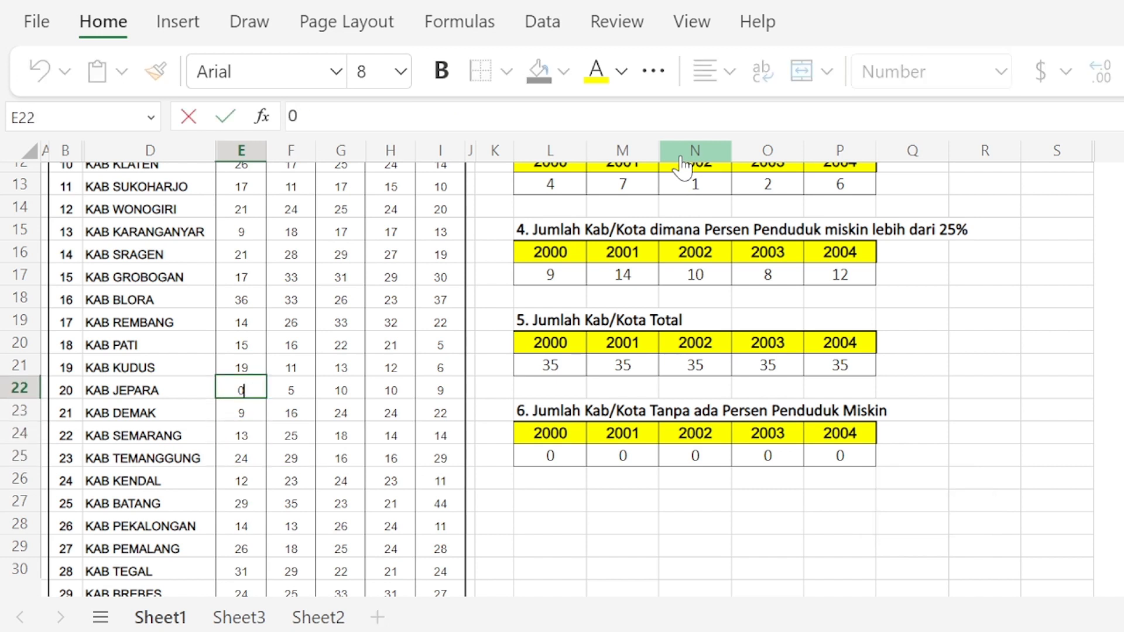
{"action": "key", "text": "Return"}
Check the sixth table's 2000 count and its formula in L25
{"action": "key", "text": "Right"}
{"action": "key", "text": "Right"}
{"action": "key", "text": "Right"}
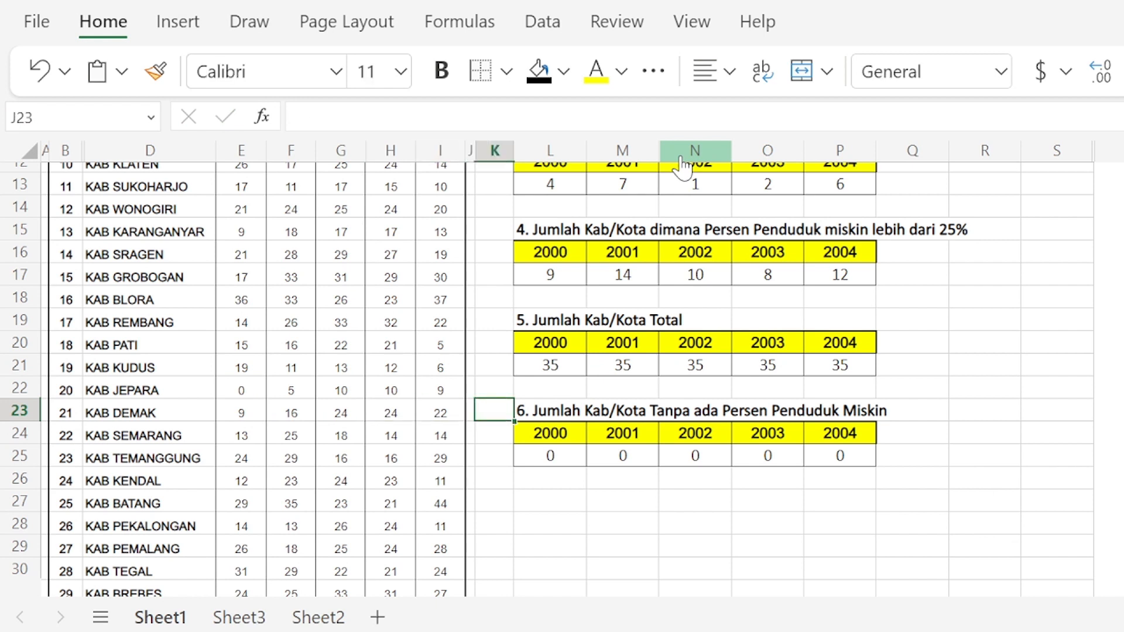
{"action": "key", "text": "Right"}
{"action": "key", "text": "Down"}
{"action": "key", "text": "Down"}
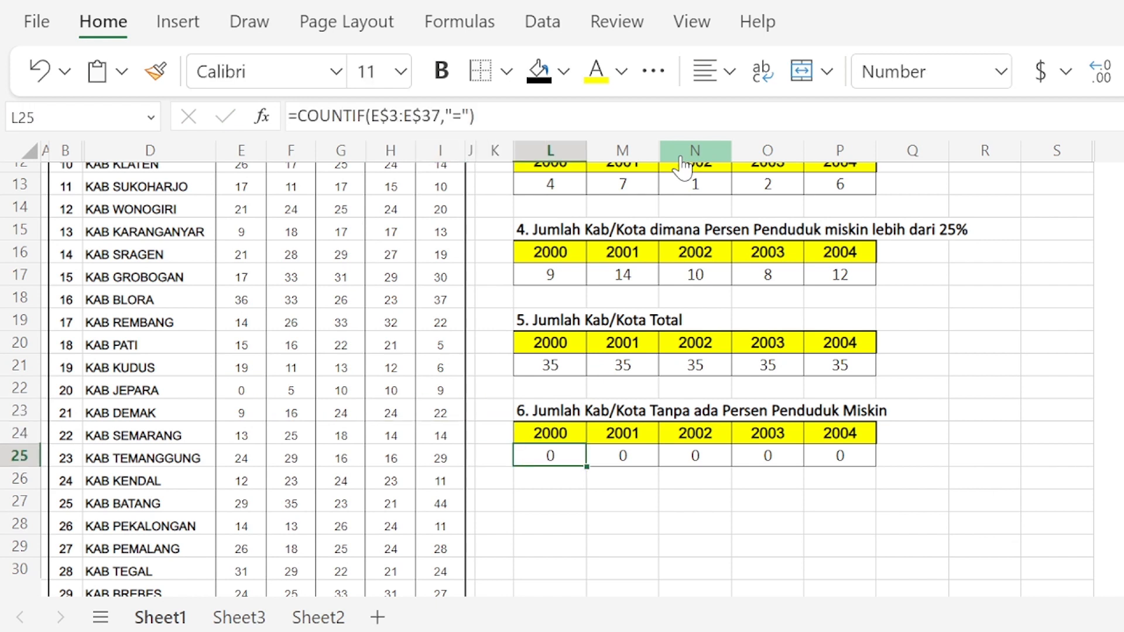
Compare KAB JEPARA's 2000 value in E22 with the sixth table's 2000 count in L25
{"action": "key", "text": "Left"}
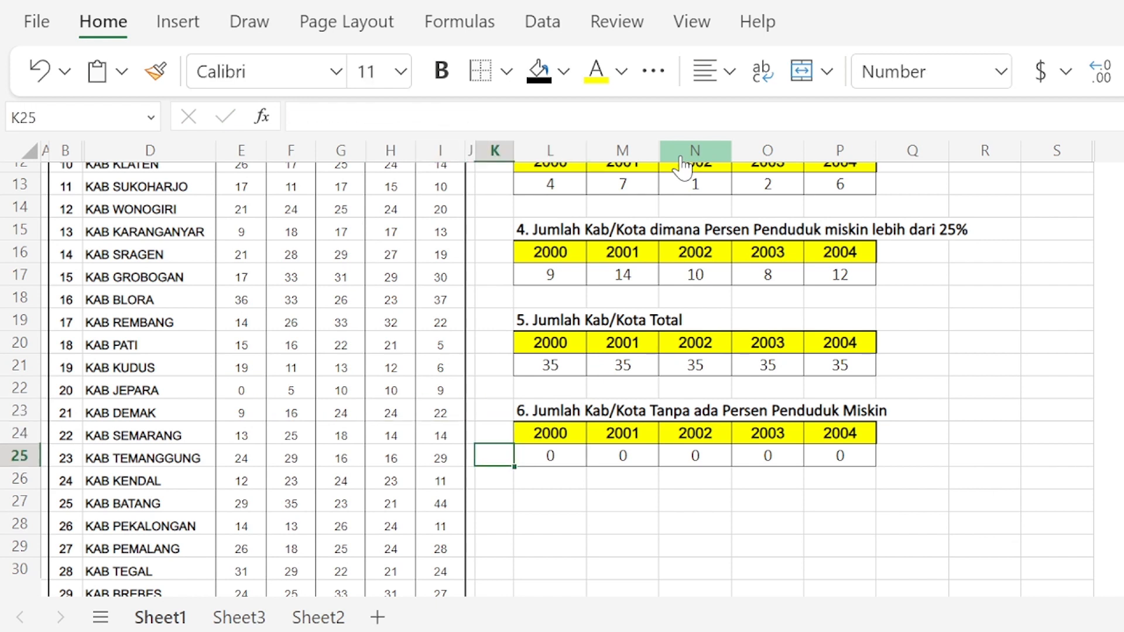
{"action": "key", "text": "Right"}
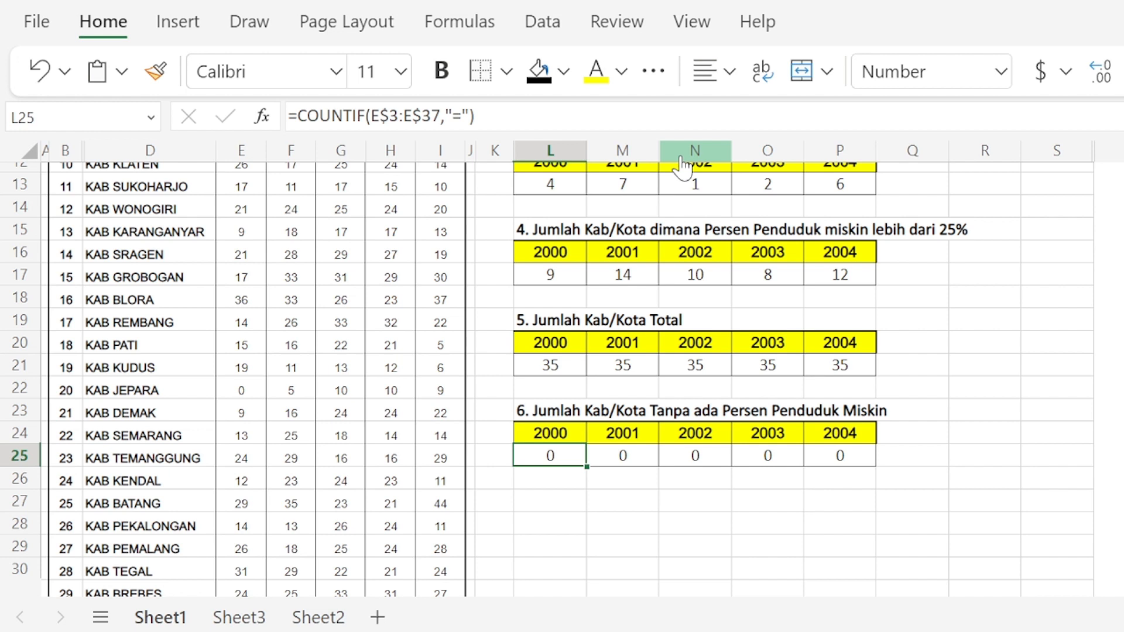
{"action": "left_click", "coordinate": [233, 387]}
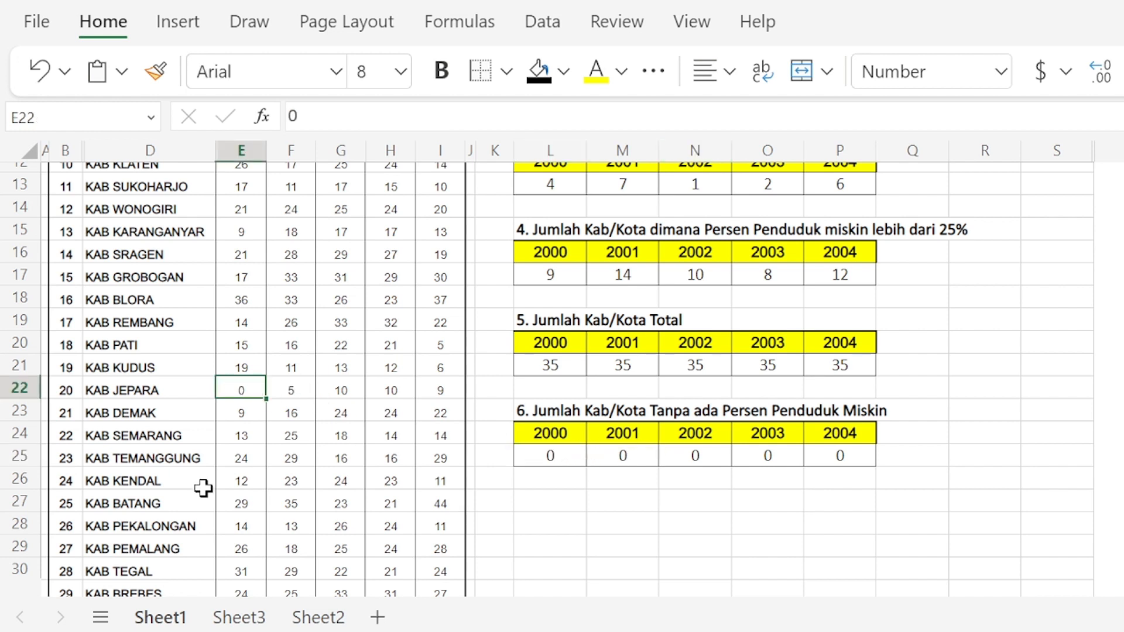
{"action": "left_click", "coordinate": [571, 501]}
{"action": "left_click", "coordinate": [234, 386]}
{"action": "left_click", "coordinate": [600, 541]}
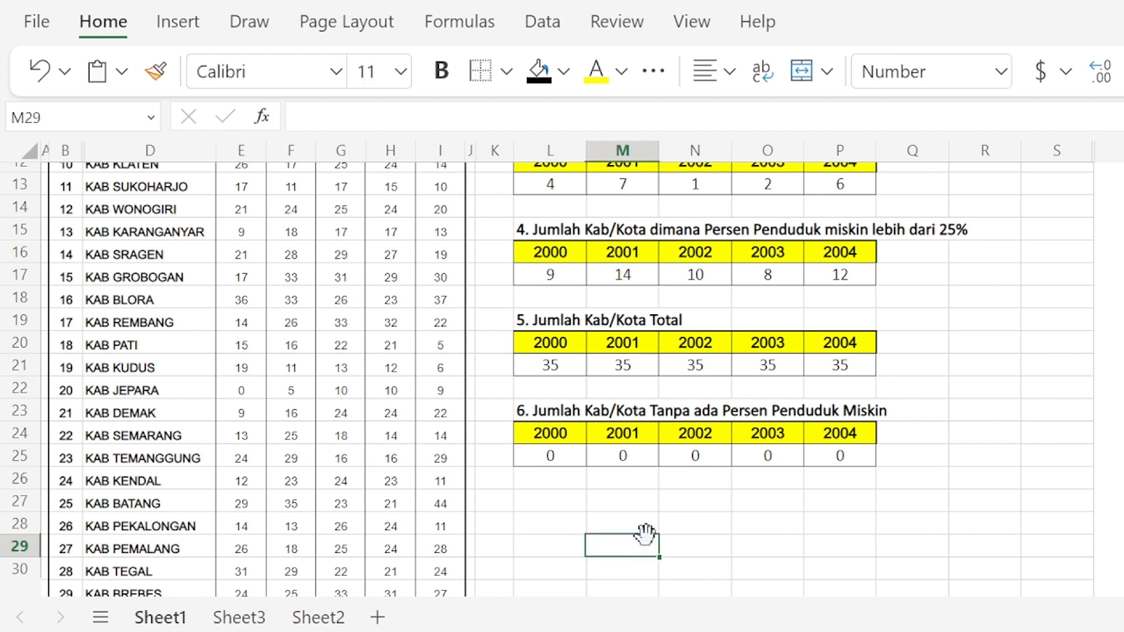
Clear KAB JEPARA's 2000 value in E22 to test the blank count in L25
{"action": "left_click", "coordinate": [237, 390]}
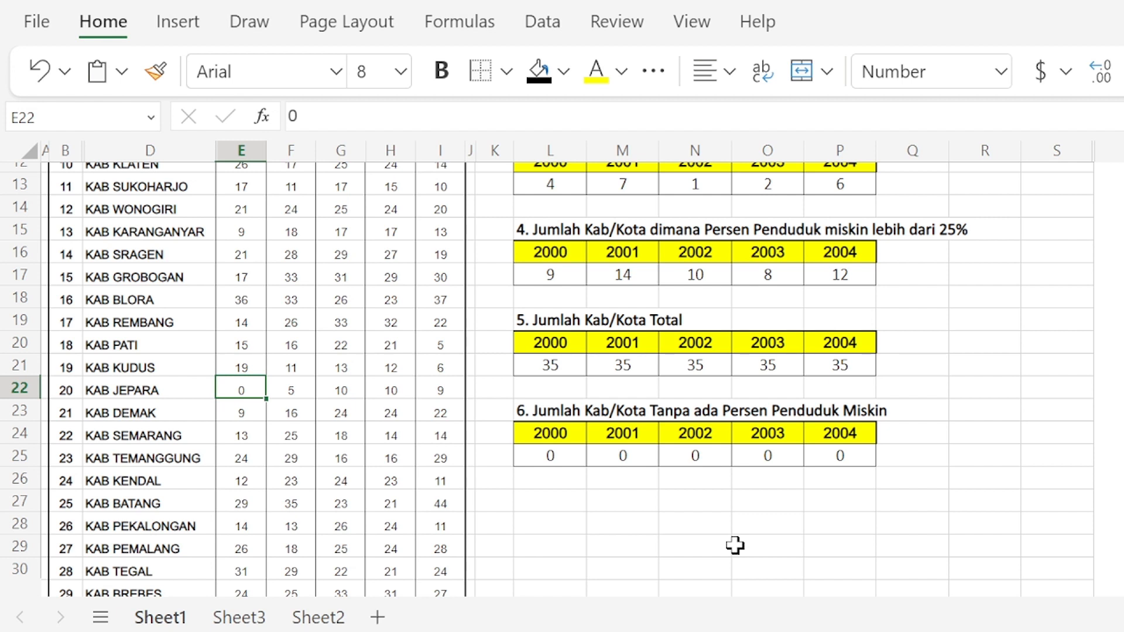
{"action": "key", "text": "Delete"}
{"action": "key", "text": "Down"}
{"action": "key", "text": "Right"}
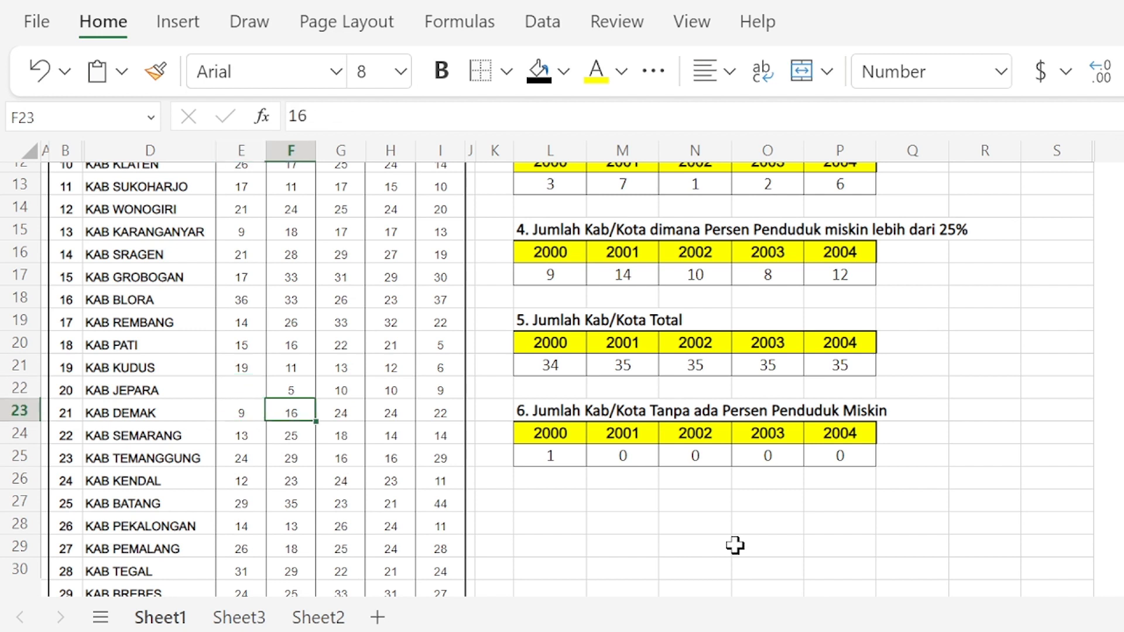
{"action": "left_click", "coordinate": [559, 455]}
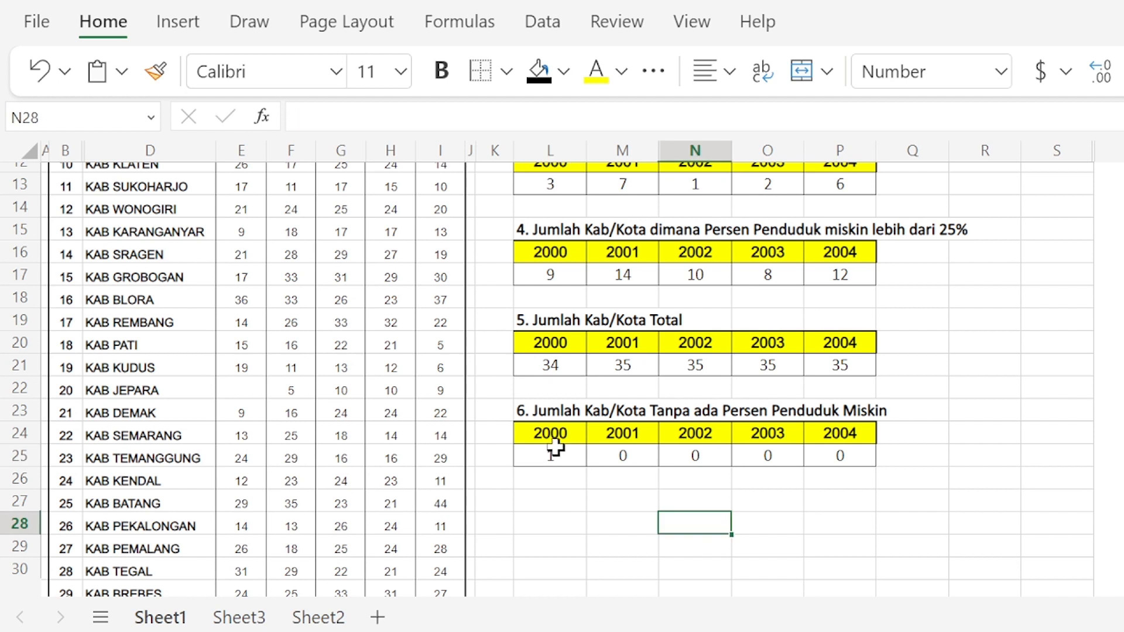
Confirm the formula =COUNTIF(E$3:E$37,"=") in L25 and copy it across the sixth table to M25:P25
{"action": "double_click", "coordinate": [534, 458]}
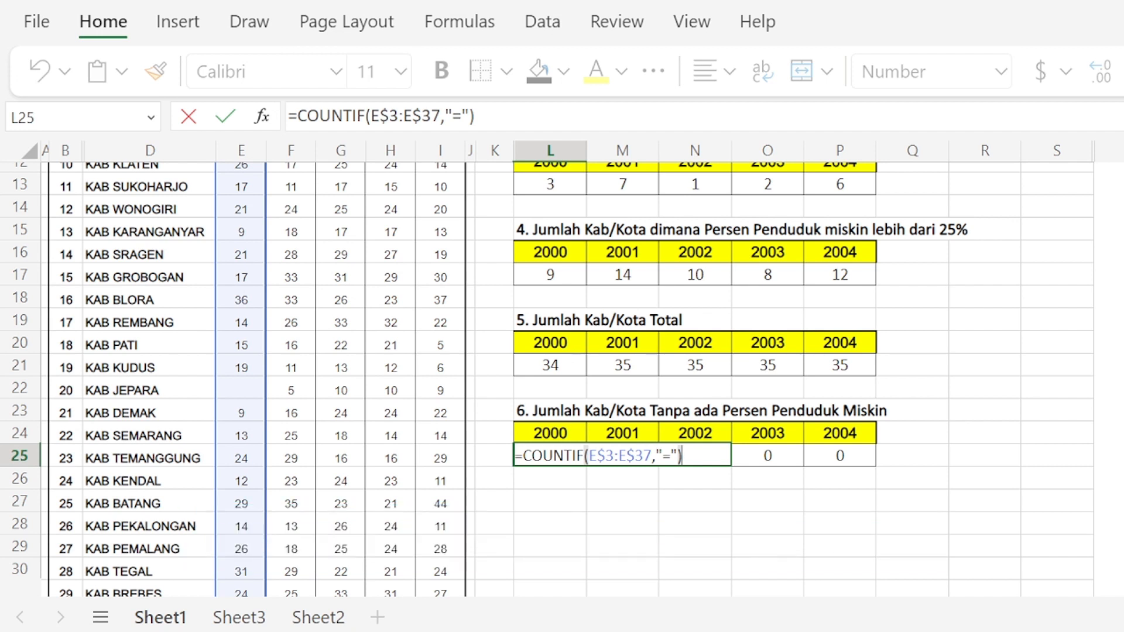
{"action": "key", "text": "Return"}
{"action": "key", "text": "Up"}
{"action": "key", "text": "ctrl+c"}
{"action": "key", "text": "shift+Right"}
{"action": "key", "text": "shift+Right"}
{"action": "key", "text": "shift+Right"}
{"action": "key", "text": "shift+Right"}
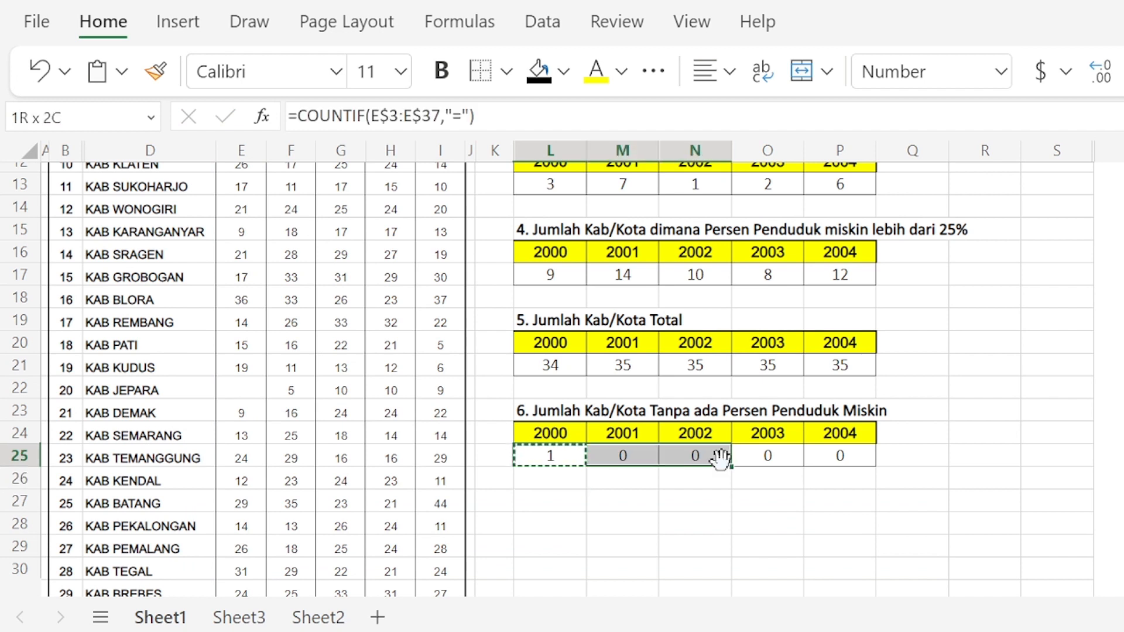
{"action": "key", "text": "ctrl+v"}
{"action": "key", "text": "Right"}
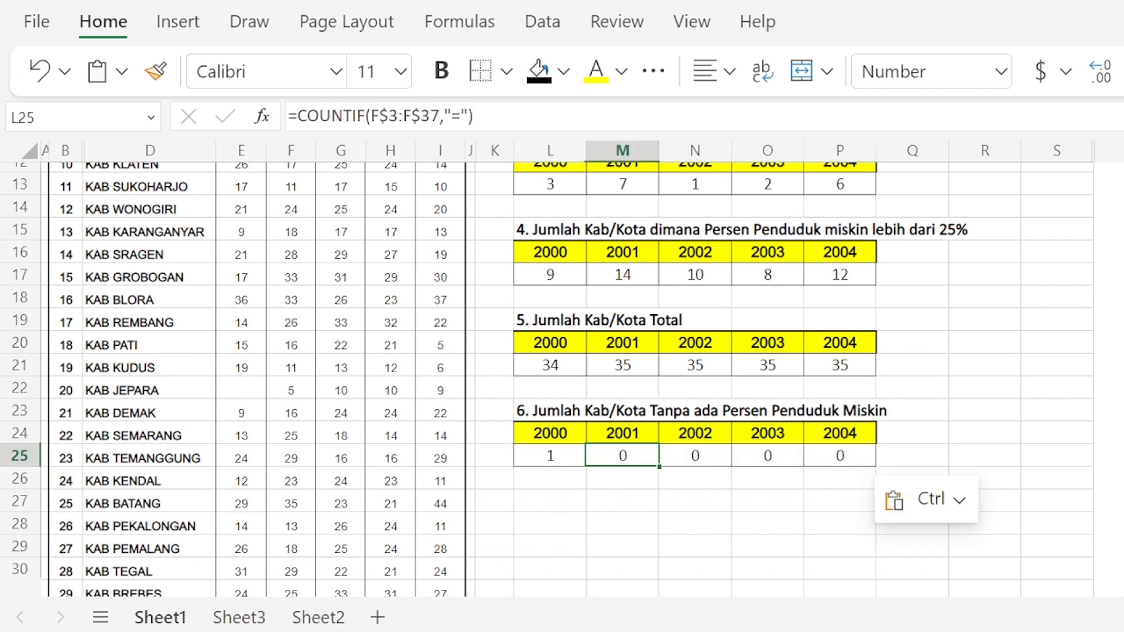
Clear KAB JEPARA's 2001 value in F22 and check the sixth table's 2001 count in M25
{"action": "left_click", "coordinate": [296, 389]}
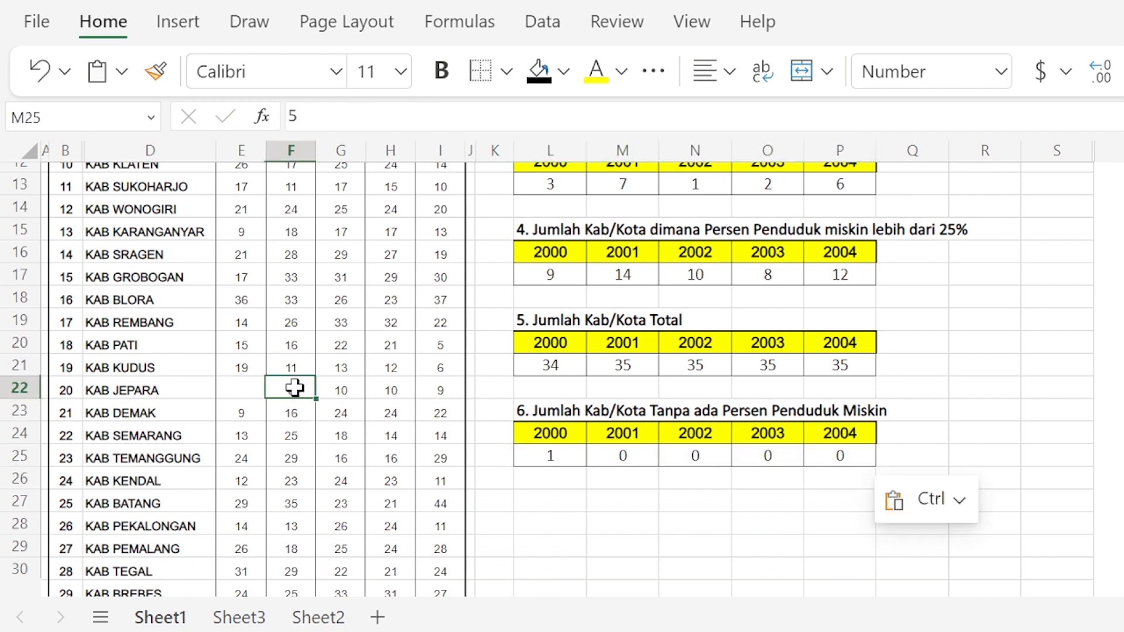
{"action": "key", "text": "Delete"}
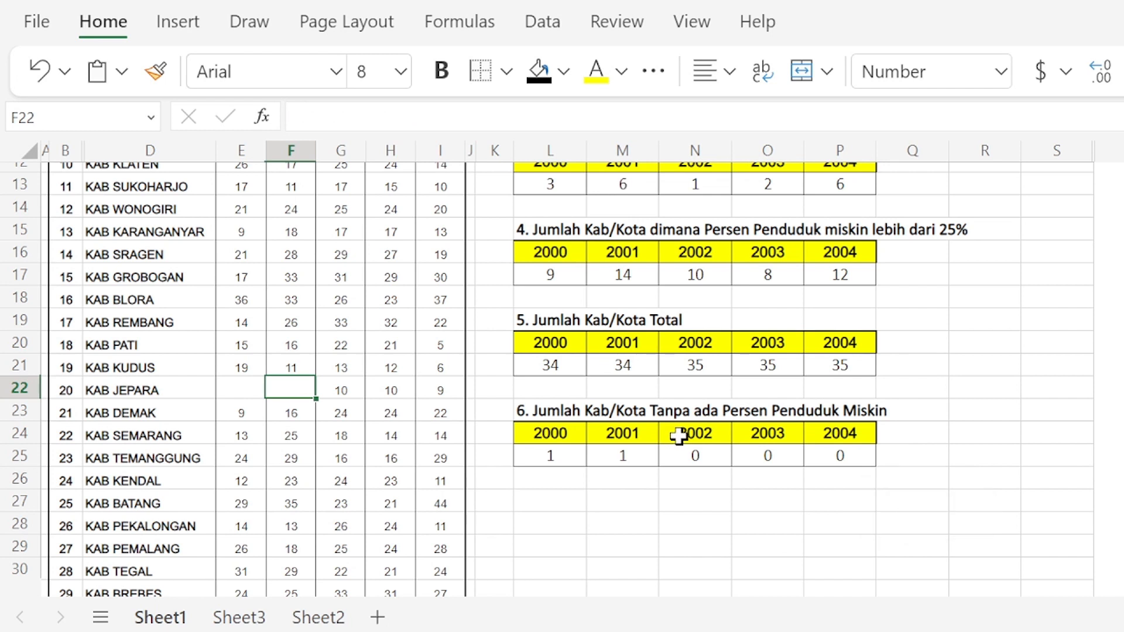
{"action": "left_click", "coordinate": [597, 455]}
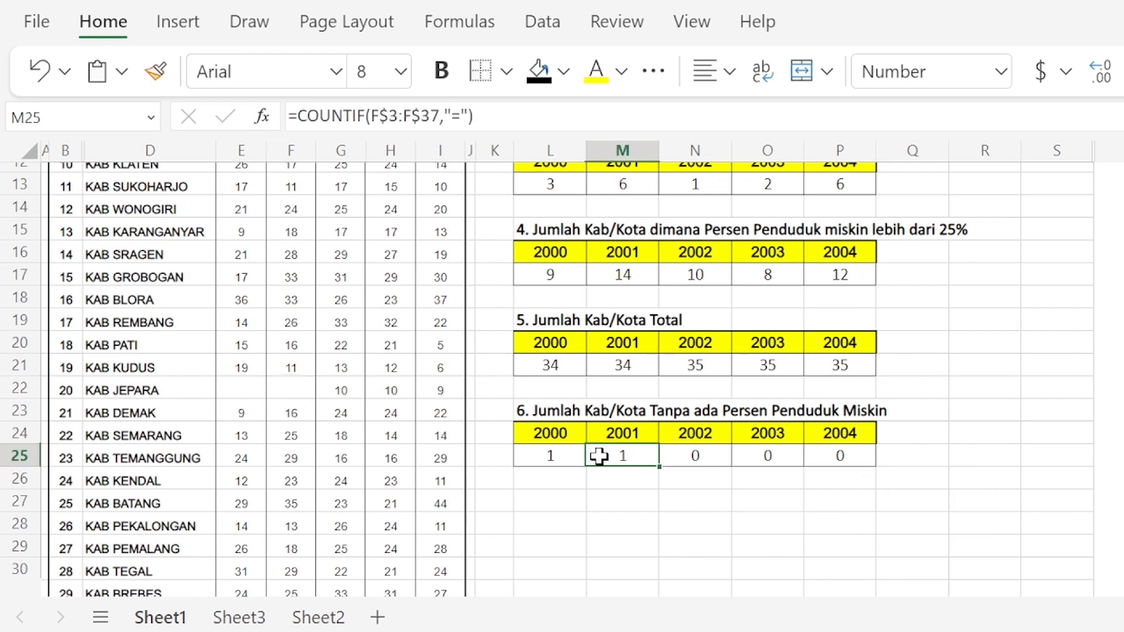
{"action": "key", "text": "Left"}
{"action": "left_click", "coordinate": [644, 455]}
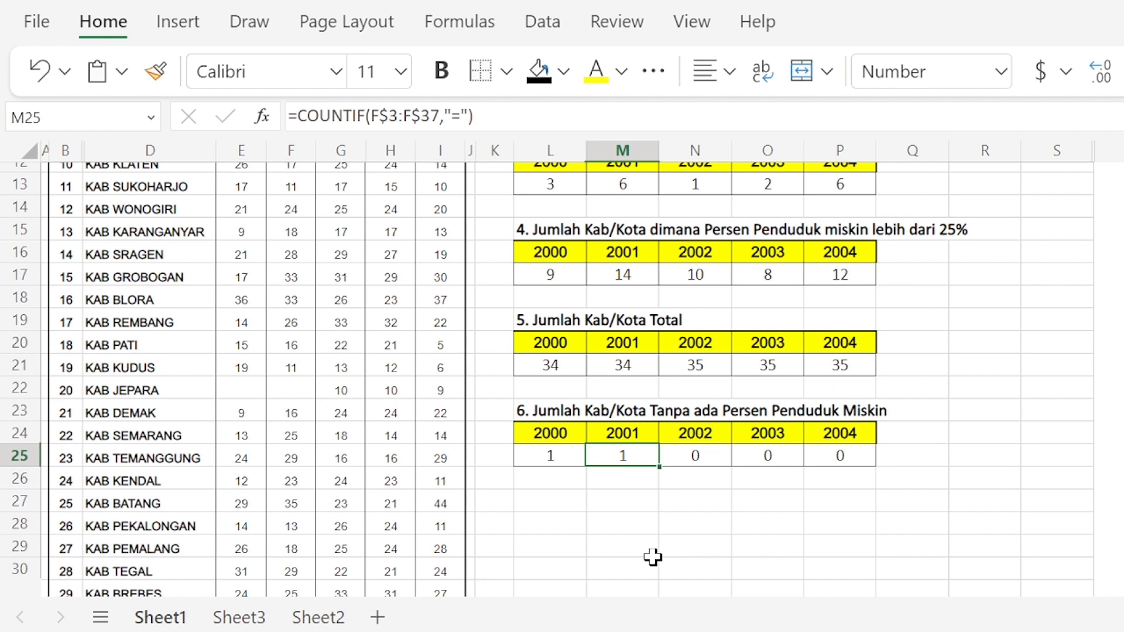
Undo the clearing of F22 and set KAB JEPARA's 2000 value in E22 to 4
{"action": "key", "text": "ctrl+z"}
{"action": "left_click", "coordinate": [36, 72]}
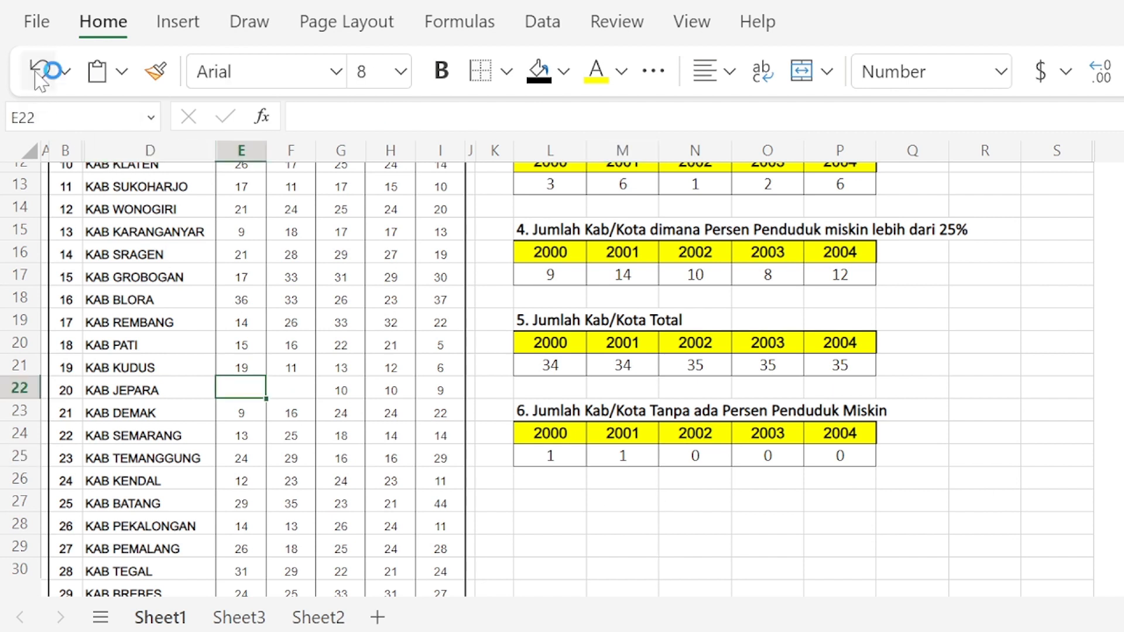
{"action": "type", "text": "4"}
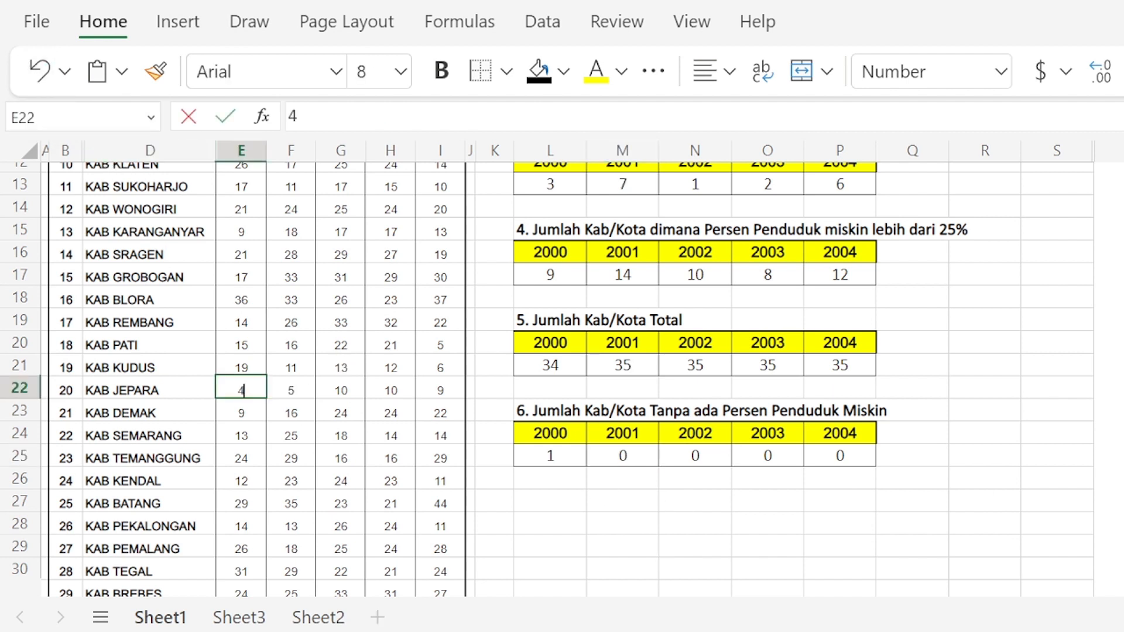
{"action": "left_click", "coordinate": [286, 421]}
Review the sixth table's 2000 and 2001 counts and formulas, along with the upper summary tables
{"action": "left_click", "coordinate": [554, 454]}
{"action": "left_click", "coordinate": [635, 454]}
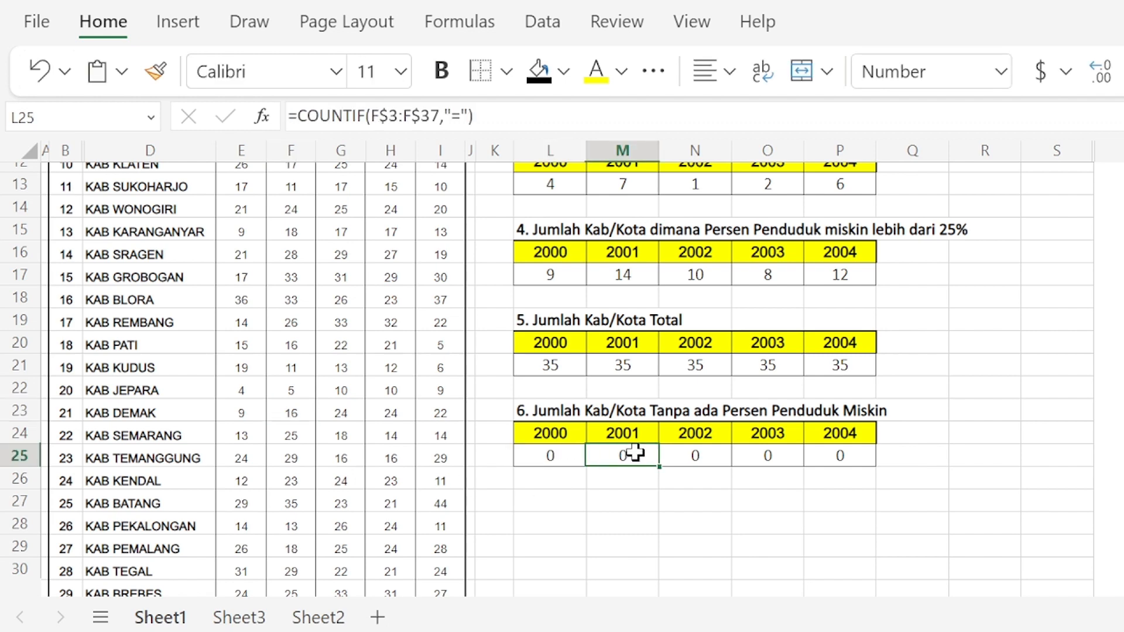
{"action": "left_click", "coordinate": [554, 456]}
{"action": "scroll", "coordinate": [556, 452], "scroll_direction": "up", "scroll_amount": 4}
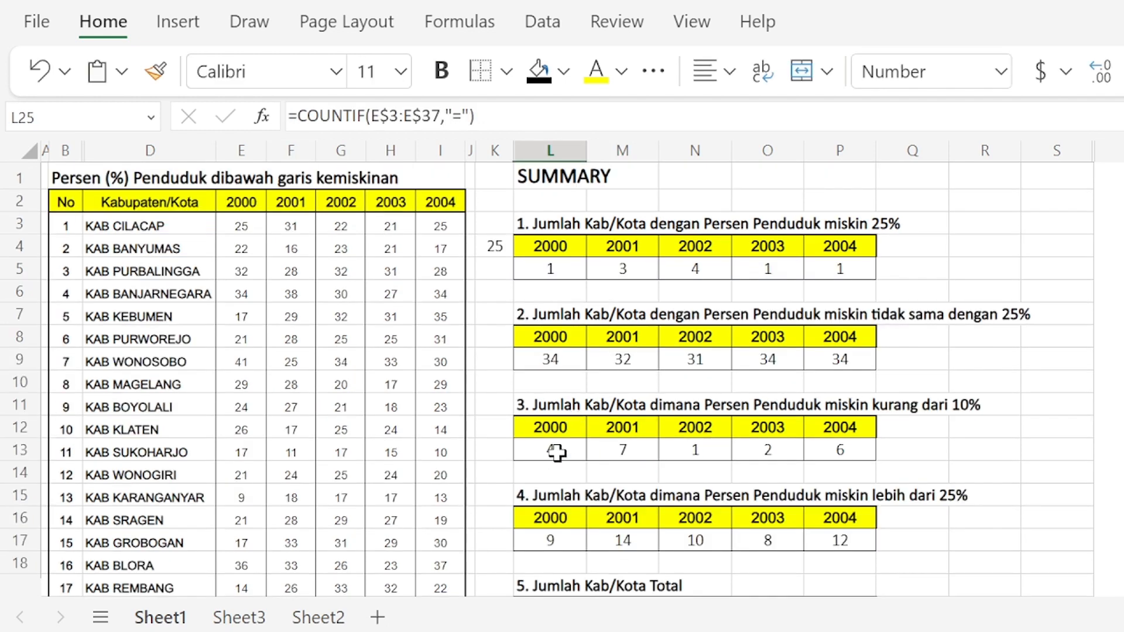